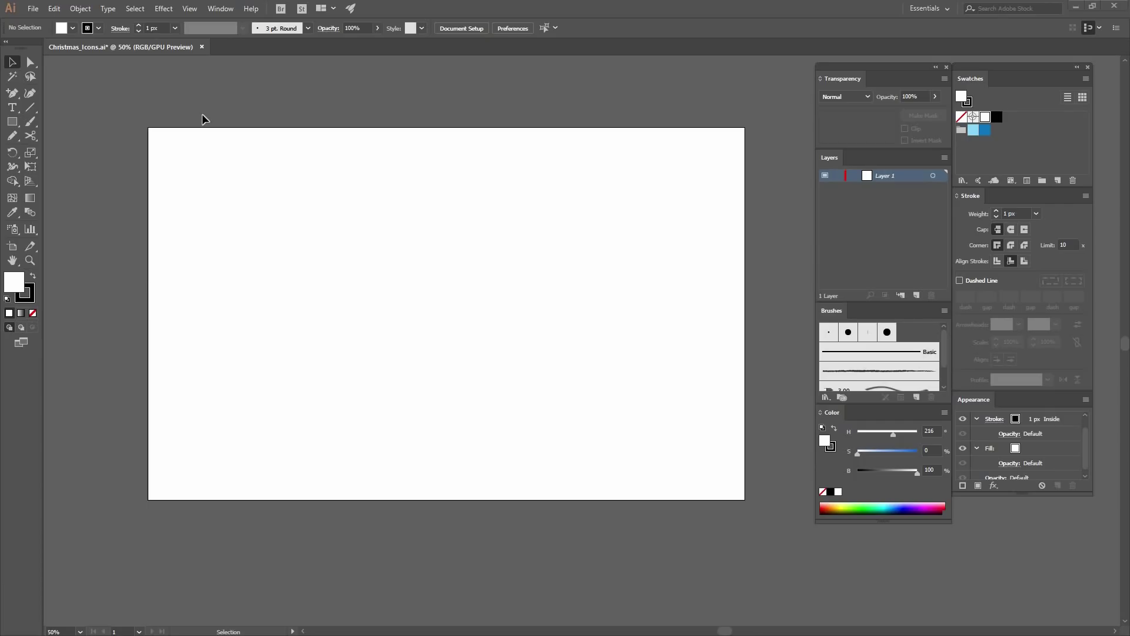
Step: Set the fill to none and the stroke to the dark blue swatch with a 10 px weight
{"action": "left_click", "coordinate": [32, 314]}
{"action": "key", "text": "x"}
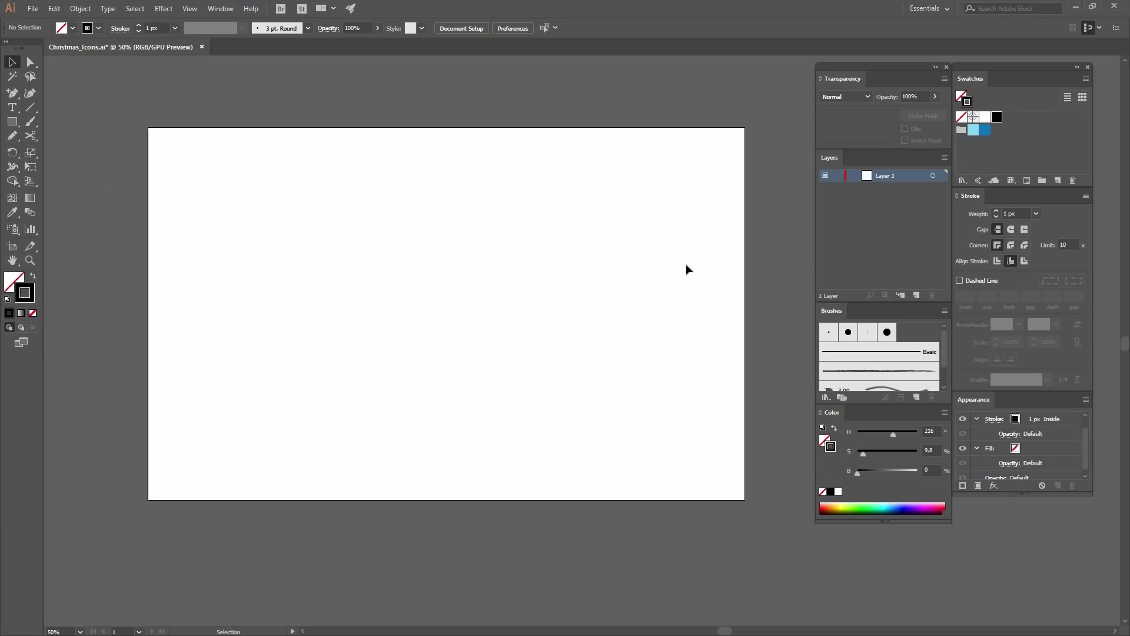
{"action": "left_click", "coordinate": [986, 130]}
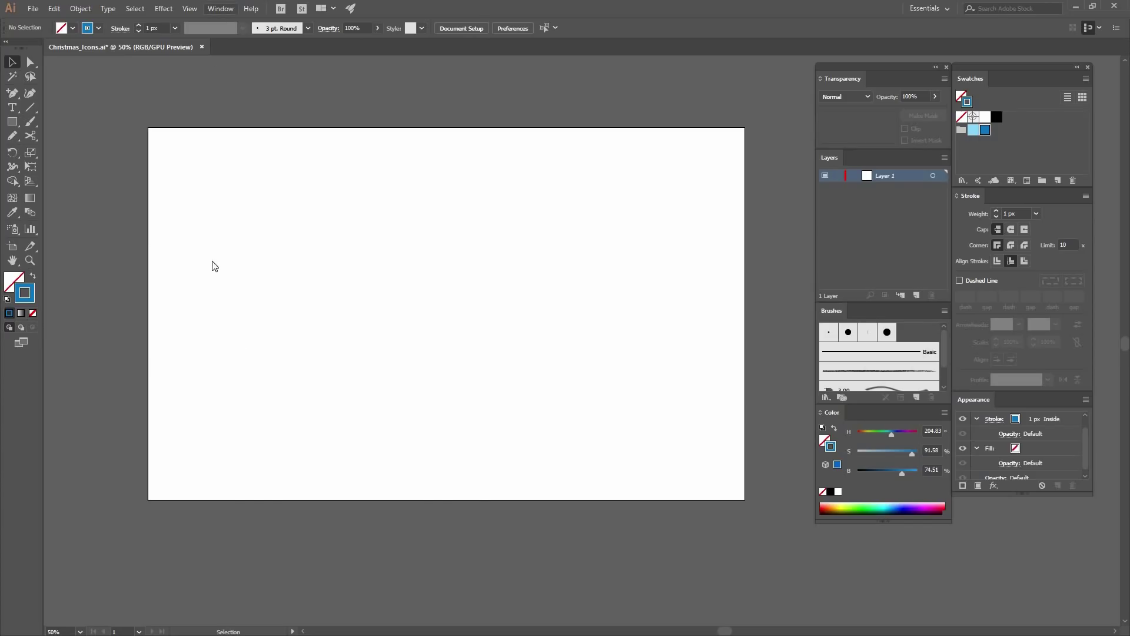
{"action": "left_click", "coordinate": [222, 10]}
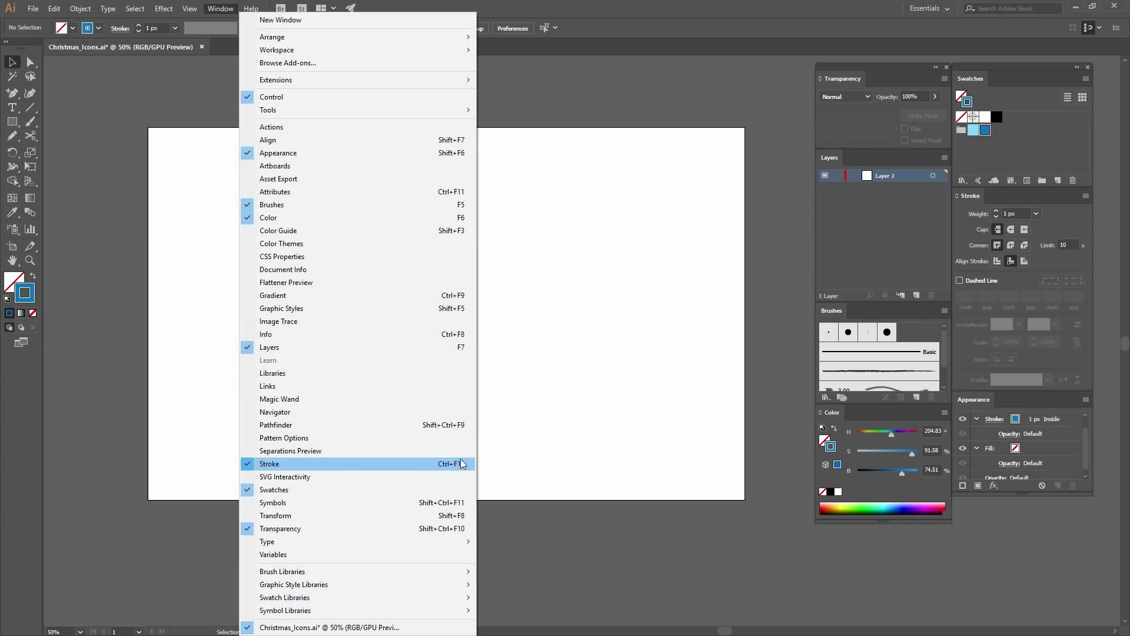
{"action": "left_click", "coordinate": [1025, 212]}
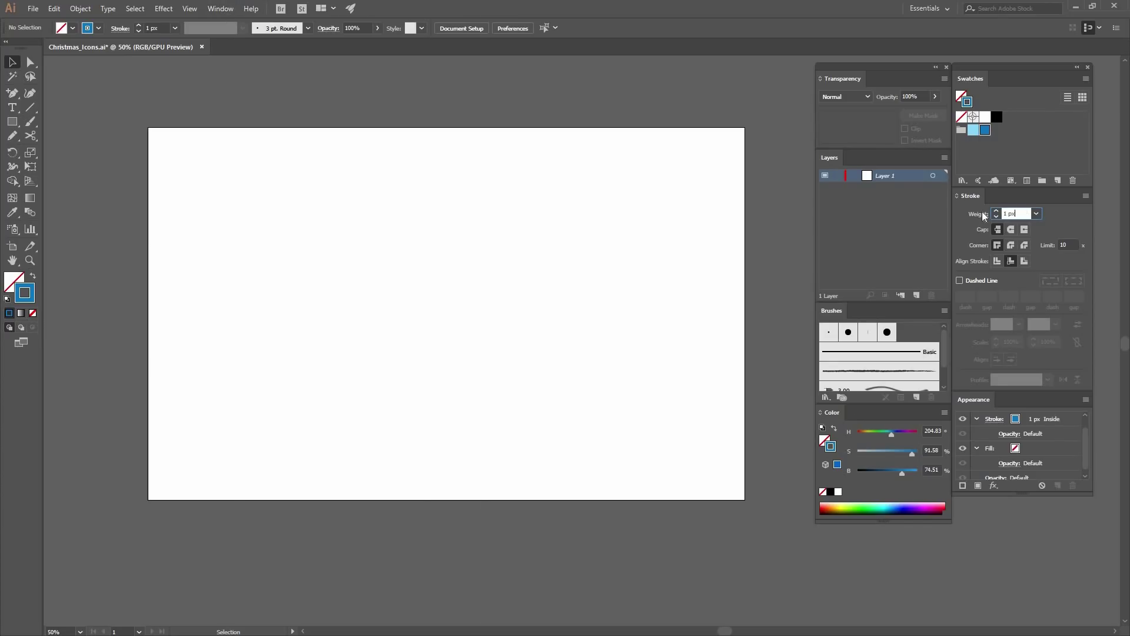
{"action": "type", "text": "10"}
{"action": "key", "text": "Return"}
Step: Create a 270 by 84 px rectangle on the artboard and align its stroke to the center
{"action": "left_click", "coordinate": [11, 121]}
{"action": "left_click", "coordinate": [419, 222]}
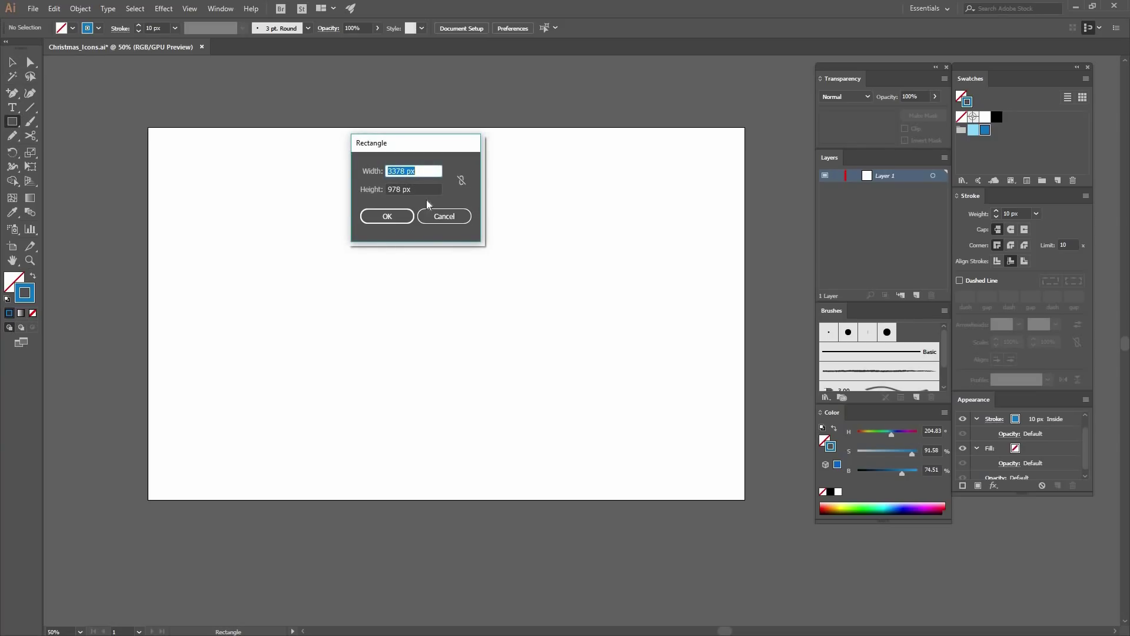
{"action": "type", "text": "270"}
{"action": "key", "text": "Tab"}
{"action": "type", "text": "87"}
{"action": "key", "text": "BackSpace"}
{"action": "type", "text": "4"}
{"action": "key", "text": "Return"}
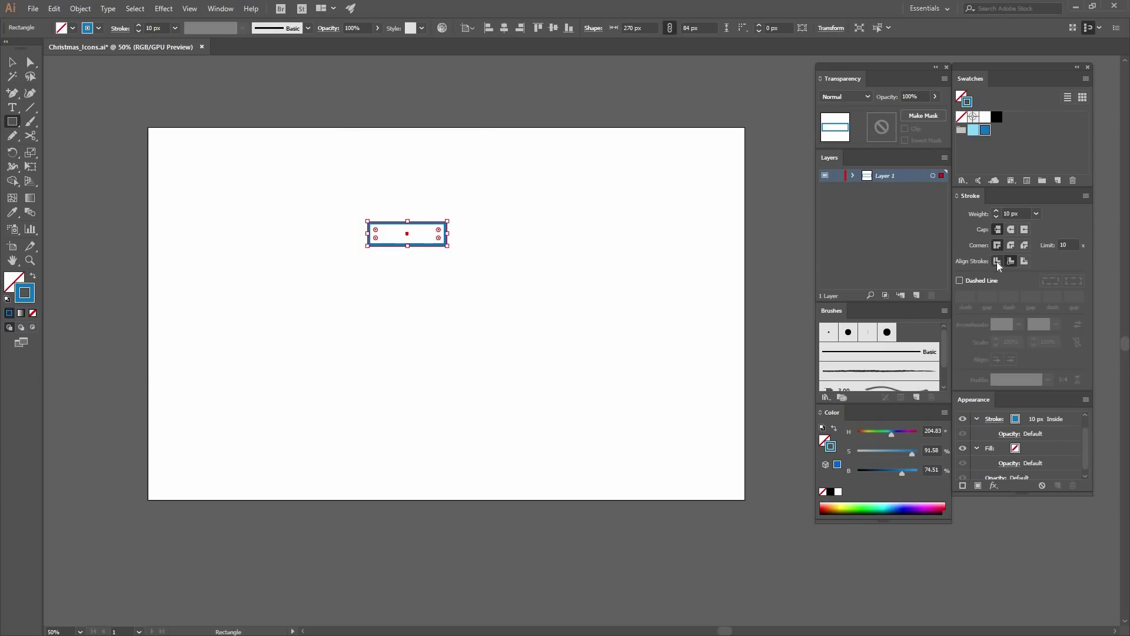
{"action": "left_click", "coordinate": [997, 261]}
Step: Create a 335 by 135 px horizontal rectangle in the right part of the artboard
{"action": "left_click", "coordinate": [550, 260]}
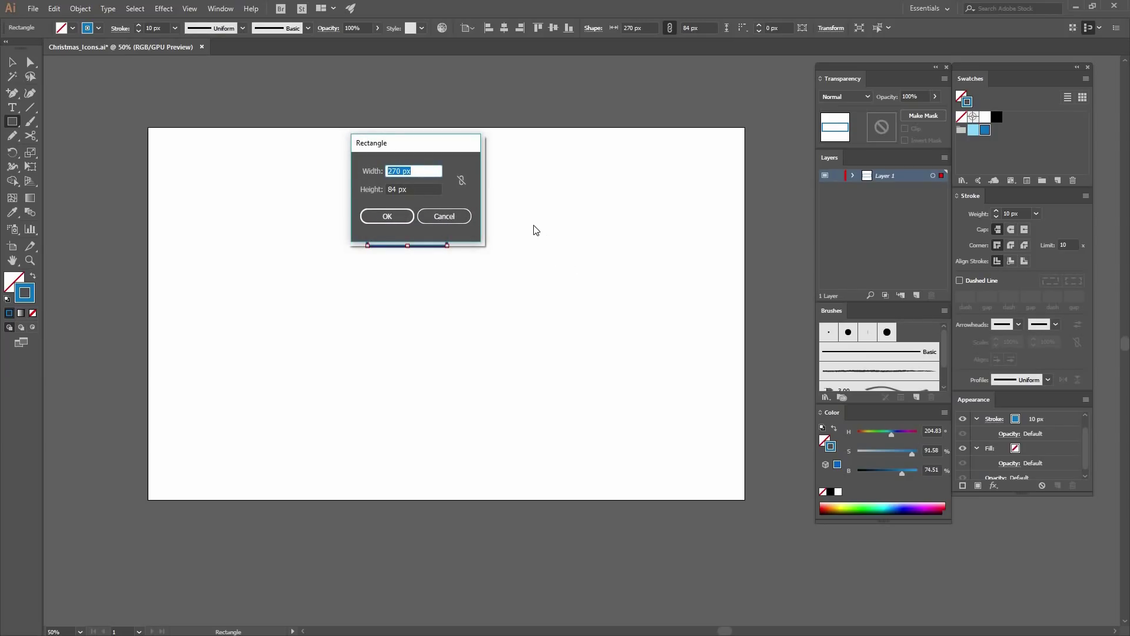
{"action": "type", "text": "335"}
{"action": "key", "text": "Tab"}
{"action": "type", "text": "135"}
{"action": "left_click", "coordinate": [405, 215]}
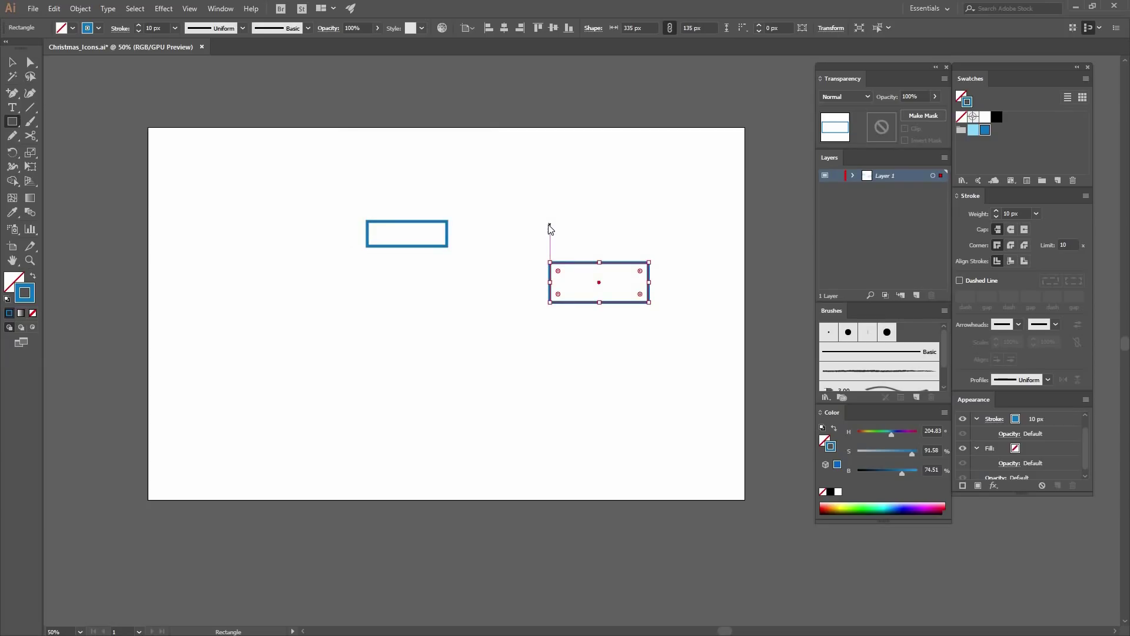
Step: Create a 159 by 335 px vertical rectangle overlapping the left end of the 335 by 135 px rectangle
{"action": "left_click", "coordinate": [550, 229]}
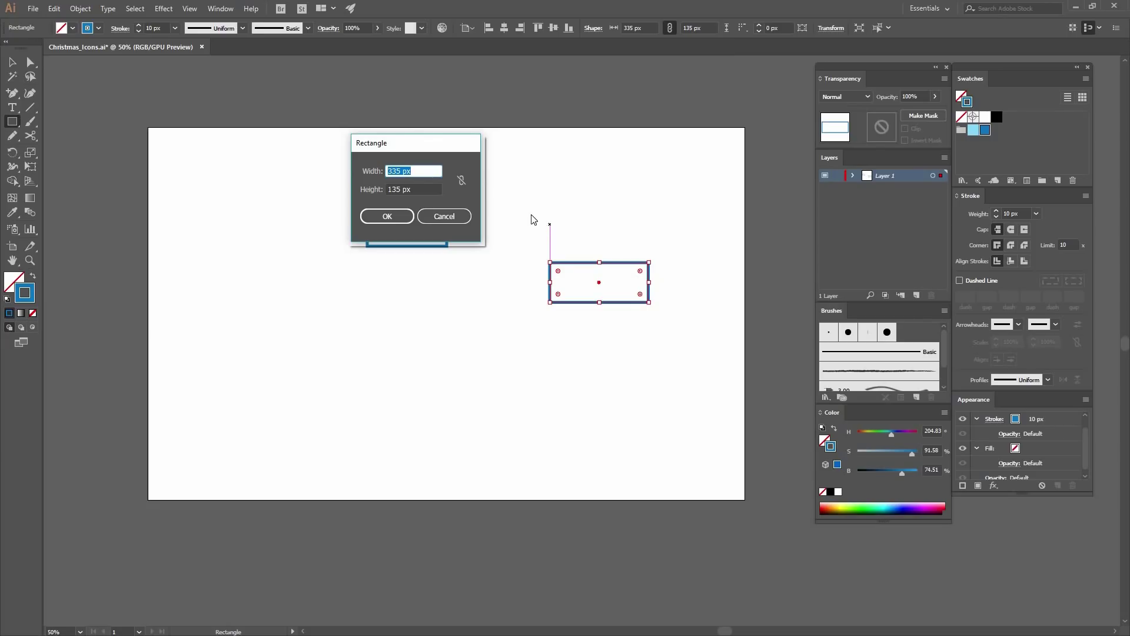
{"action": "type", "text": "159"}
{"action": "key", "text": "Tab"}
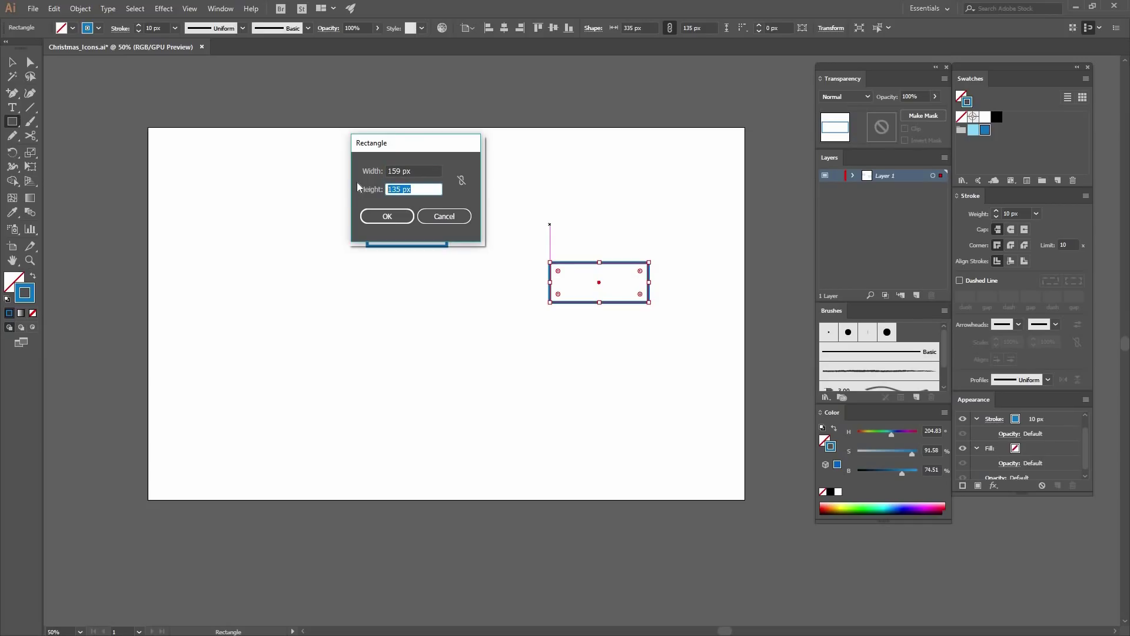
{"action": "type", "text": "335"}
{"action": "left_click", "coordinate": [393, 224]}
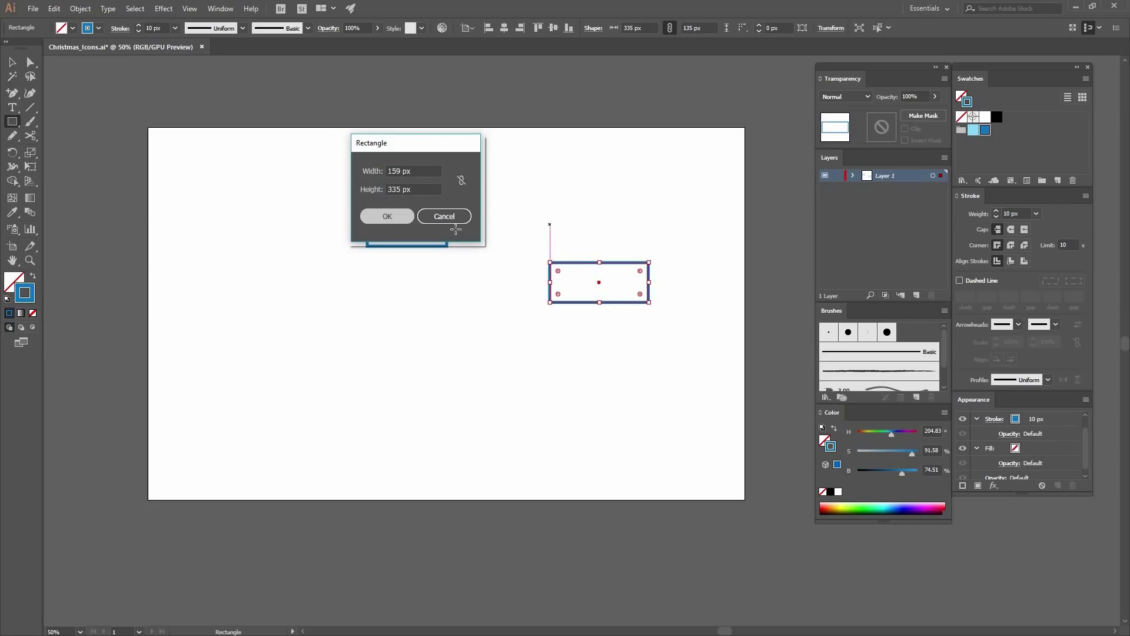
Step: Align the bottoms of the two overlapping rectangles, using the vertical one as the key object
{"action": "left_click", "coordinate": [13, 64]}
{"action": "left_click", "coordinate": [654, 292]}
{"action": "left_click_drag", "start_coordinate": [477, 195], "coordinate": [651, 327]}
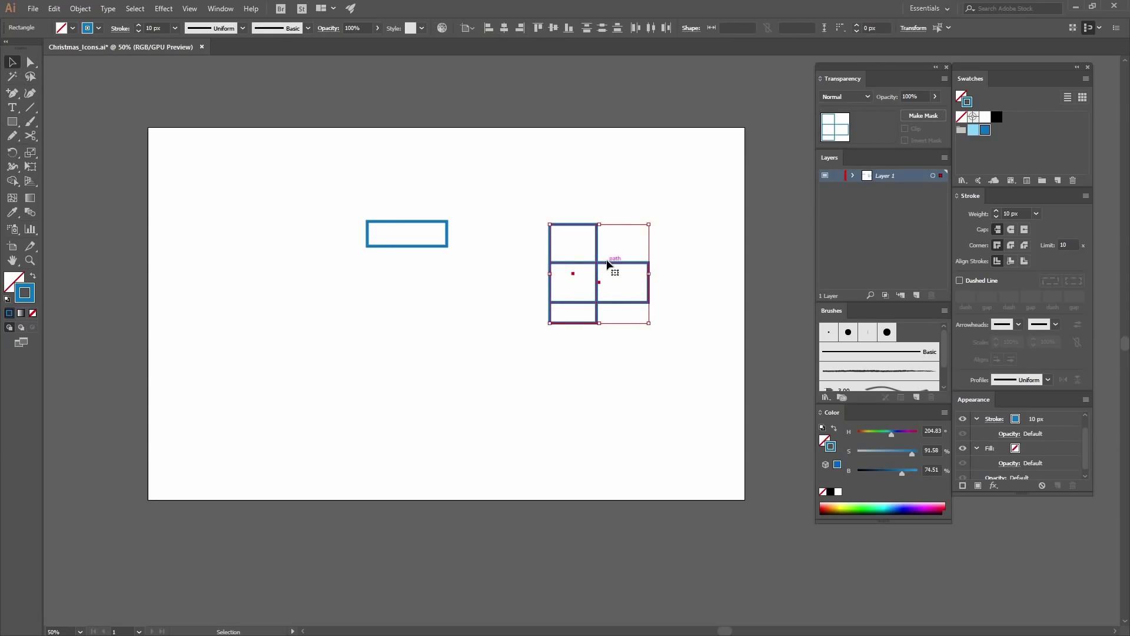
{"action": "left_click", "coordinate": [554, 243]}
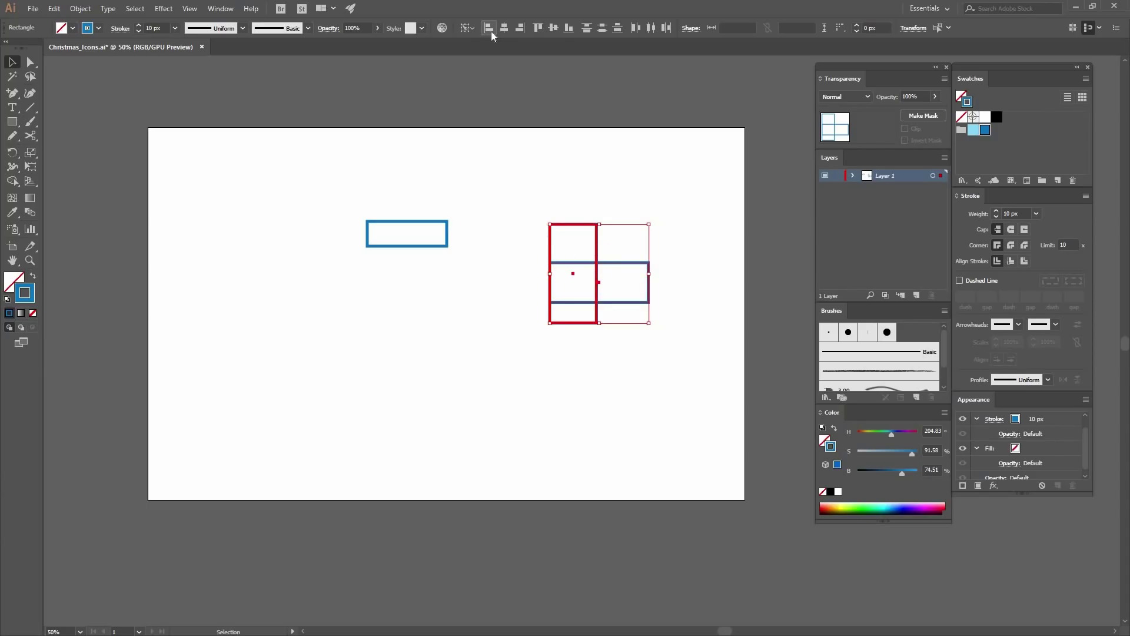
{"action": "left_click", "coordinate": [567, 28]}
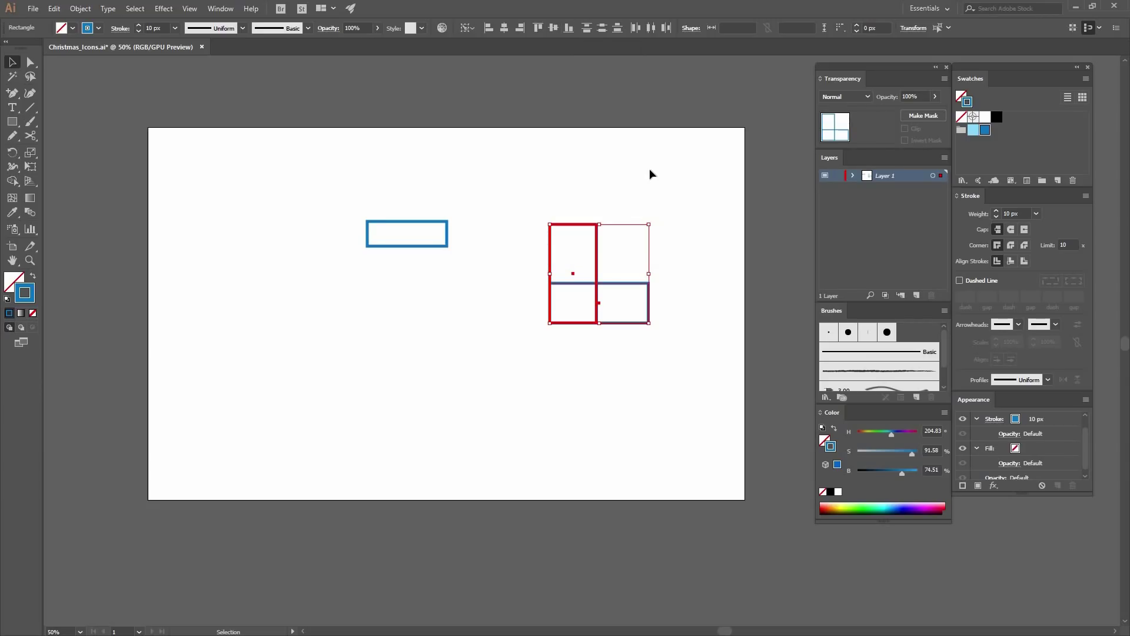
Step: Unite the two overlapping rectangles into a single L-shaped boot outline with Pathfinder
{"action": "left_click", "coordinate": [221, 8]}
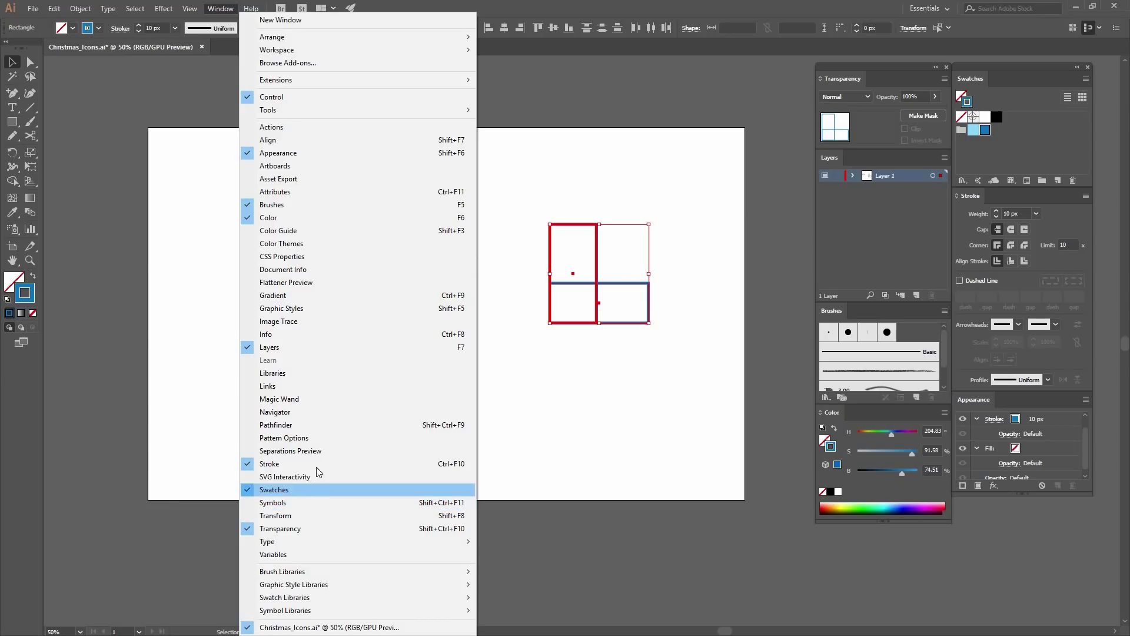
{"action": "left_click", "coordinate": [308, 425]}
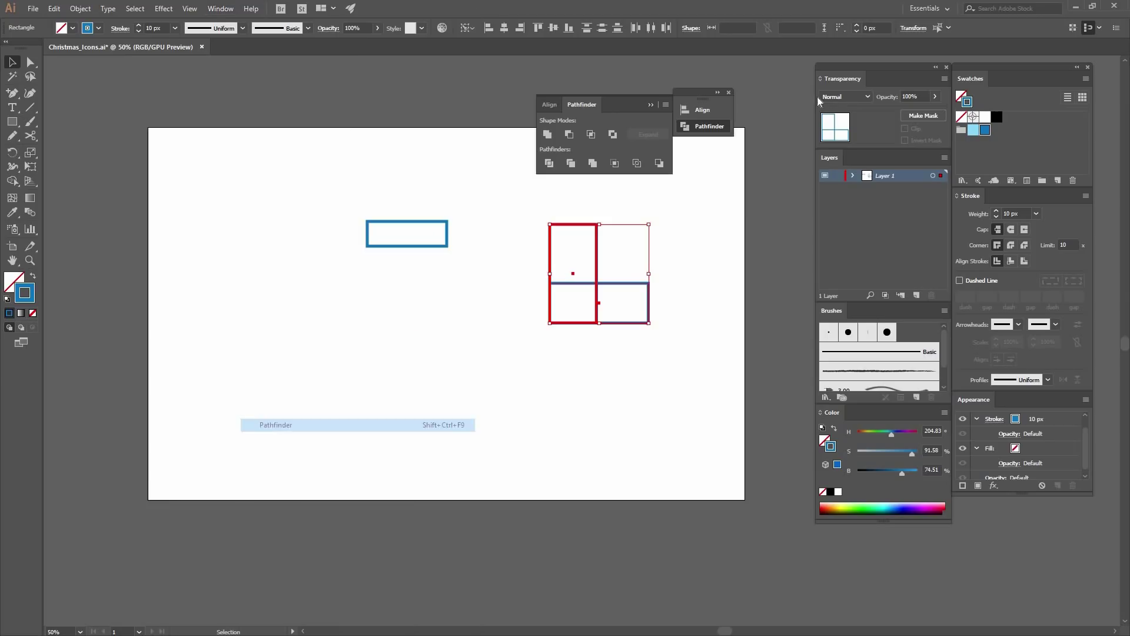
{"action": "left_click", "coordinate": [544, 138]}
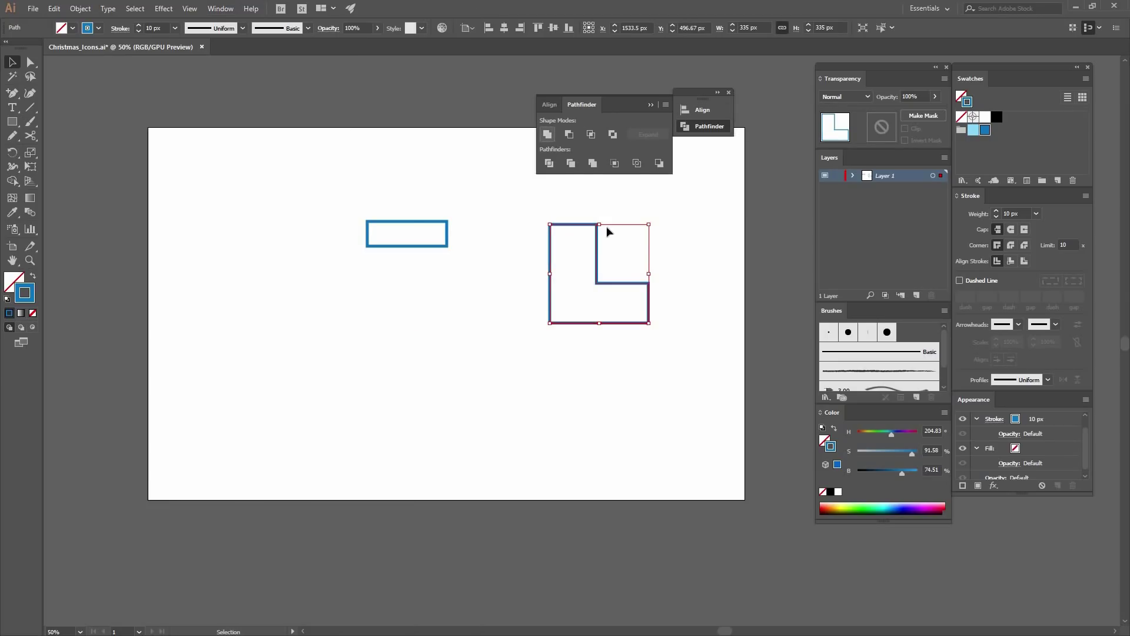
Step: Move the L-shaped outline to just below the small horizontal rectangle
{"action": "left_click", "coordinate": [564, 262]}
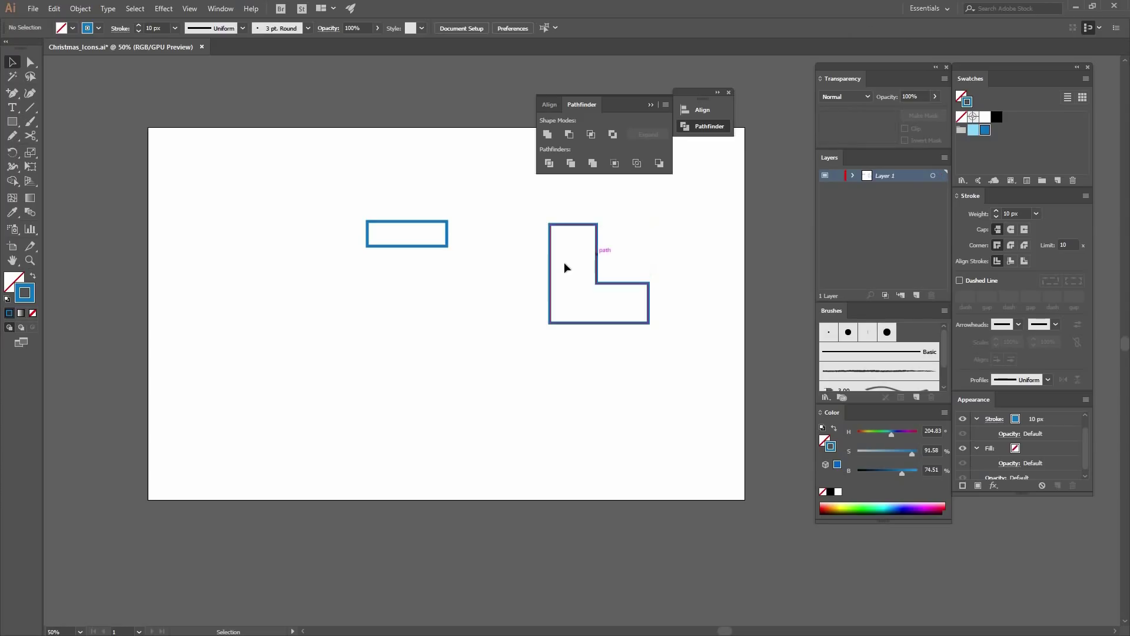
{"action": "left_click", "coordinate": [597, 264]}
{"action": "left_click_drag", "start_coordinate": [597, 264], "coordinate": [424, 299]}
{"action": "left_click", "coordinate": [252, 108]}
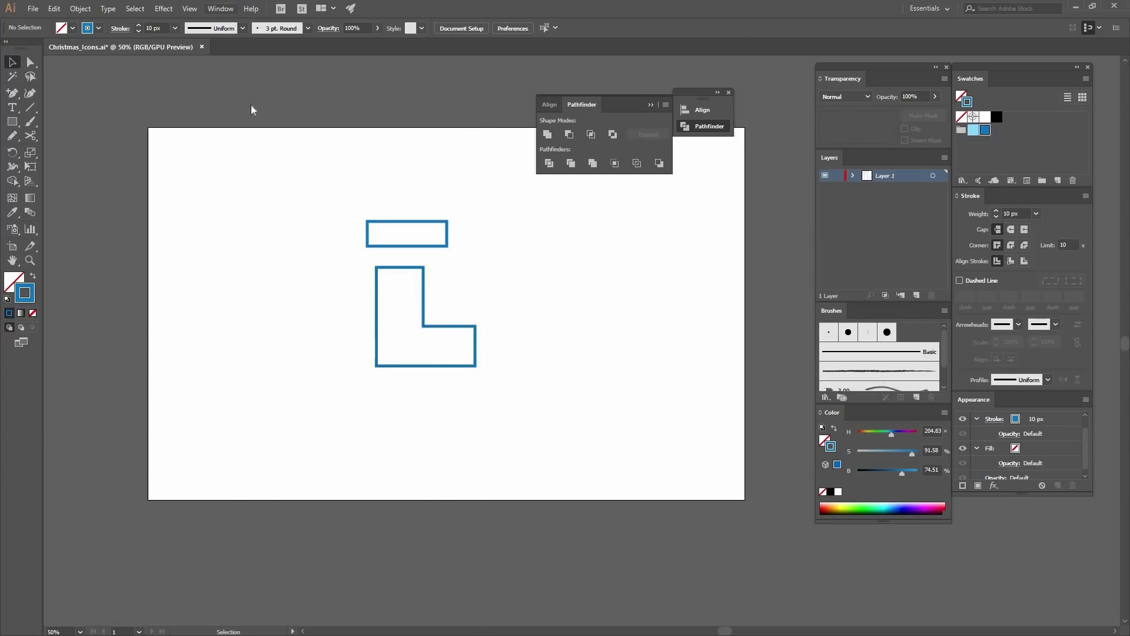
Step: Distribute the small rectangle and the L shape vertically with 0 px spacing, using the small rectangle as the key object
{"action": "left_click", "coordinate": [221, 9]}
{"action": "left_click", "coordinate": [281, 140]}
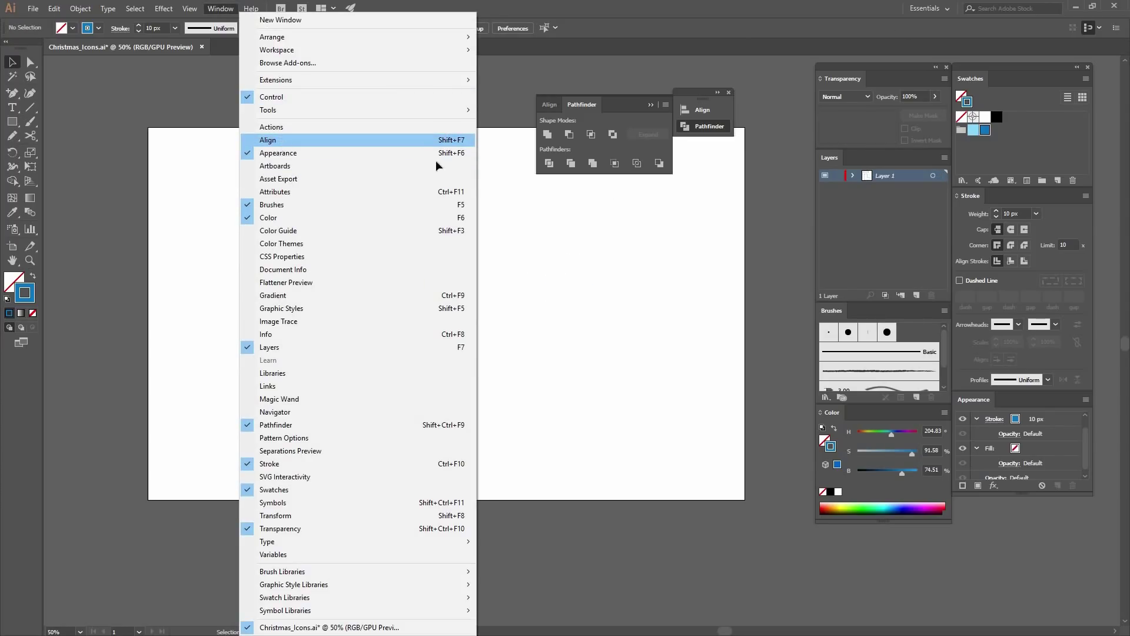
{"action": "left_click_drag", "start_coordinate": [320, 207], "coordinate": [503, 254]}
{"action": "left_click", "coordinate": [433, 245]}
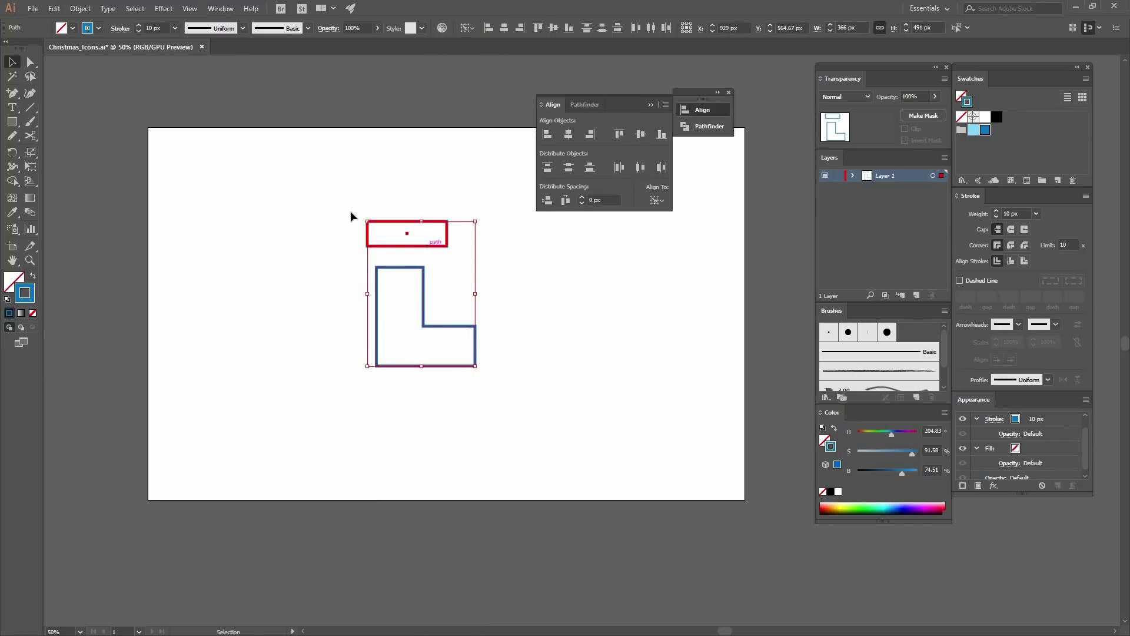
{"action": "left_click", "coordinate": [549, 202]}
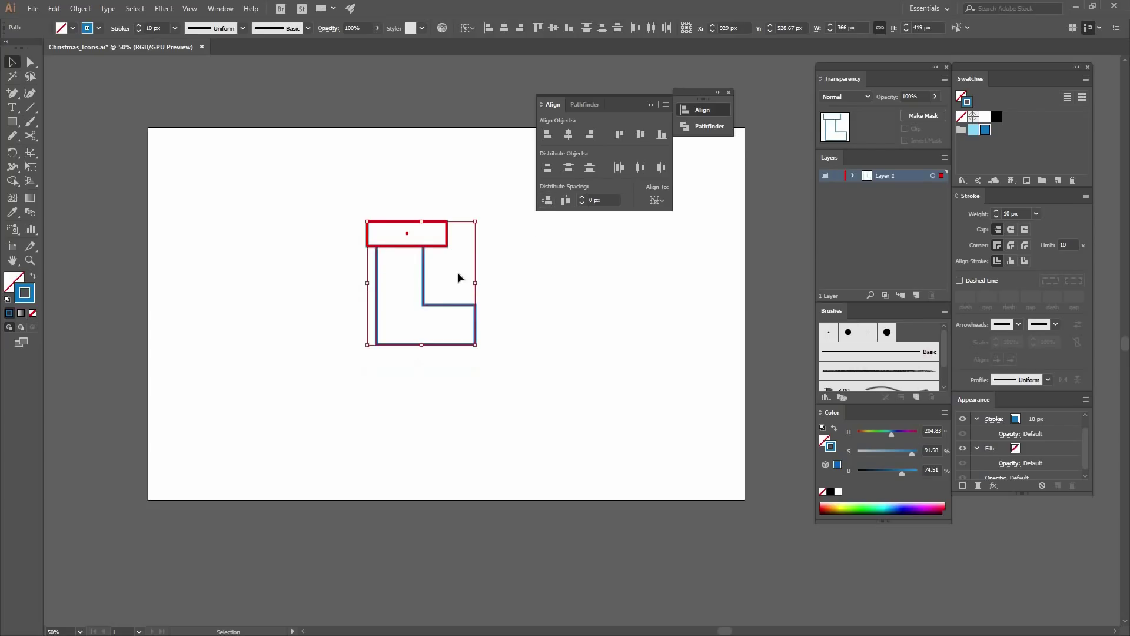
Step: Shift the L shape slightly to the right so that its leg sits centered under the small rectangle
{"action": "left_click", "coordinate": [364, 276]}
{"action": "left_click", "coordinate": [423, 263]}
{"action": "left_click_drag", "start_coordinate": [428, 259], "coordinate": [435, 259]}
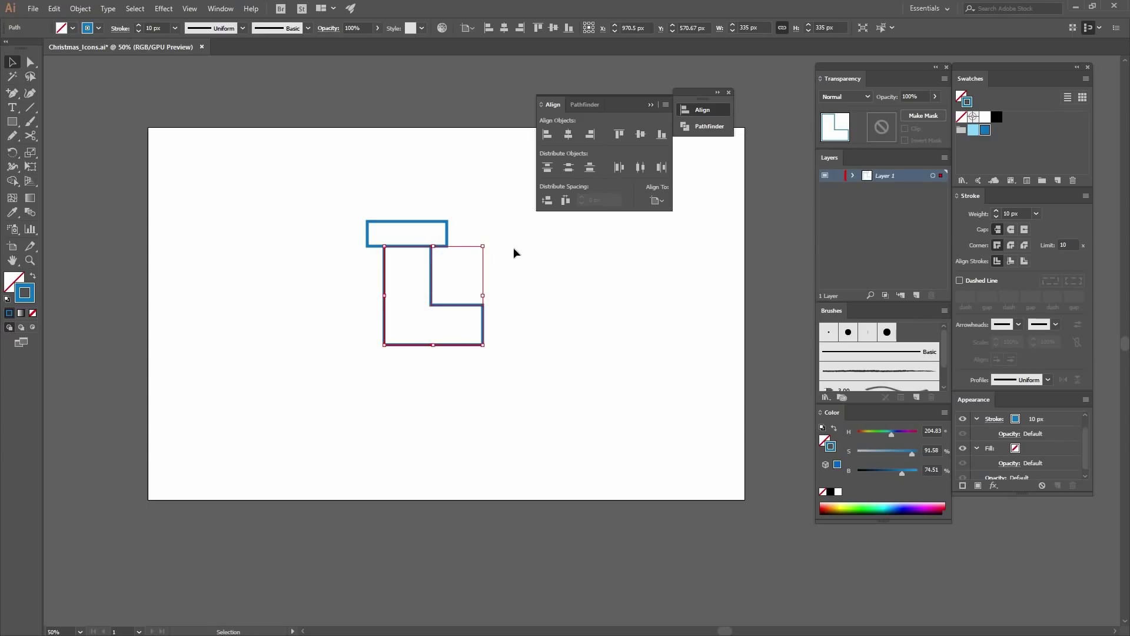
{"action": "left_click", "coordinate": [511, 281]}
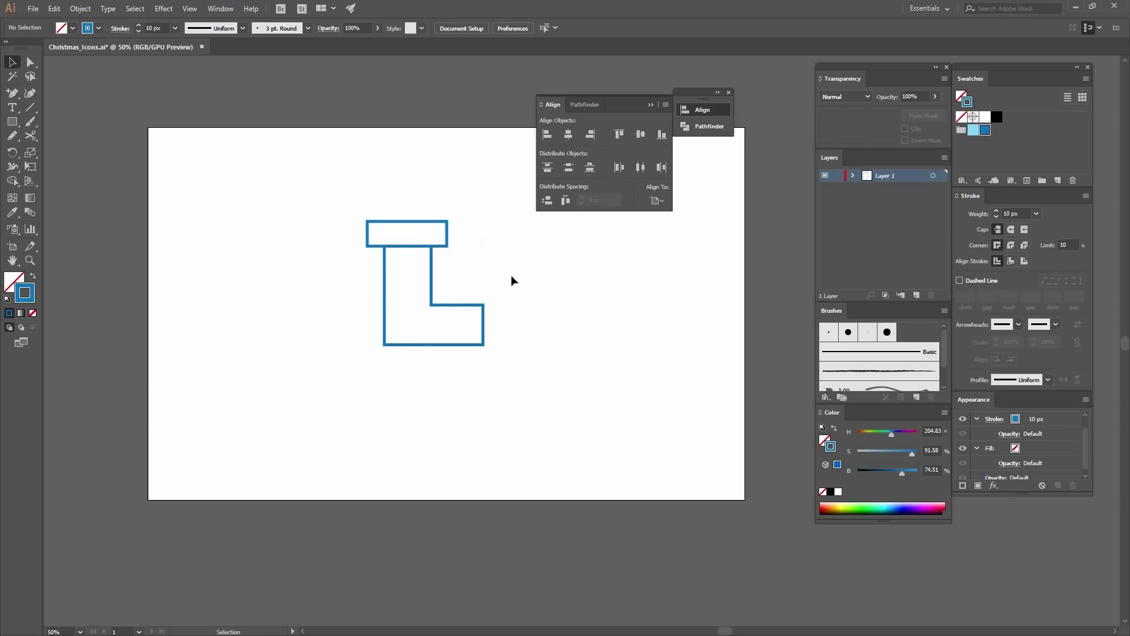
Step: Round the boot's two toe corners fully and its heel corner to a 75 px radius
{"action": "key", "text": "a"}
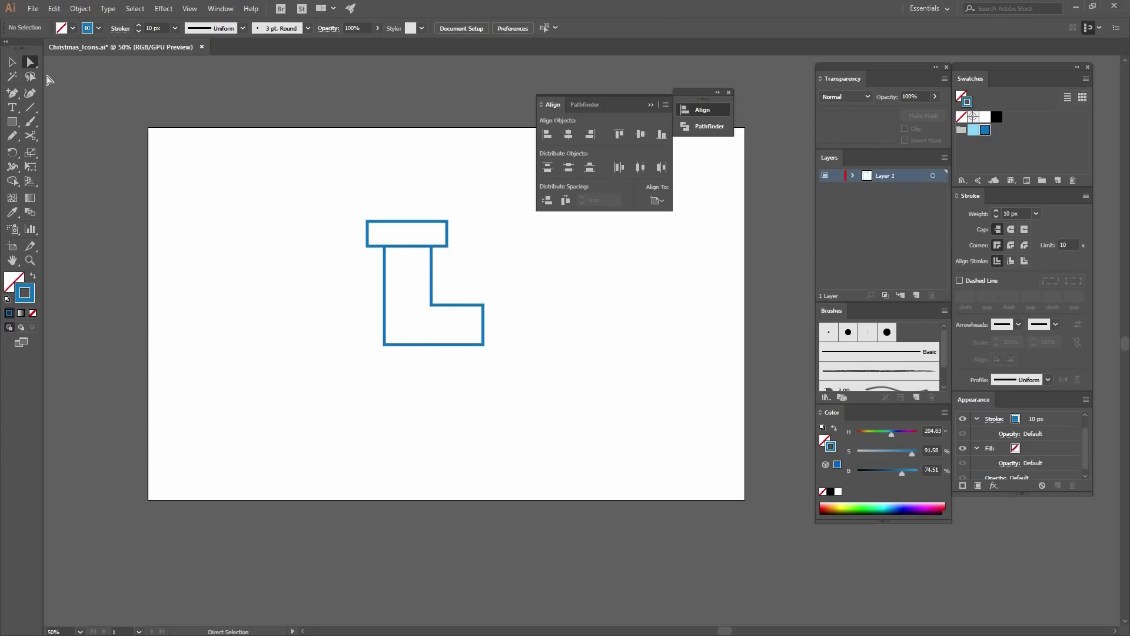
{"action": "left_click_drag", "start_coordinate": [504, 368], "coordinate": [463, 276]}
{"action": "left_click_drag", "start_coordinate": [467, 330], "coordinate": [407, 322]}
{"action": "left_click", "coordinate": [387, 344]}
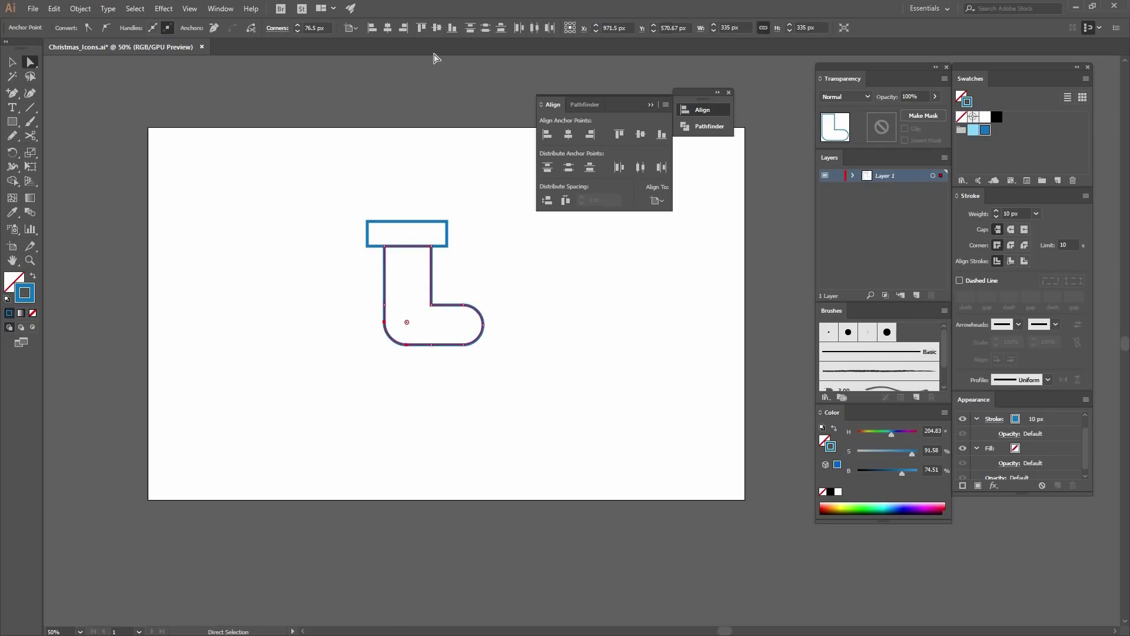
{"action": "left_click", "coordinate": [318, 28]}
{"action": "type", "text": "75"}
{"action": "key", "text": "Return"}
Step: Round all corners of the cuff rectangle fully into a pill shape
{"action": "left_click", "coordinate": [448, 221]}
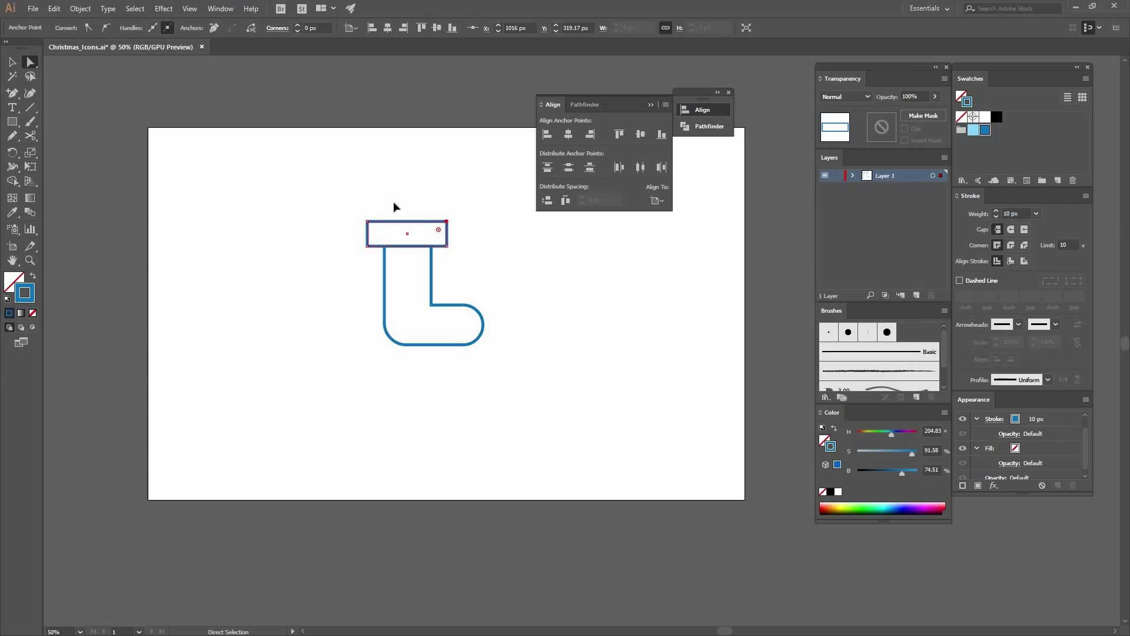
{"action": "key", "text": "v"}
{"action": "left_click", "coordinate": [384, 221]}
{"action": "left_click_drag", "start_coordinate": [380, 231], "coordinate": [411, 246]}
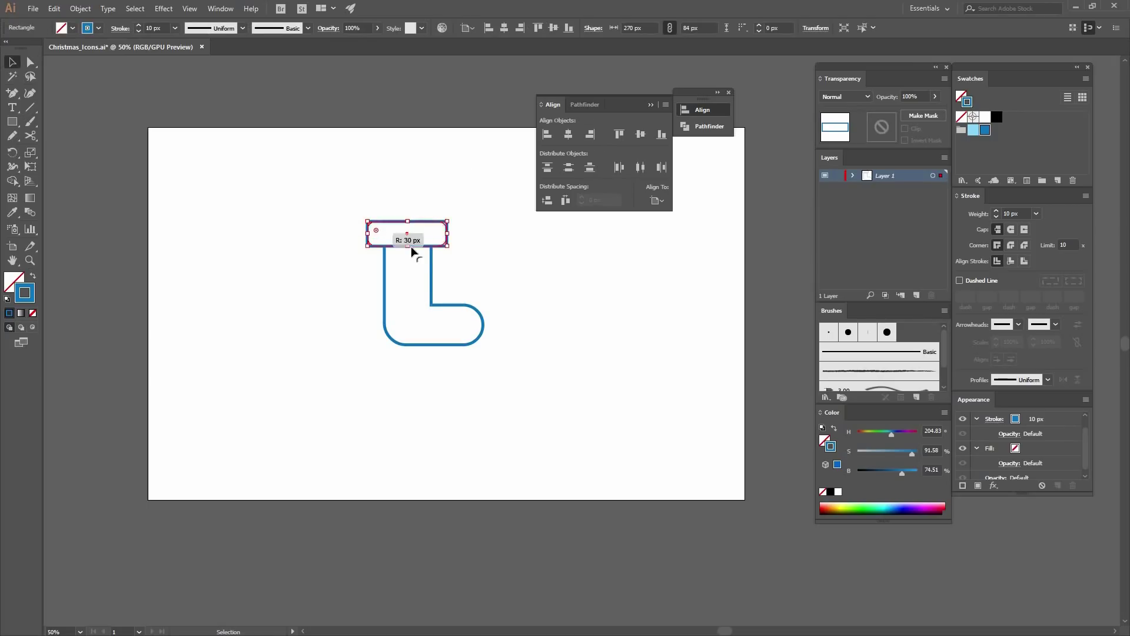
{"action": "left_click", "coordinate": [489, 237]}
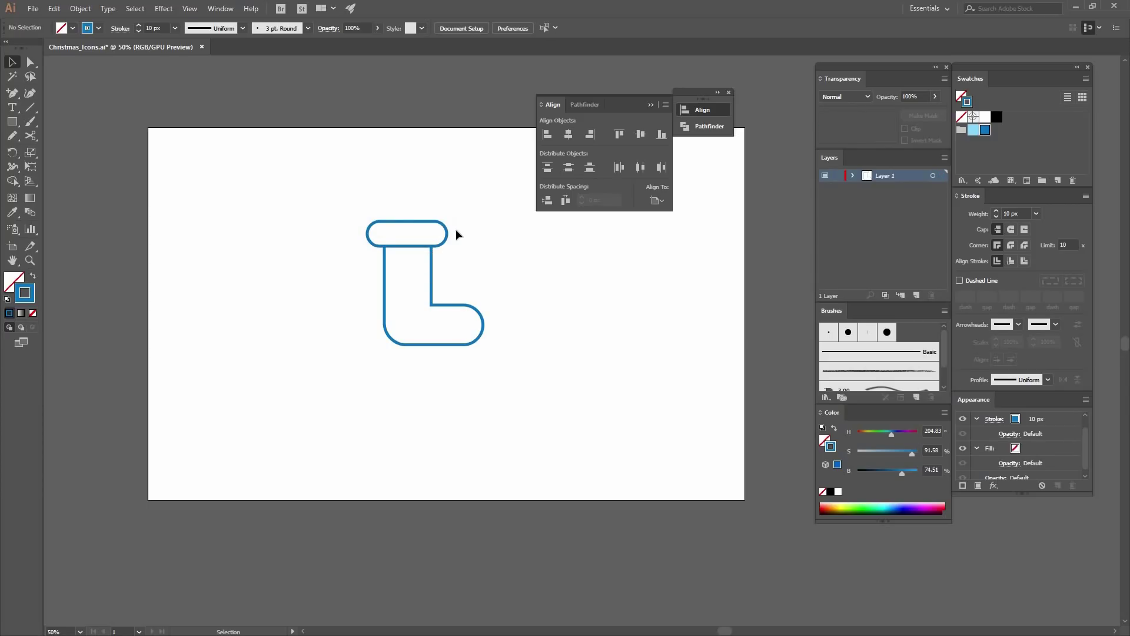
Step: Draw a circle centered near the boot's heel corner and set its diameter to 250 px
{"action": "left_click_drag", "start_coordinate": [18, 125], "coordinate": [57, 155]}
{"action": "left_click_drag", "start_coordinate": [380, 345], "coordinate": [419, 363]}
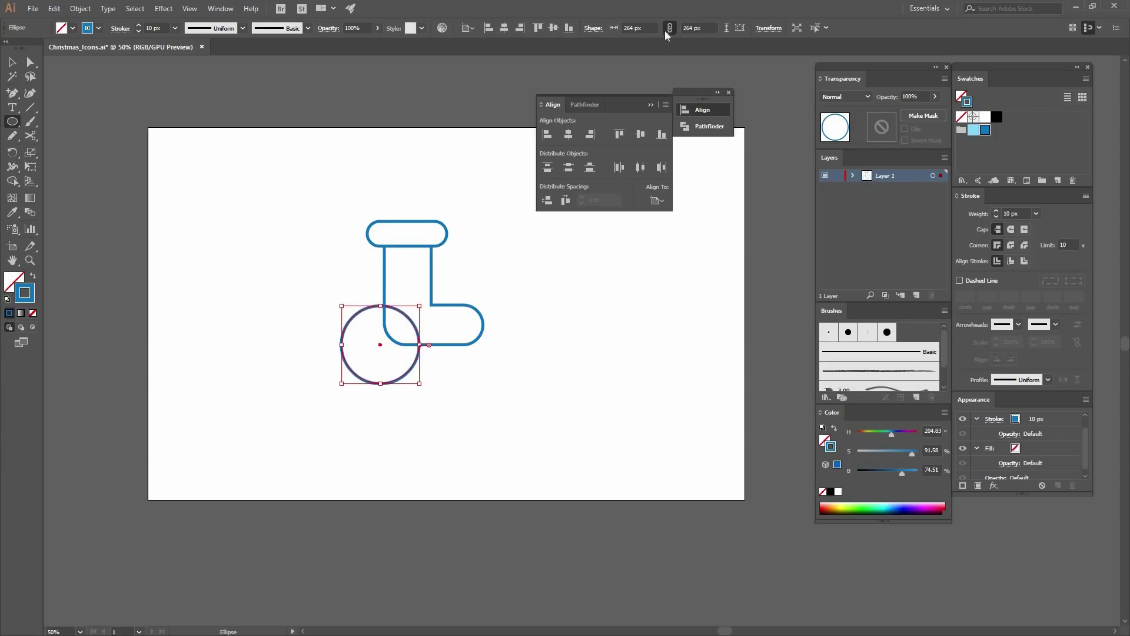
{"action": "left_click", "coordinate": [633, 28]}
{"action": "type", "text": "250"}
{"action": "key", "text": "Return"}
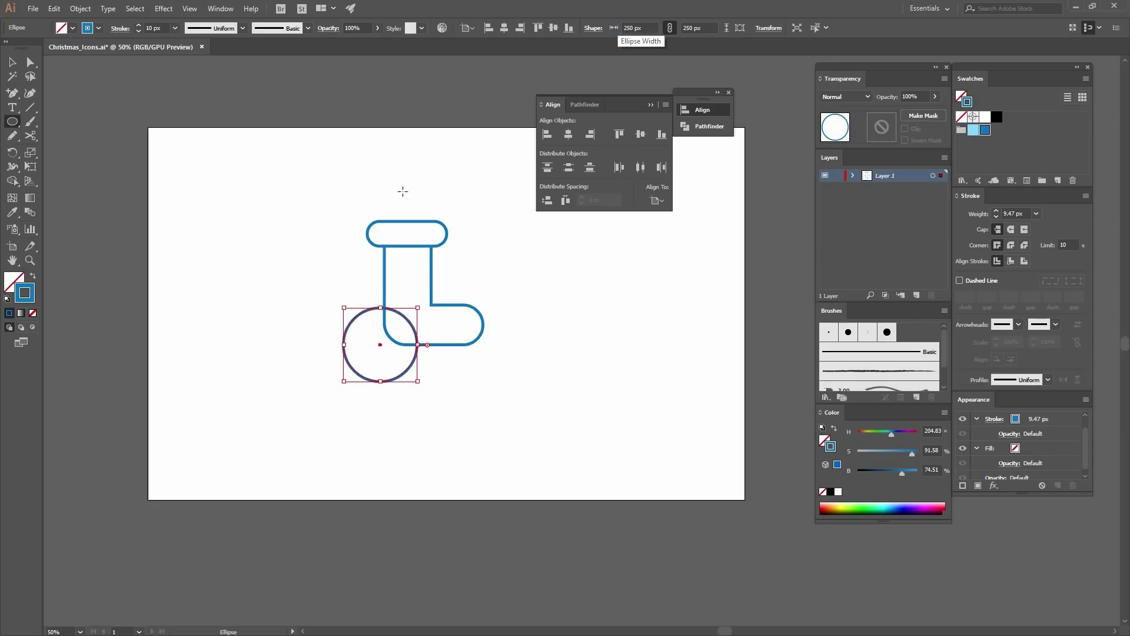
Step: Nudge the circle so that its center lies on the boot's left edge near the heel
{"action": "key", "text": "ctrl+plus"}
{"action": "left_click", "coordinate": [15, 61]}
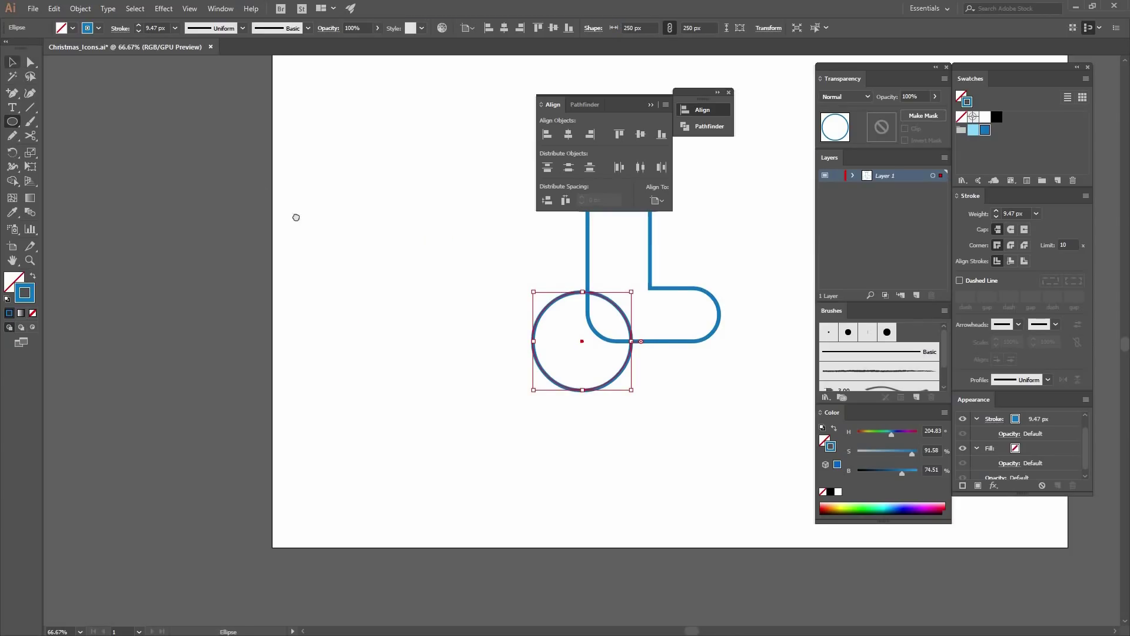
{"action": "scroll", "coordinate": [388, 379], "scroll_direction": "right", "scroll_amount": 5}
{"action": "left_click_drag", "start_coordinate": [388, 375], "coordinate": [394, 369]}
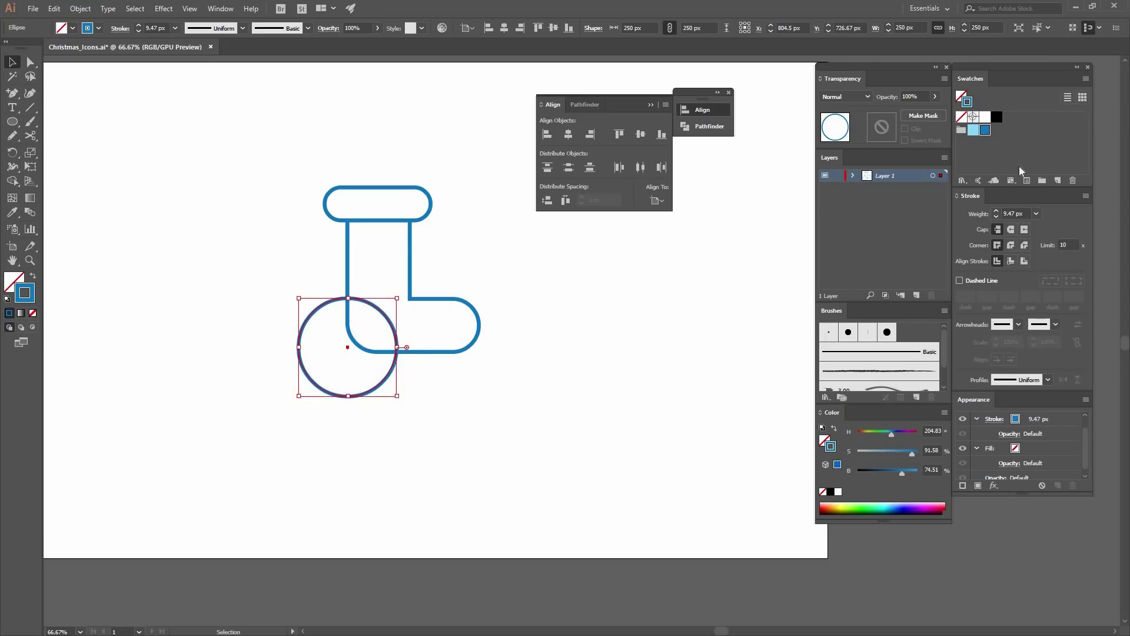
Step: Set the circle's stroke weight to 5 px and deselect it
{"action": "left_click", "coordinate": [1035, 213]}
{"action": "left_click", "coordinate": [1045, 322]}
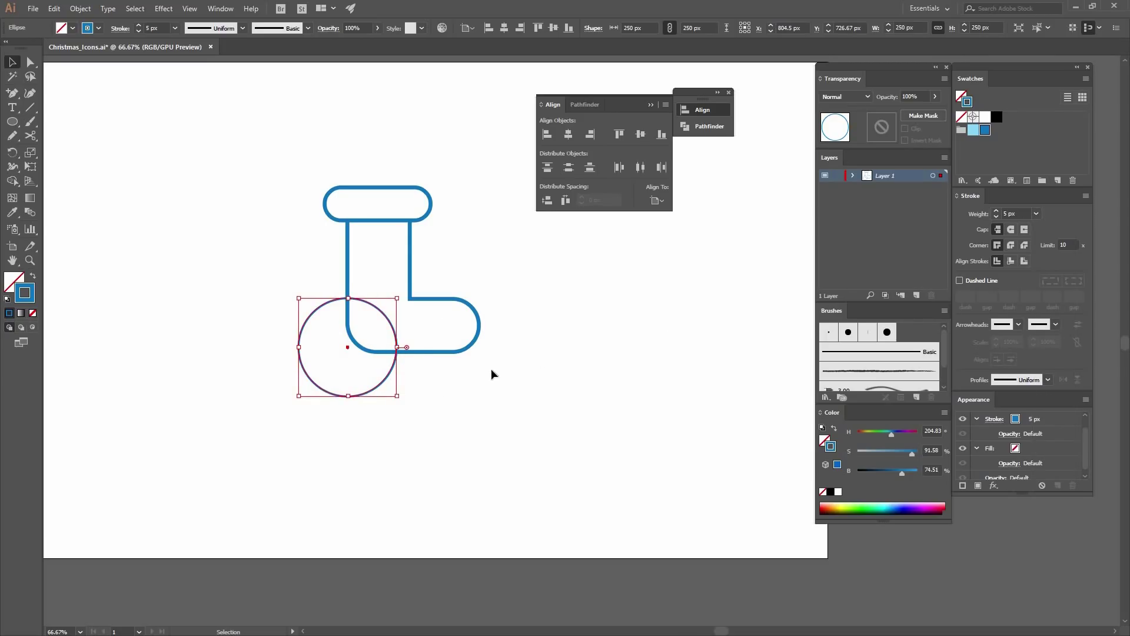
{"action": "left_click", "coordinate": [447, 373]}
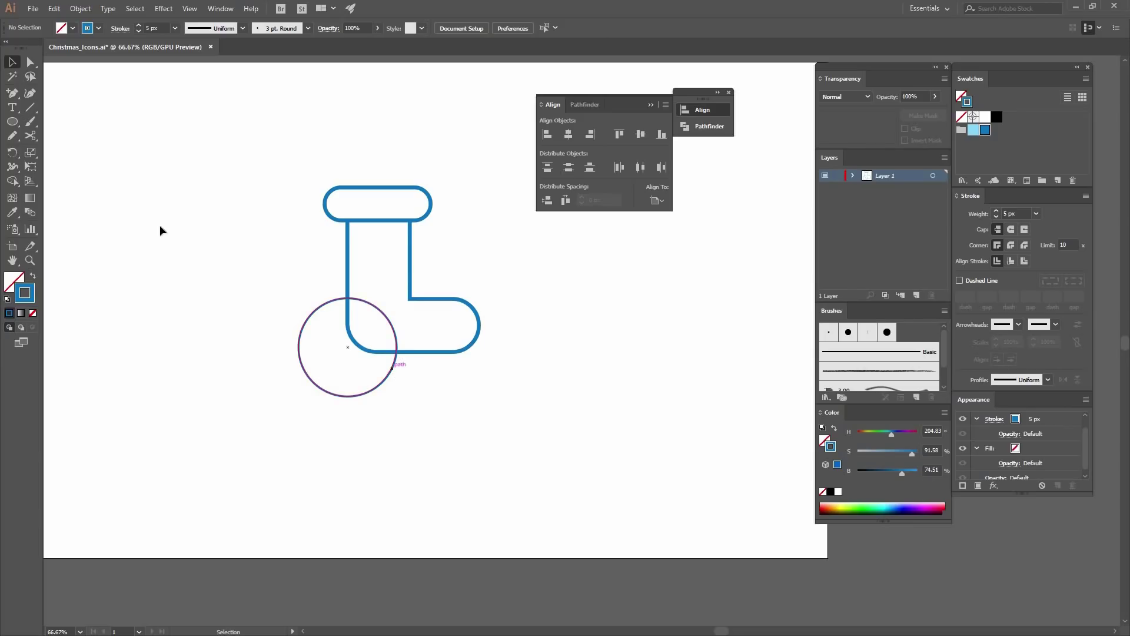
Step: Cut the 250 px circle with the Scissors tool where it crosses the boot's bottom edge
{"action": "left_click", "coordinate": [394, 373]}
{"action": "left_click", "coordinate": [32, 136]}
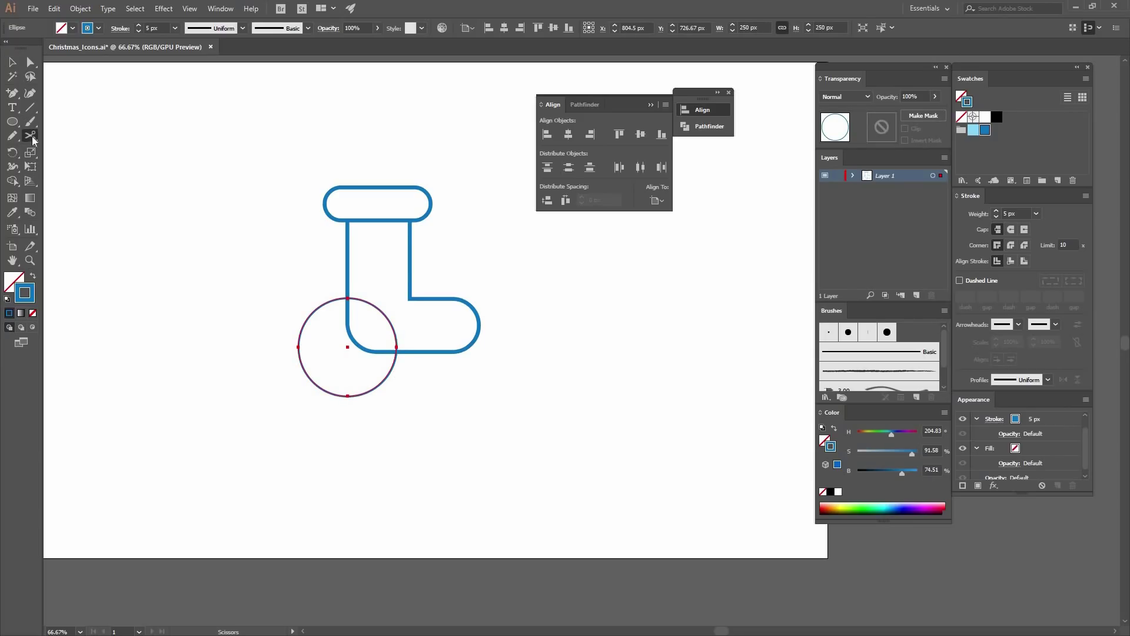
{"action": "left_click", "coordinate": [31, 136]}
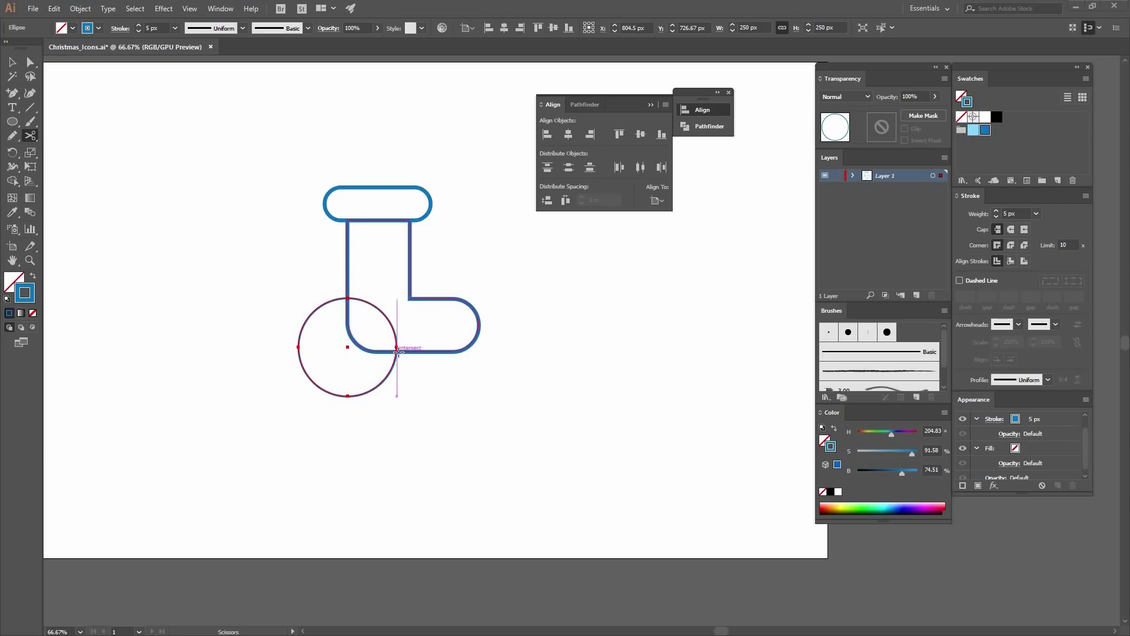
{"action": "key", "text": "v"}
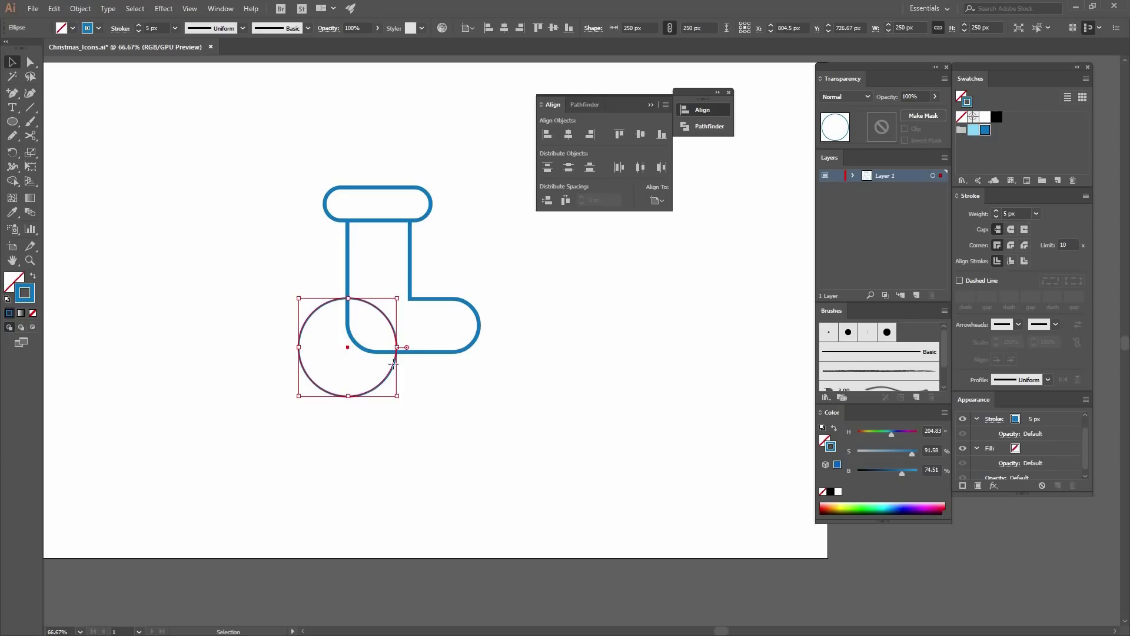
{"action": "key", "text": "c"}
{"action": "left_click", "coordinate": [397, 357]}
{"action": "key", "text": "v"}
{"action": "left_click", "coordinate": [398, 366]}
{"action": "left_click", "coordinate": [396, 357]}
{"action": "key", "text": "Delete"}
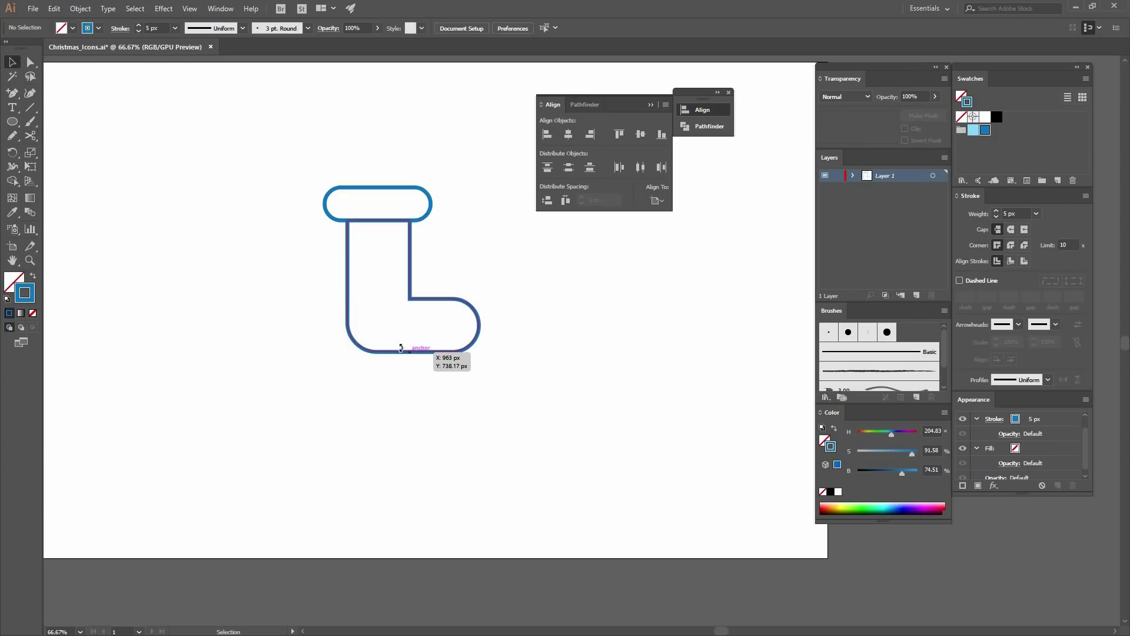
{"action": "key", "text": "ctrl+z"}
Step: Cut the circle at its top anchor on the boot's left edge and delete the part outside the boot, keeping the heel arc
{"action": "key", "text": "c"}
{"action": "left_click", "coordinate": [348, 297]}
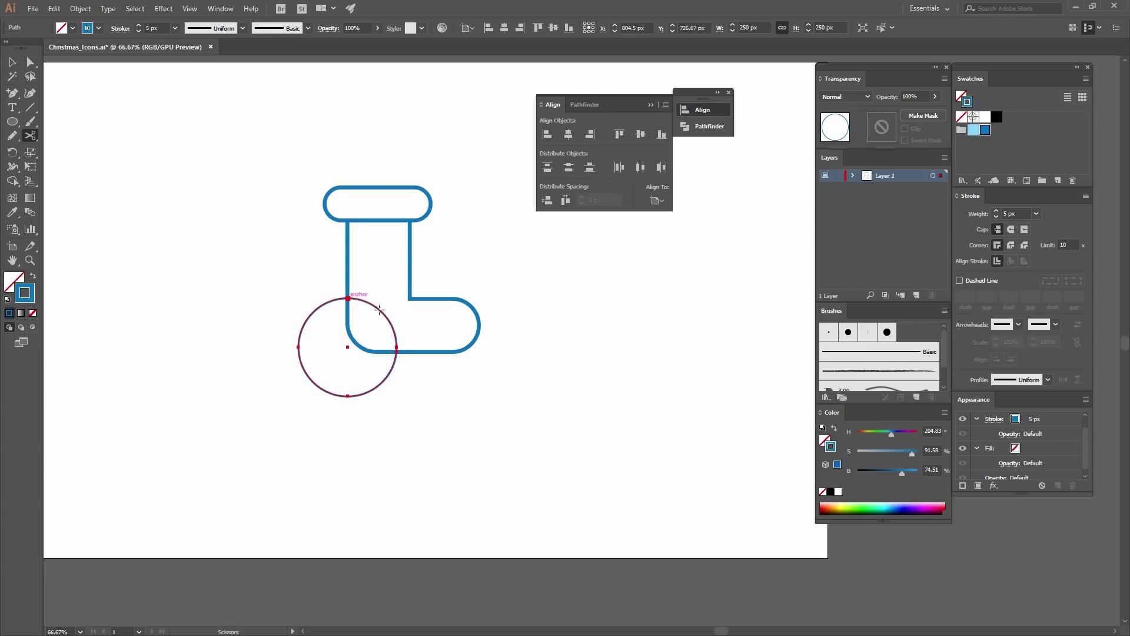
{"action": "key", "text": "v"}
{"action": "left_click", "coordinate": [307, 317]}
{"action": "key", "text": "Delete"}
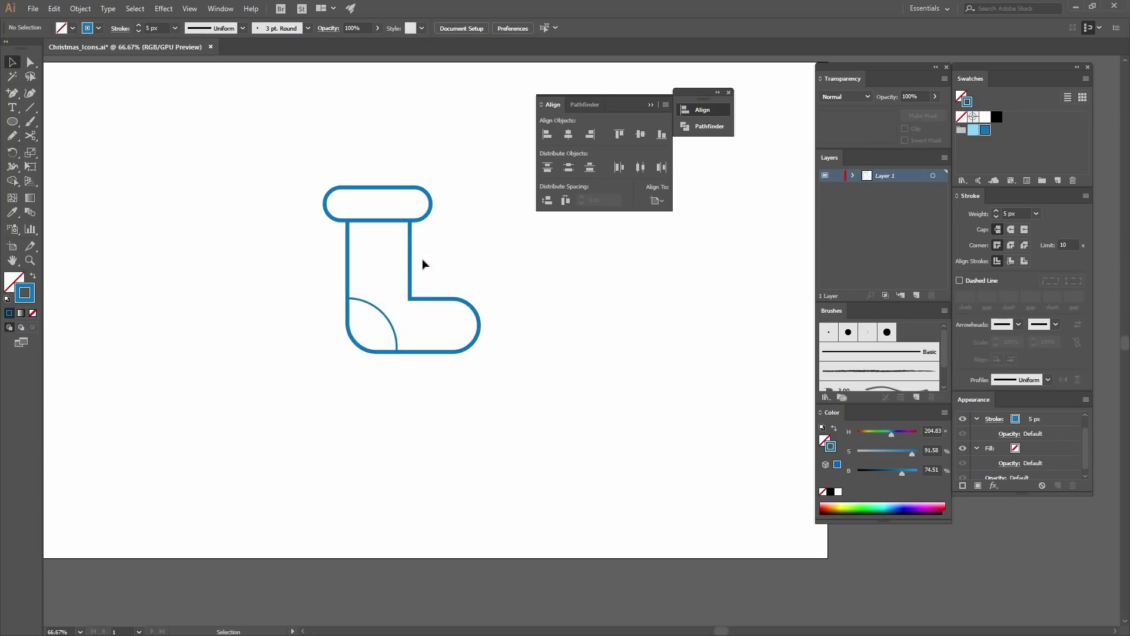
Step: Draw a straight vertical line across the boot's toe with the Pen tool, from its upper edge to its lower edge
{"action": "key", "text": "p"}
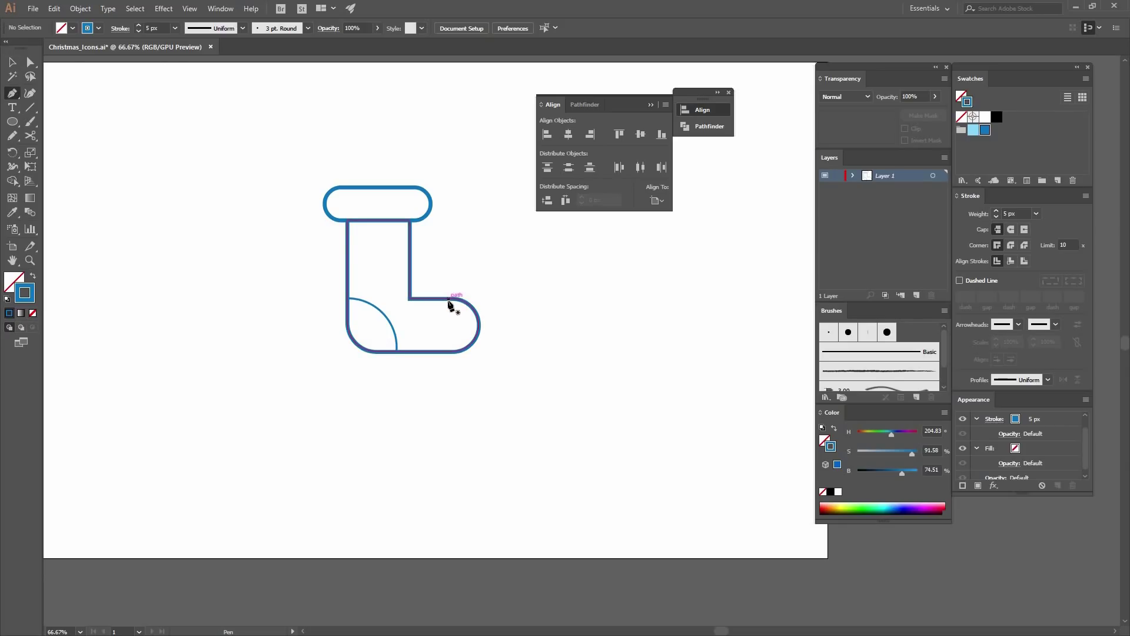
{"action": "left_click", "coordinate": [449, 299]}
{"action": "left_click", "coordinate": [452, 352], "text": "shift"}
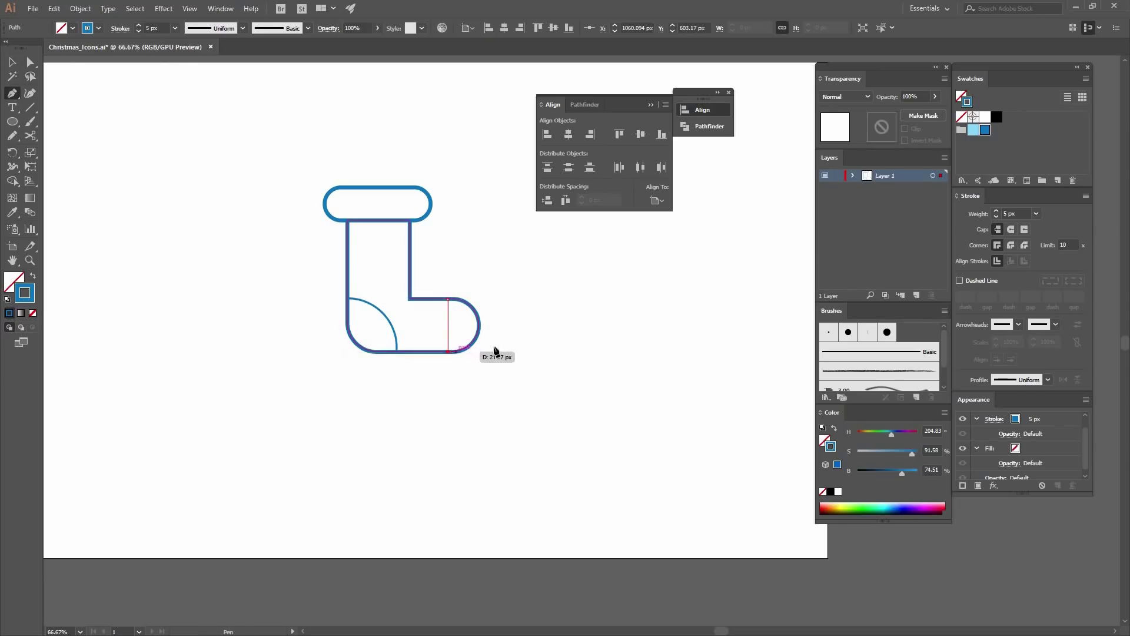
{"action": "key", "text": "v"}
{"action": "left_click", "coordinate": [461, 332]}
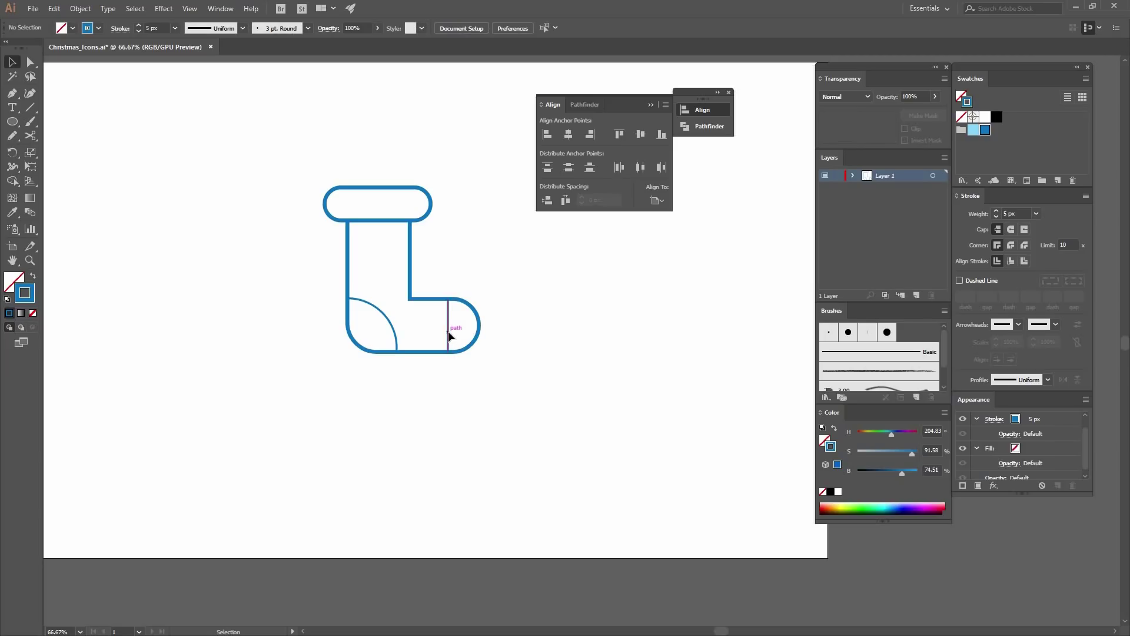
{"action": "left_click_drag", "start_coordinate": [446, 331], "coordinate": [502, 341]}
{"action": "left_click", "coordinate": [504, 302]}
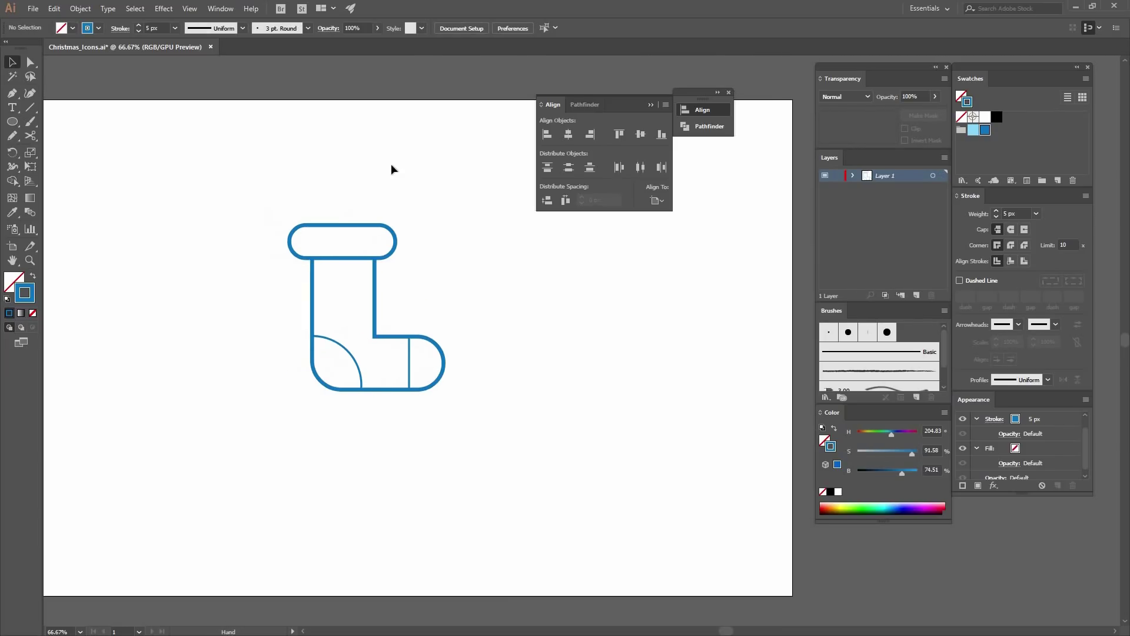
Step: Fill the stocking's cuff with the light blue swatch and nudge the cuff slightly to the right
{"action": "left_click", "coordinate": [349, 234]}
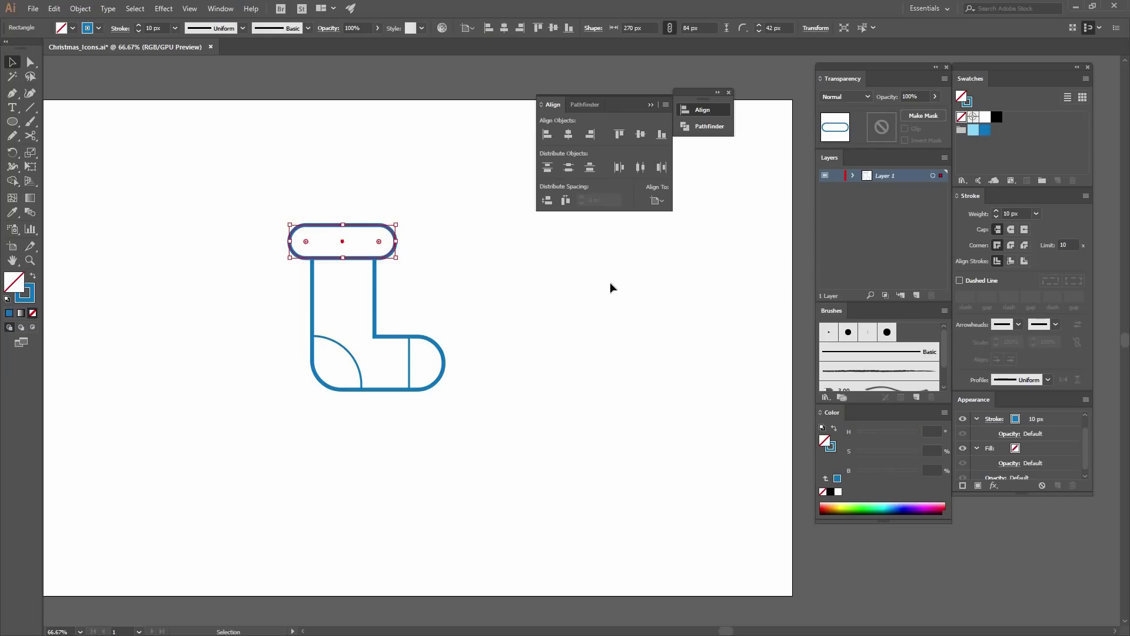
{"action": "left_click", "coordinate": [535, 368]}
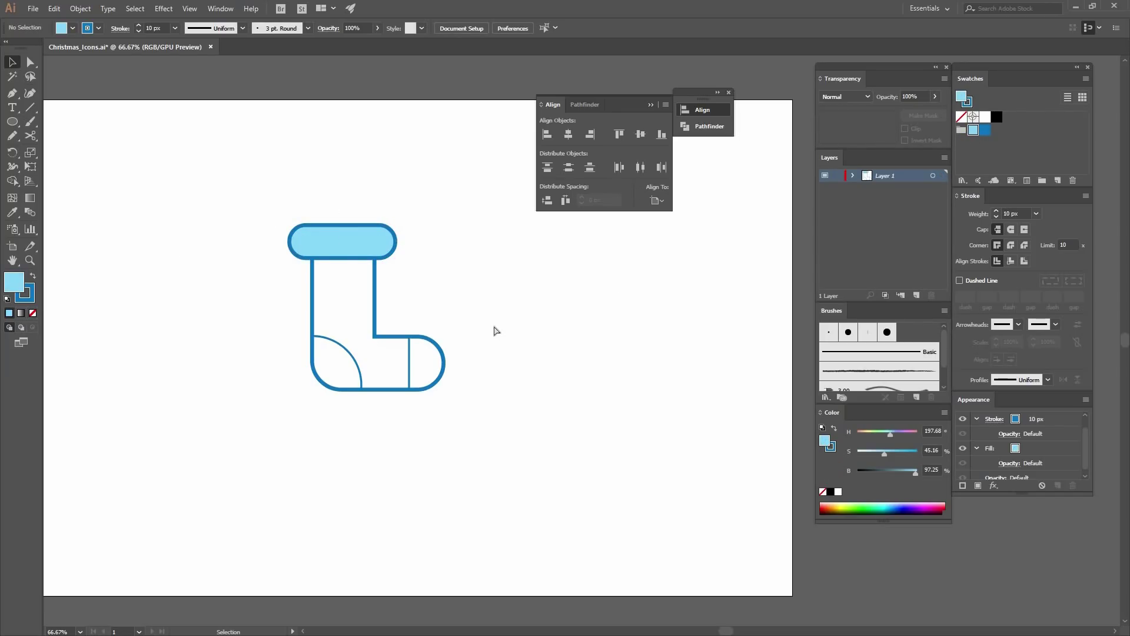
{"action": "key", "text": "ctrl+minus"}
{"action": "left_click_drag", "start_coordinate": [510, 393], "coordinate": [335, 226]}
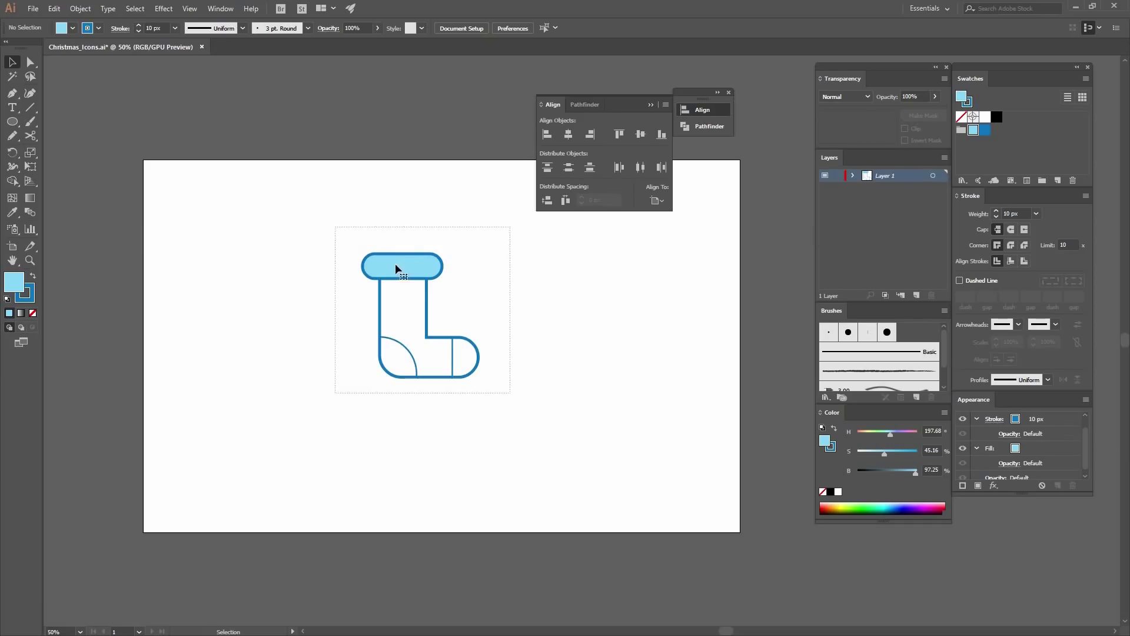
{"action": "left_click_drag", "start_coordinate": [475, 274], "coordinate": [430, 252]}
{"action": "key", "text": "Right"}
{"action": "key", "text": "Right"}
{"action": "left_click", "coordinate": [519, 332]}
{"action": "left_click", "coordinate": [442, 271]}
Step: Group all parts of the stocking and move the group to the left side of the artboard
{"action": "left_click_drag", "start_coordinate": [526, 402], "coordinate": [260, 186]}
{"action": "left_click", "coordinate": [82, 9]}
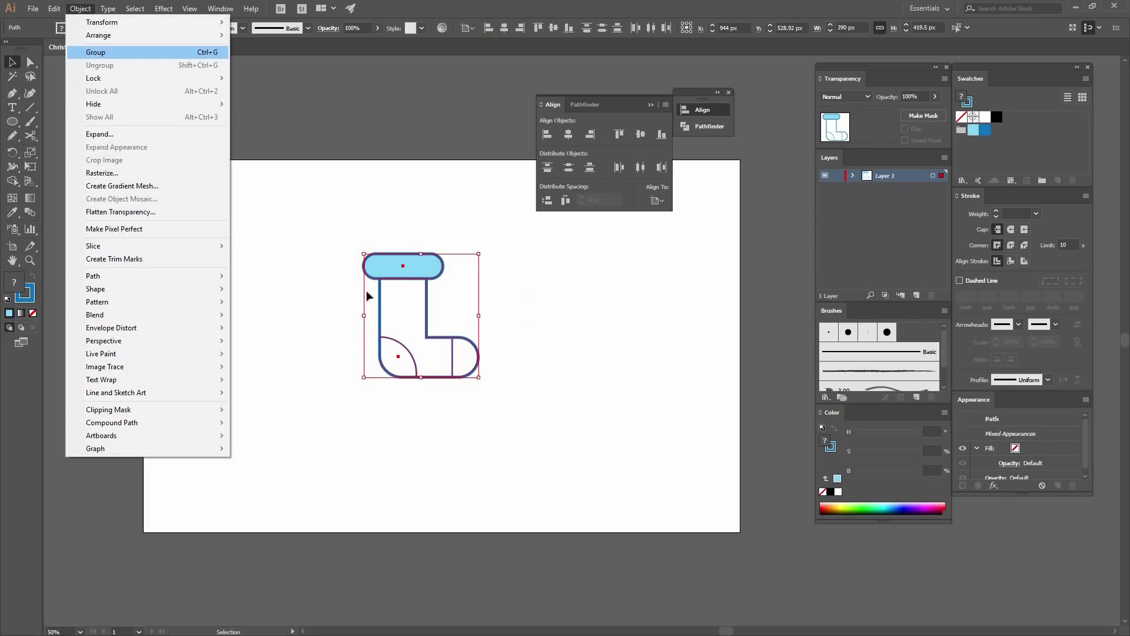
{"action": "left_click", "coordinate": [97, 52]}
{"action": "left_click_drag", "start_coordinate": [415, 271], "coordinate": [248, 289]}
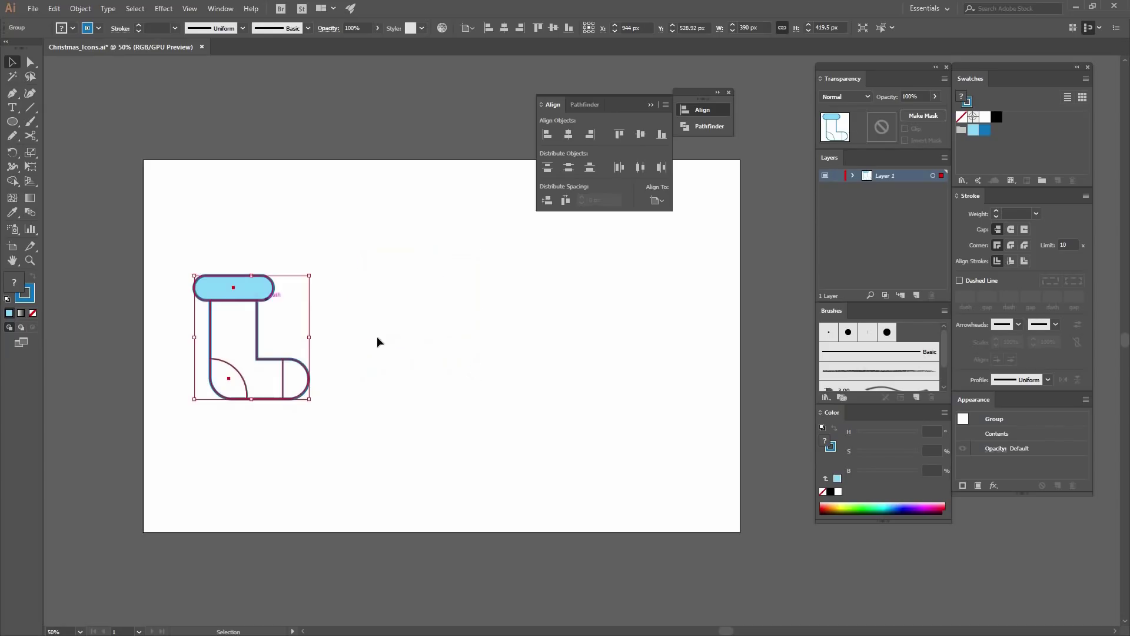
{"action": "left_click", "coordinate": [318, 261]}
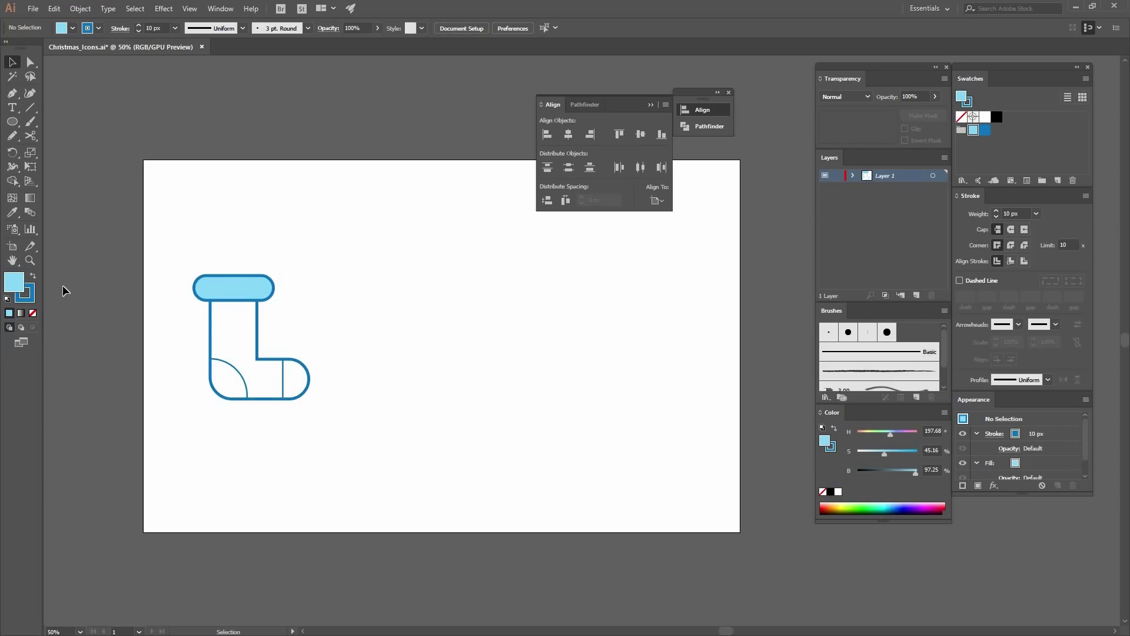
Step: Draw a 155 px circle to the right of the stocking and remove its fill
{"action": "left_click", "coordinate": [11, 123]}
{"action": "left_click", "coordinate": [401, 195]}
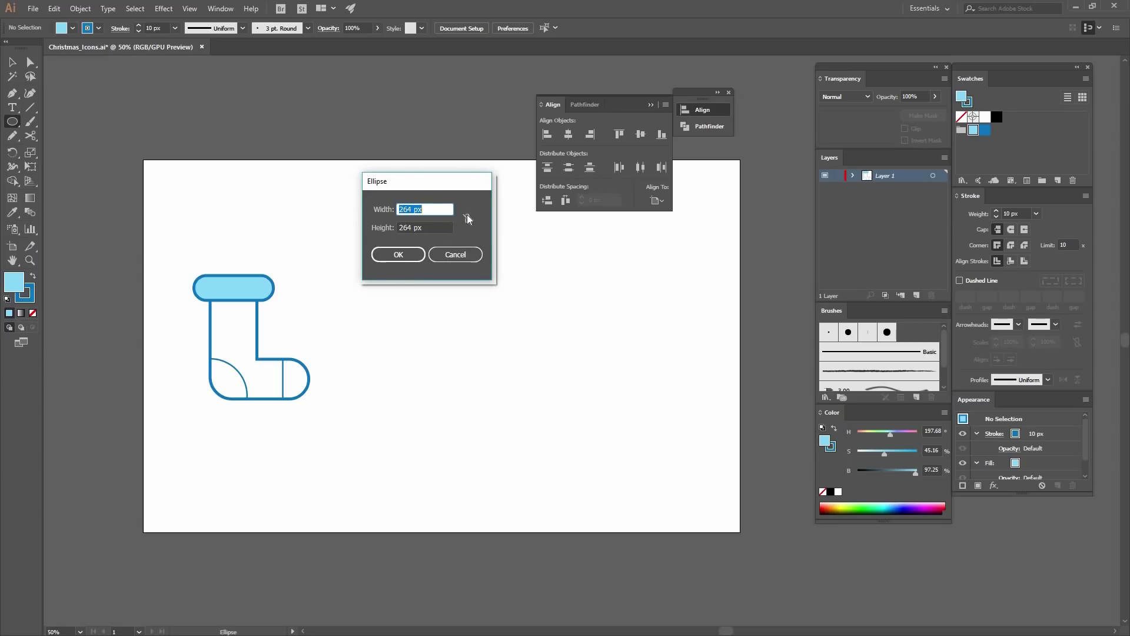
{"action": "type", "text": "155"}
{"action": "key", "text": "Return"}
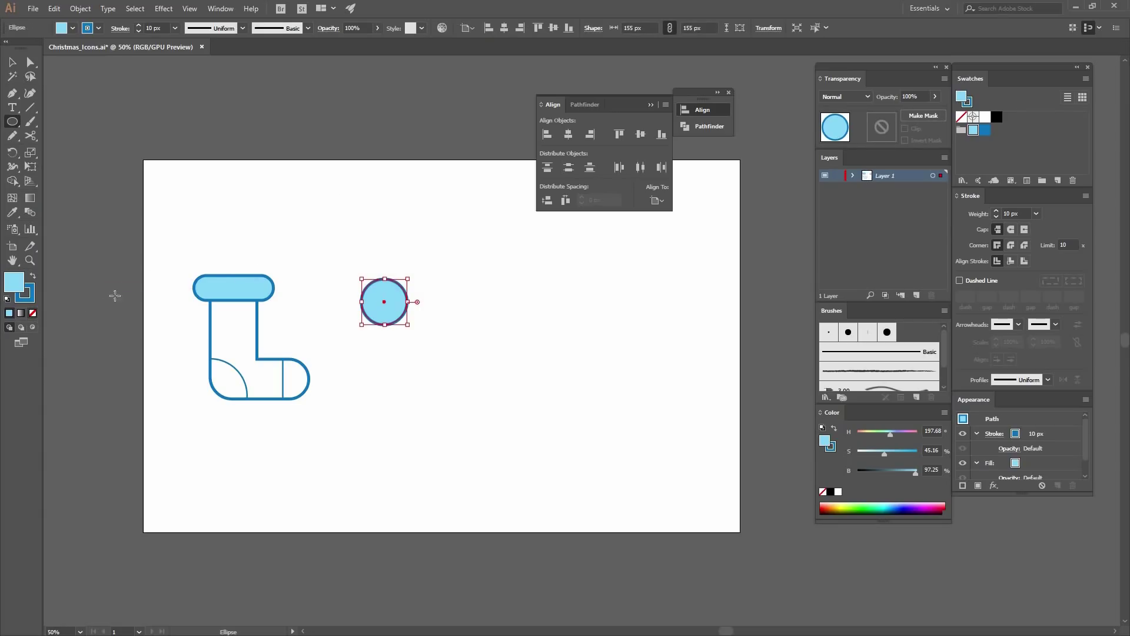
{"action": "key", "text": "slash"}
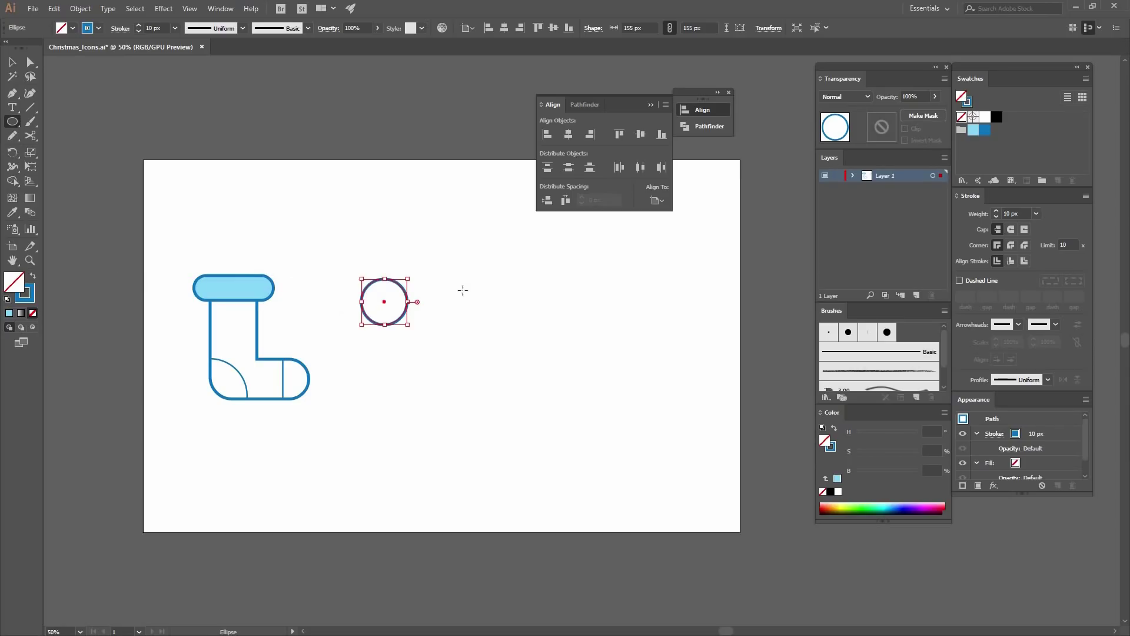
Step: Draw a second unfilled circle, 200 px in diameter, to the right of the 155 px circle
{"action": "left_click", "coordinate": [427, 210]}
{"action": "type", "text": "200"}
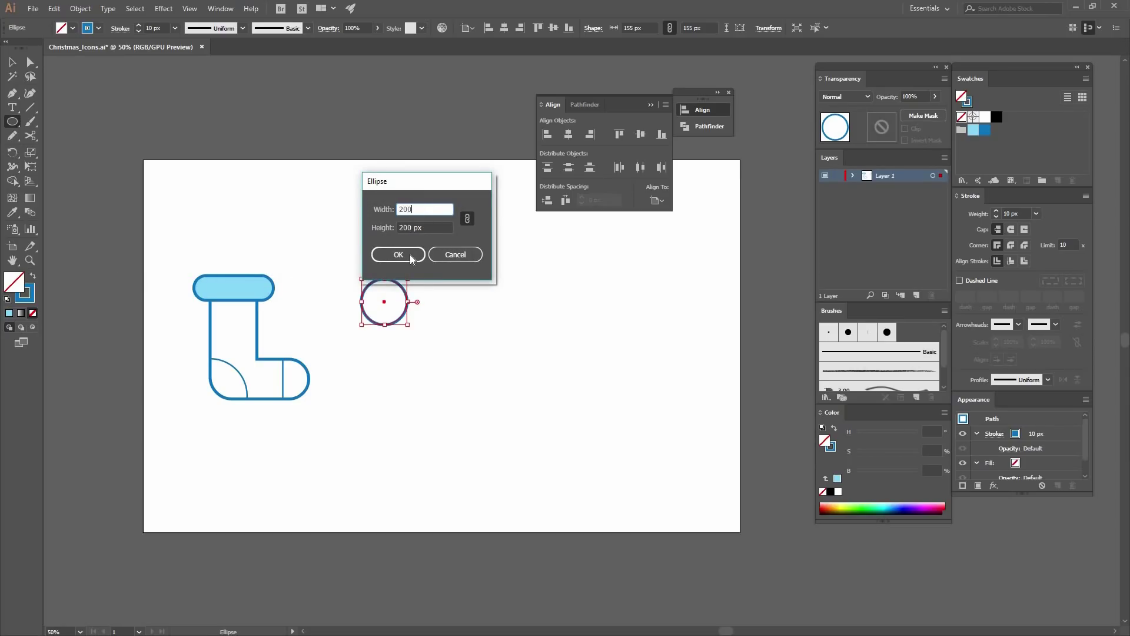
{"action": "key", "text": "Return"}
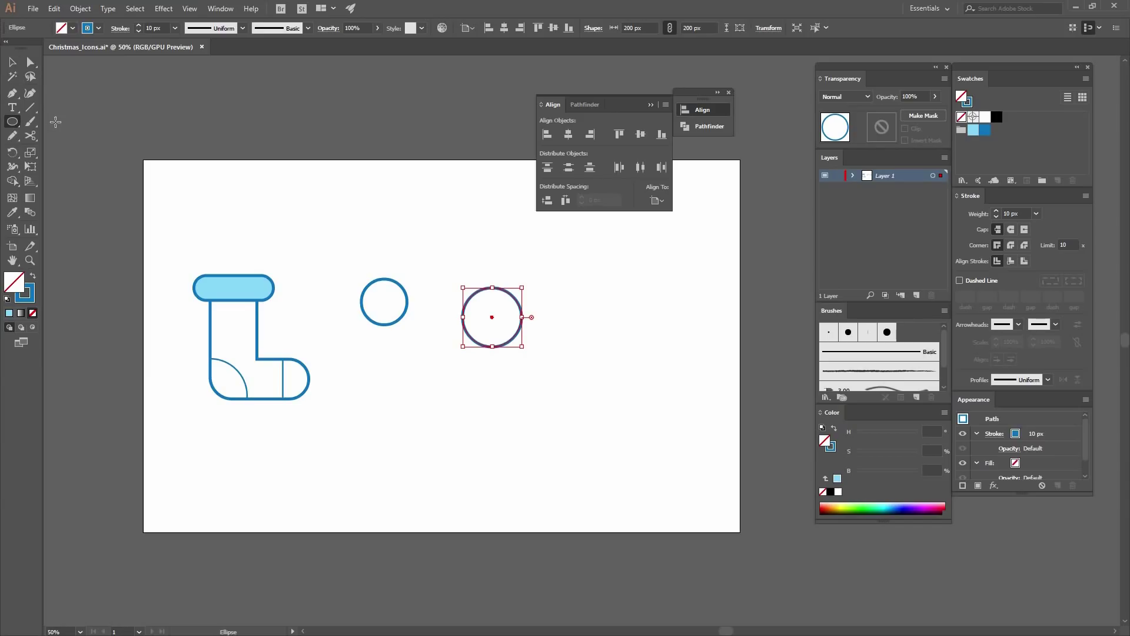
Step: Draw an upright triangle about 180 px wide and 156 px high with the Polygon tool, above the stocking and circles
{"action": "left_click_drag", "start_coordinate": [12, 122], "coordinate": [59, 167]}
{"action": "left_click_drag", "start_coordinate": [318, 205], "coordinate": [308, 183]}
{"action": "key", "text": "Up"}
{"action": "key", "text": "Up"}
{"action": "key", "text": "Down"}
{"action": "key", "text": "Down"}
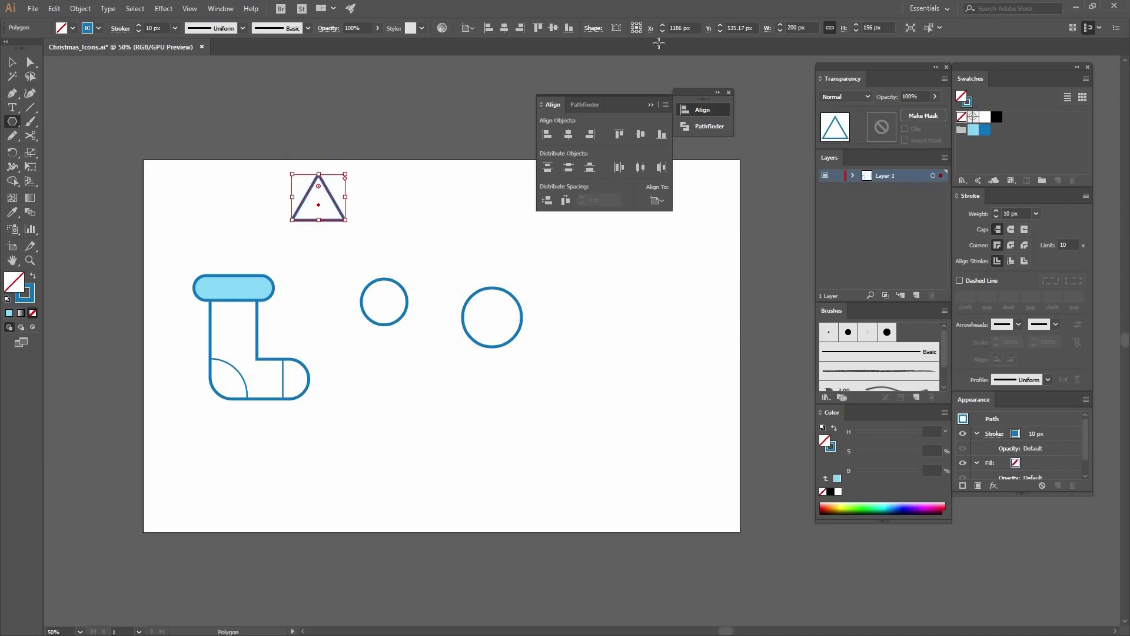
Step: Unlink the triangle's width and height proportions and rotate it 90° so that it points right
{"action": "left_click", "coordinate": [829, 27]}
{"action": "left_click", "coordinate": [815, 27]}
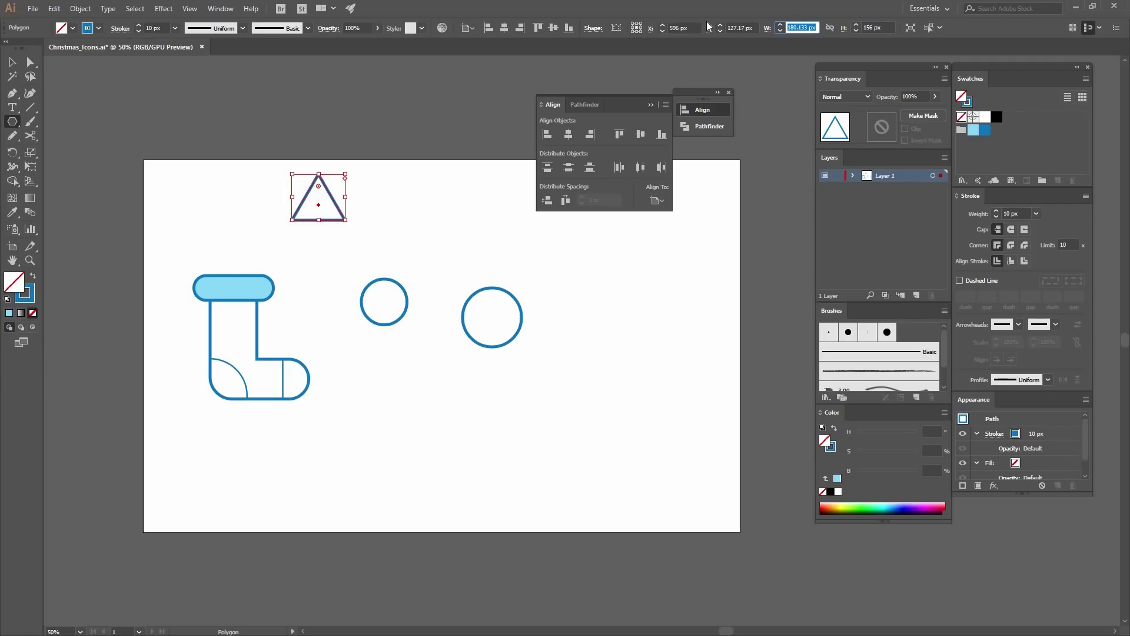
{"action": "left_click", "coordinate": [14, 64]}
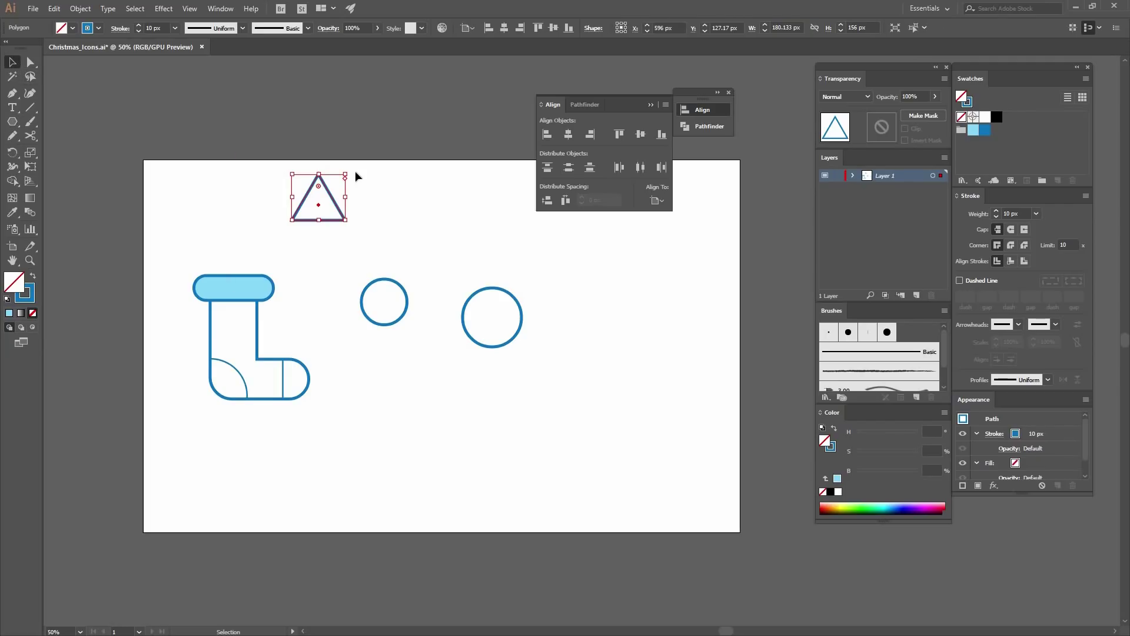
{"action": "left_click_drag", "start_coordinate": [371, 230], "coordinate": [436, 194]}
Step: Set the triangle's width to 33 px and its height to 75 px
{"action": "left_click", "coordinate": [782, 28]}
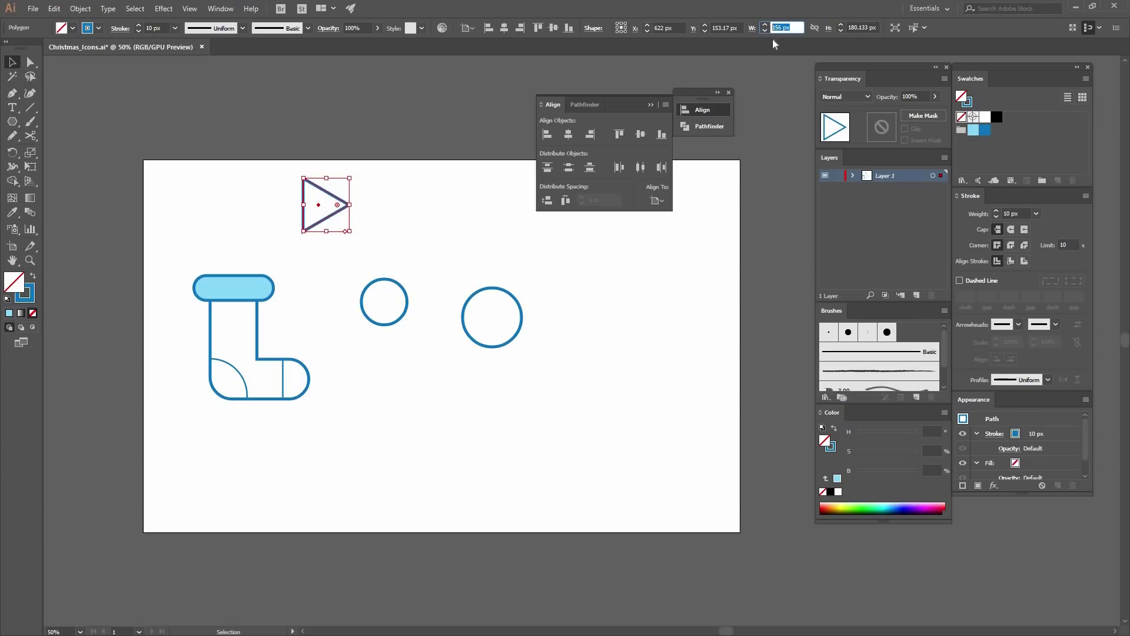
{"action": "type", "text": "33"}
{"action": "key", "text": "Tab"}
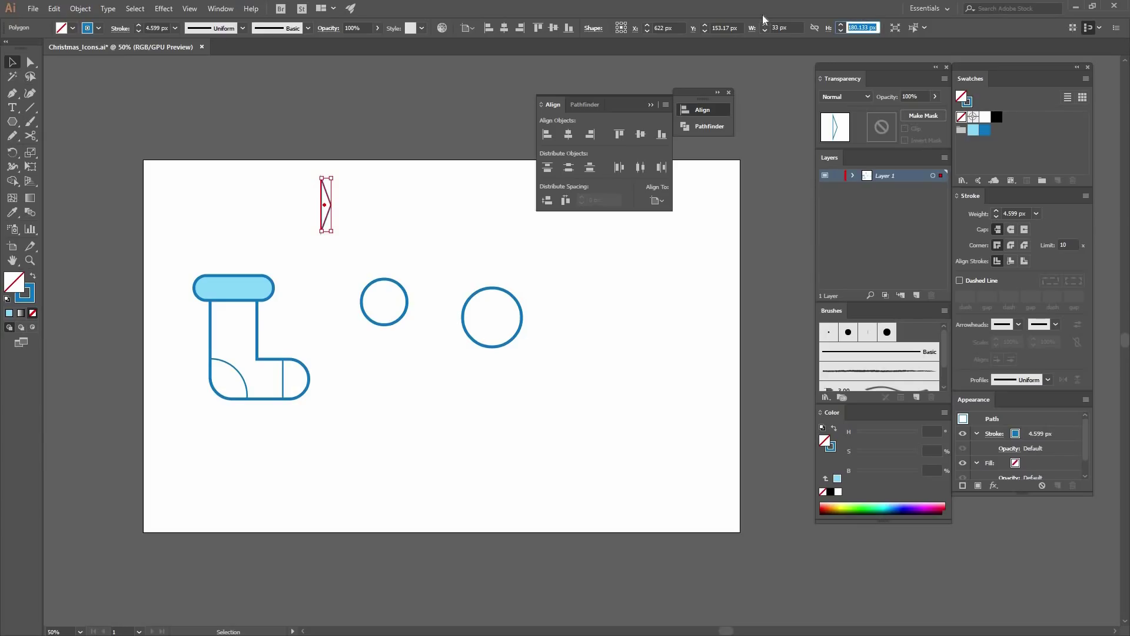
{"action": "type", "text": "75"}
{"action": "key", "text": "Return"}
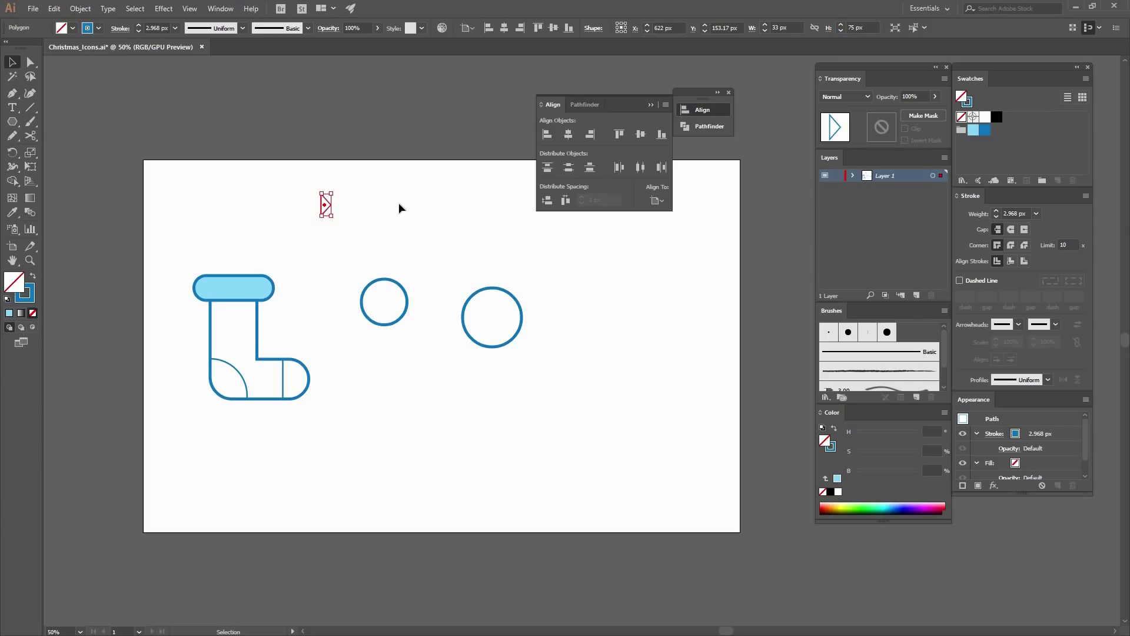
Step: Set the triangle's width to 75 px and its height to 33 px
{"action": "key", "text": "ctrl+plus"}
{"action": "key", "text": "ctrl+plus"}
{"action": "left_click_drag", "start_coordinate": [459, 208], "coordinate": [292, 164]}
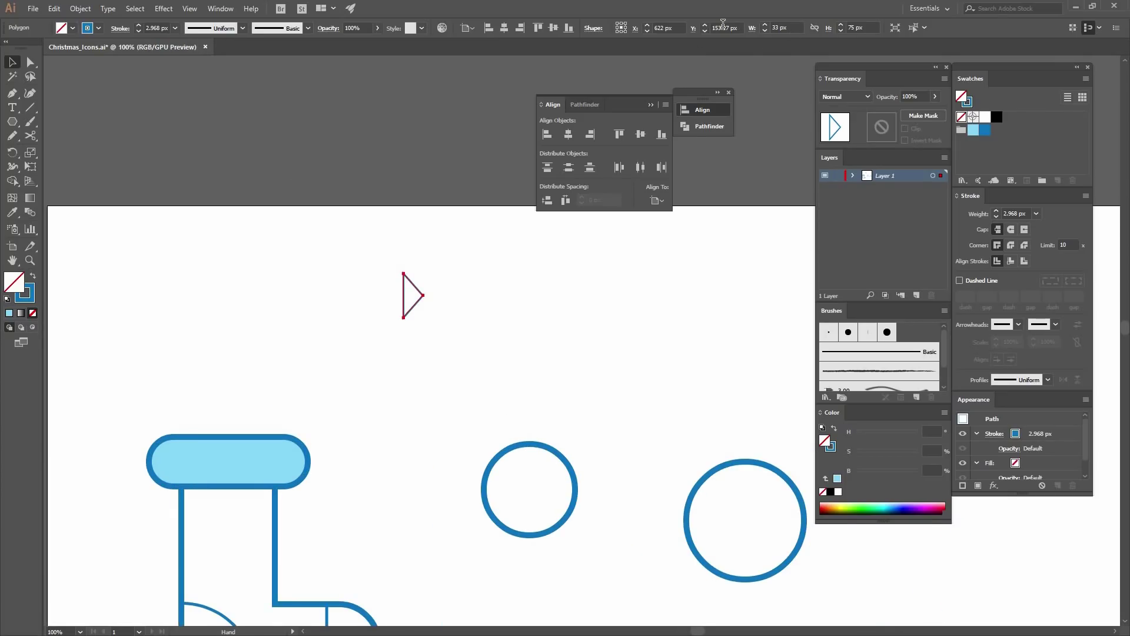
{"action": "left_click", "coordinate": [782, 28]}
{"action": "type", "text": "75"}
{"action": "key", "text": "Tab"}
{"action": "type", "text": "33"}
{"action": "key", "text": "Return"}
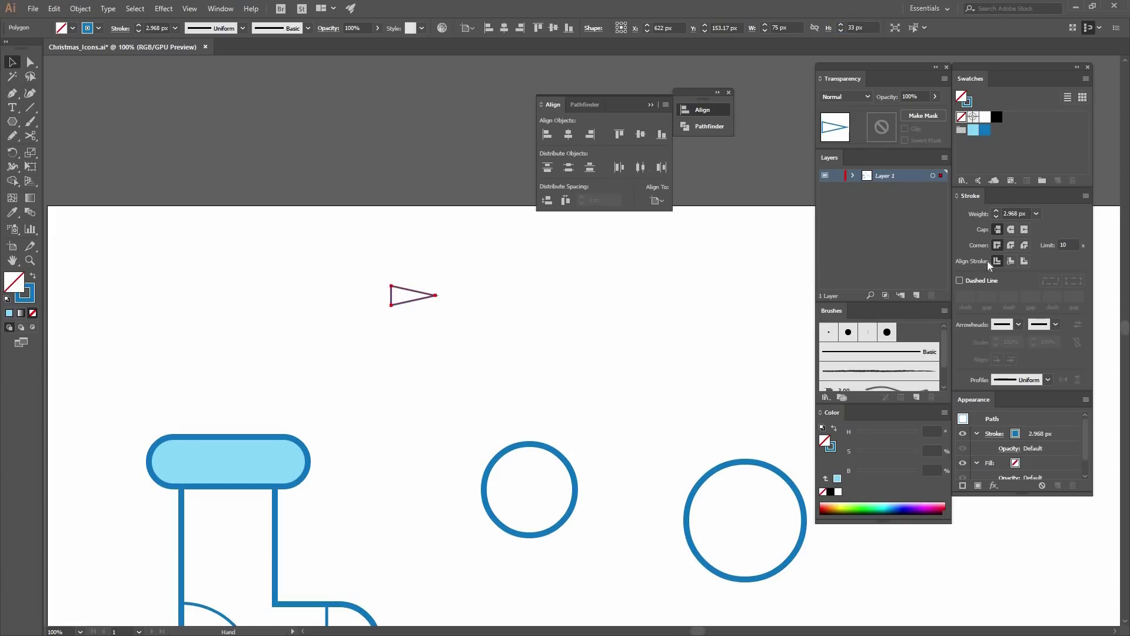
Step: Copy the 155 px circle's 10 px dark blue stroke onto the triangle with the Eyedropper and deselect it
{"action": "left_click", "coordinate": [13, 214]}
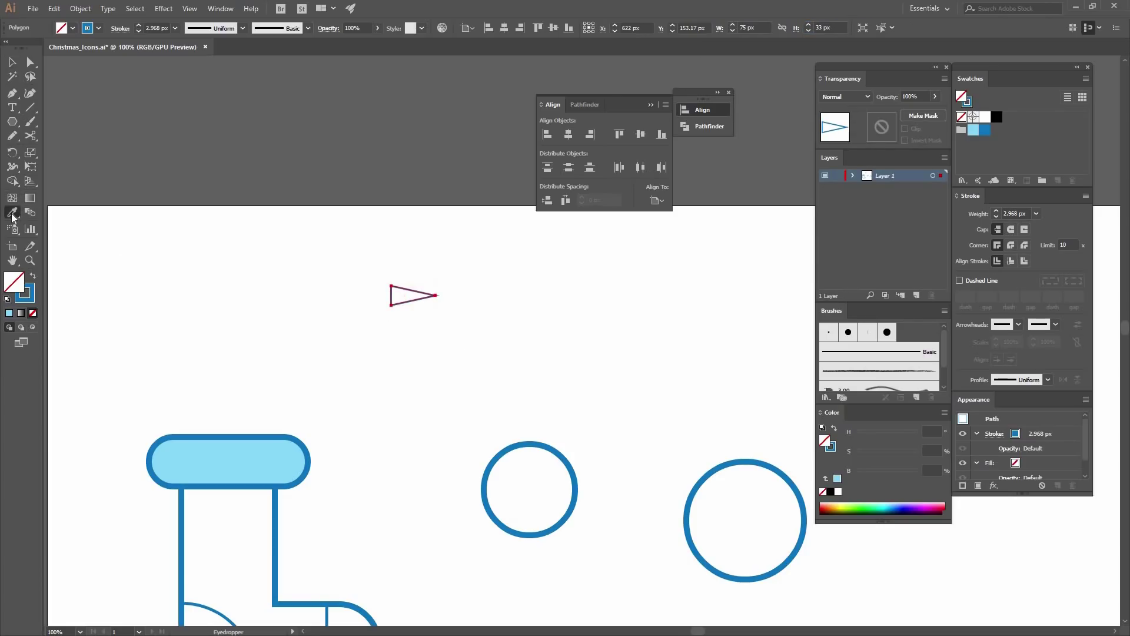
{"action": "left_click", "coordinate": [576, 466]}
{"action": "key", "text": "v"}
{"action": "left_click", "coordinate": [533, 354]}
{"action": "mouse_move", "coordinate": [533, 354]}
{"action": "left_mouse_down"}
{"action": "mouse_move", "coordinate": [555, 341]}
{"action": "mouse_move", "coordinate": [541, 352]}
{"action": "left_mouse_up"}
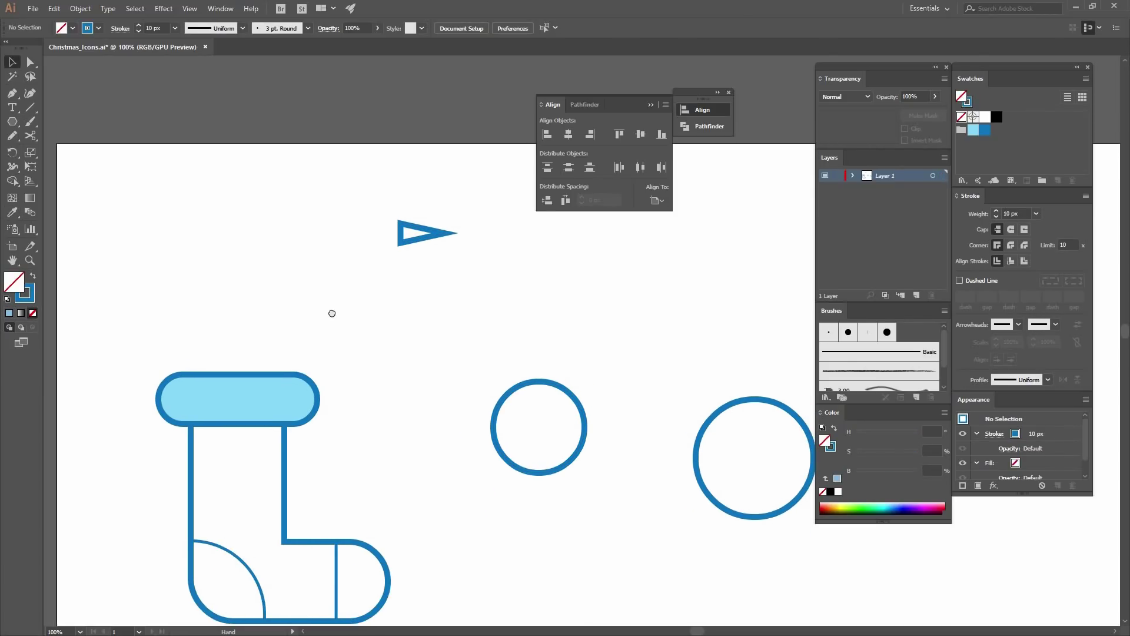
Step: Draw a small ellipse 9 px wide and 13 px high between the triangle and the 155 px circle
{"action": "left_click_drag", "start_coordinate": [332, 313], "coordinate": [331, 310]}
{"action": "left_click_drag", "start_coordinate": [7, 124], "coordinate": [59, 148]}
{"action": "left_click", "coordinate": [391, 215]}
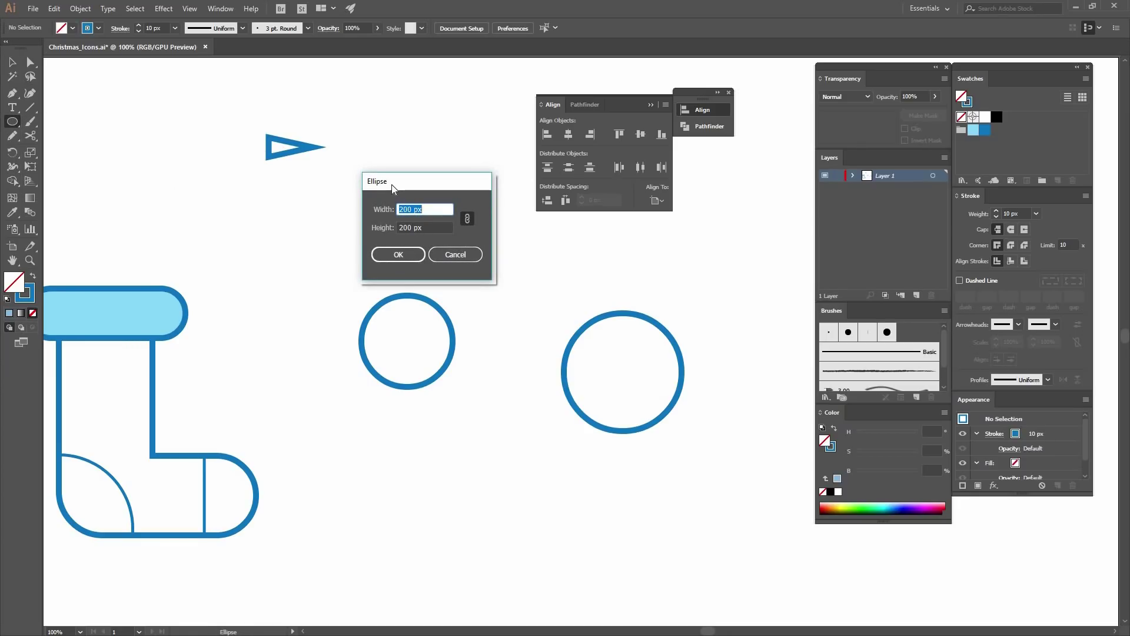
{"action": "type", "text": "1"}
{"action": "key", "text": "BackSpace"}
{"action": "type", "text": "9"}
{"action": "key", "text": "Tab"}
{"action": "left_click", "coordinate": [466, 218]}
{"action": "key", "text": "shift+Tab"}
{"action": "type", "text": "13"}
{"action": "key", "text": "Return"}
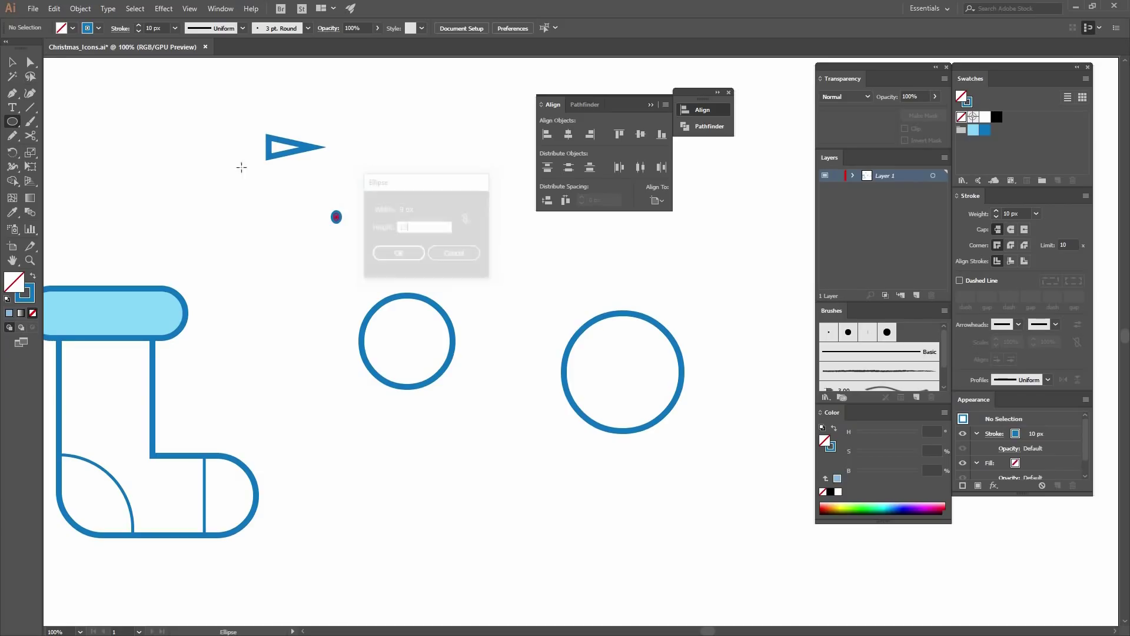
Step: Place the small ellipse, filled dark blue without stroke, inside the 155 px circle and duplicate it 54 px to the right as eyes
{"action": "key", "text": "v"}
{"action": "left_click", "coordinate": [421, 260]}
{"action": "left_click_drag", "start_coordinate": [336, 217], "coordinate": [423, 334]}
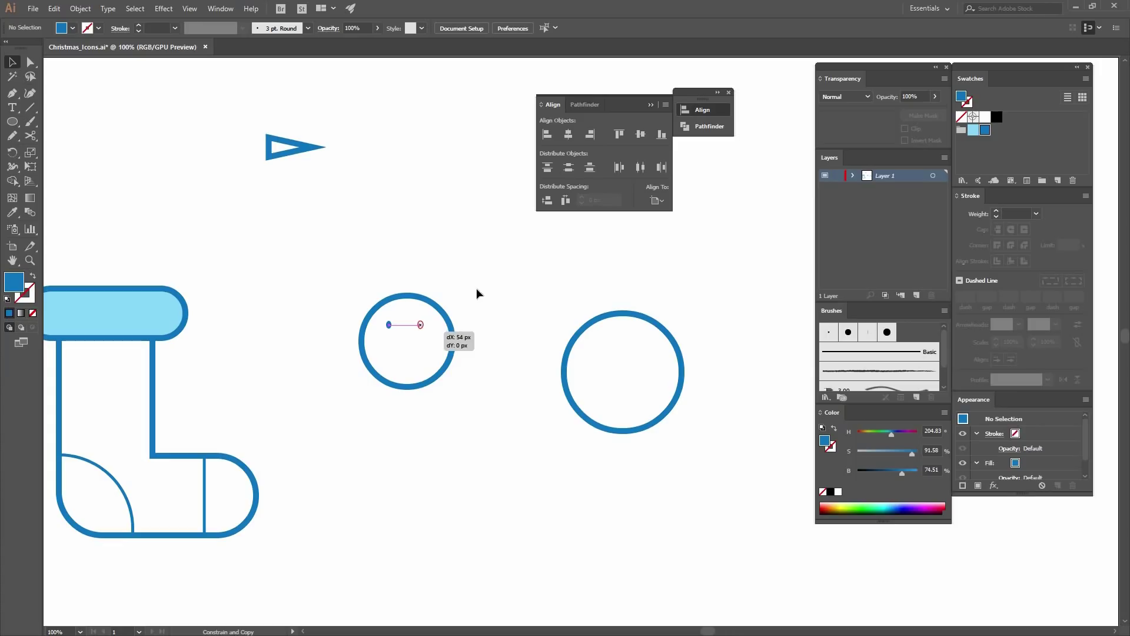
Step: Turn the triangle to point left and place it below the eyes as a nose overlapping the circle's left edge
{"action": "left_click", "coordinate": [277, 150]}
{"action": "mouse_move", "coordinate": [204, 207]}
{"action": "left_mouse_down"}
{"action": "mouse_move", "coordinate": [311, 165]}
{"action": "mouse_move", "coordinate": [356, 352]}
{"action": "mouse_move", "coordinate": [404, 349]}
{"action": "left_mouse_up"}
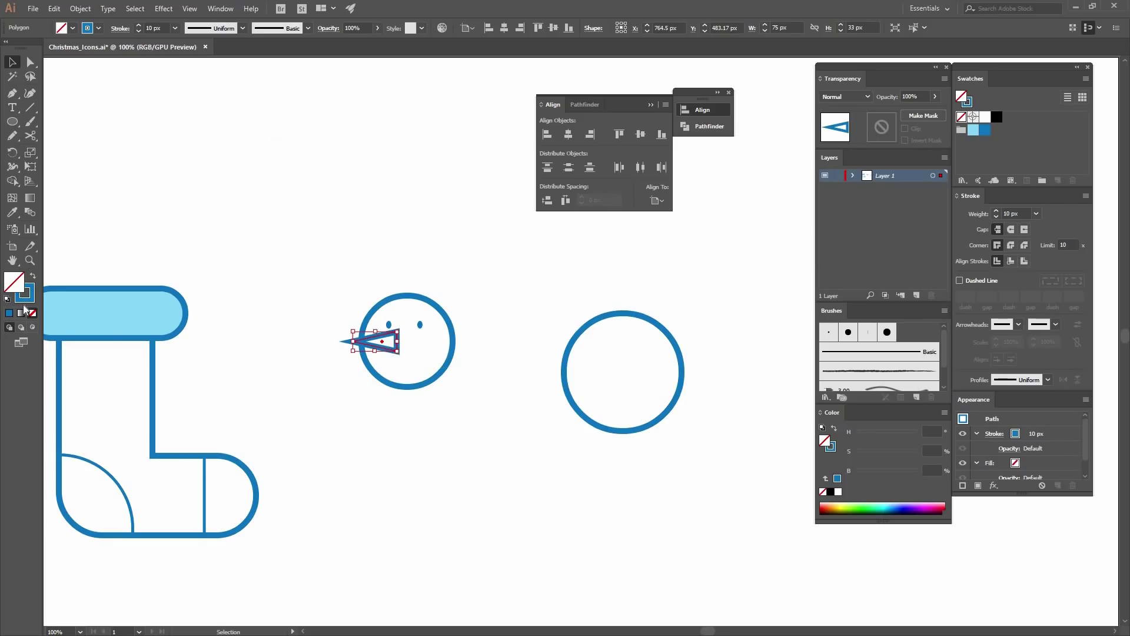
Step: Fill the snowman's nose triangle with light blue and nudge both eyes slightly upward
{"action": "left_click", "coordinate": [974, 130]}
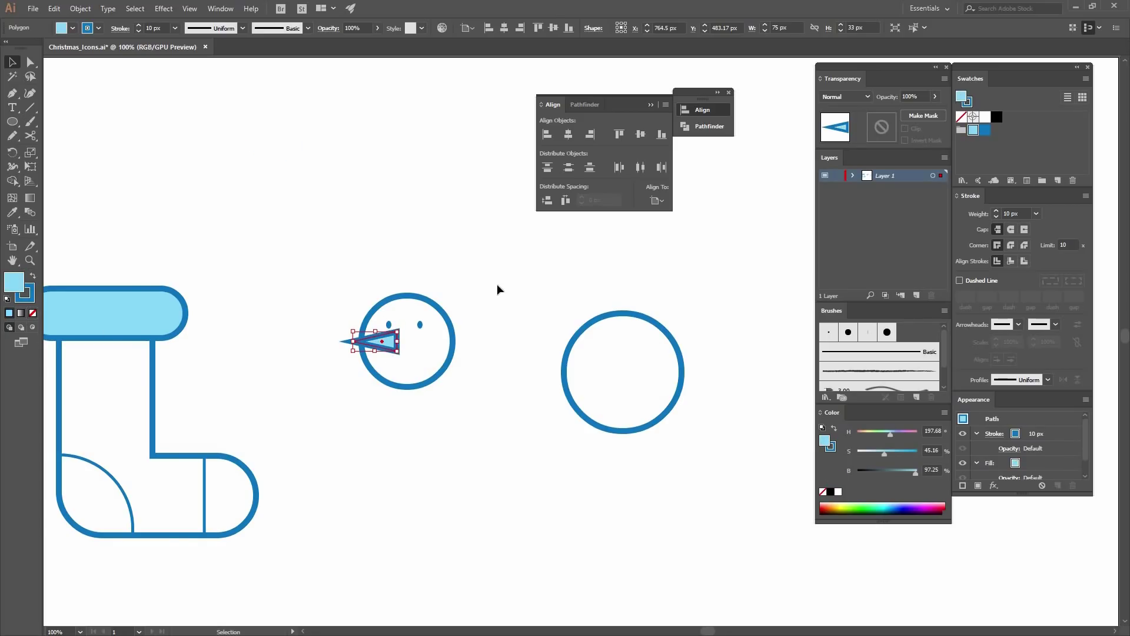
{"action": "left_click", "coordinate": [497, 275]}
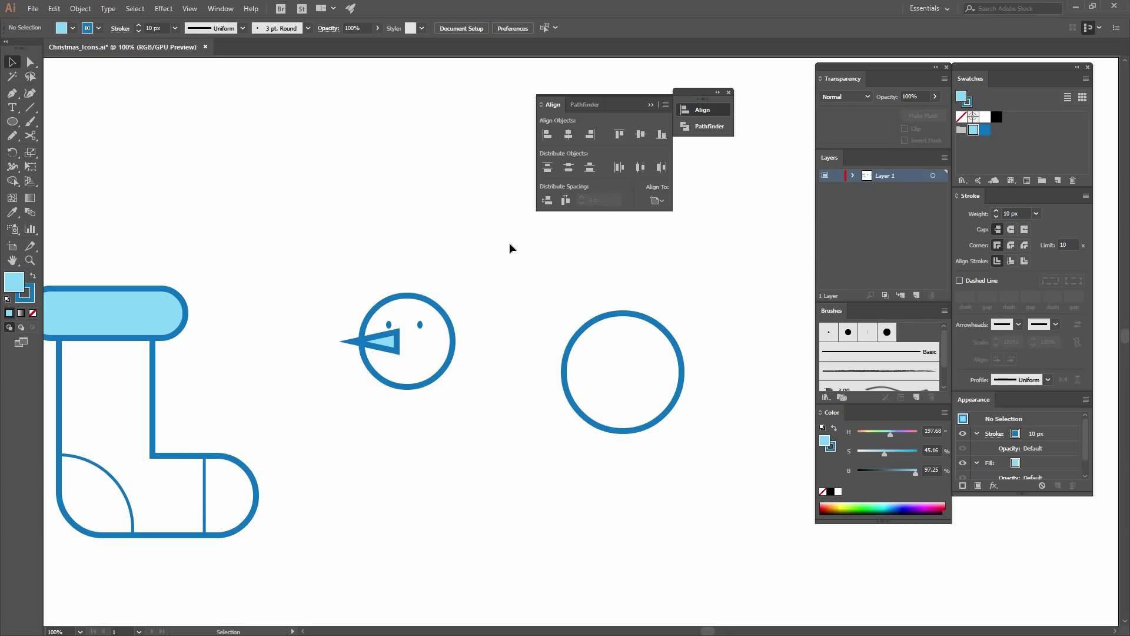
{"action": "left_click", "coordinate": [389, 324]}
{"action": "left_click", "coordinate": [420, 324], "text": "shift"}
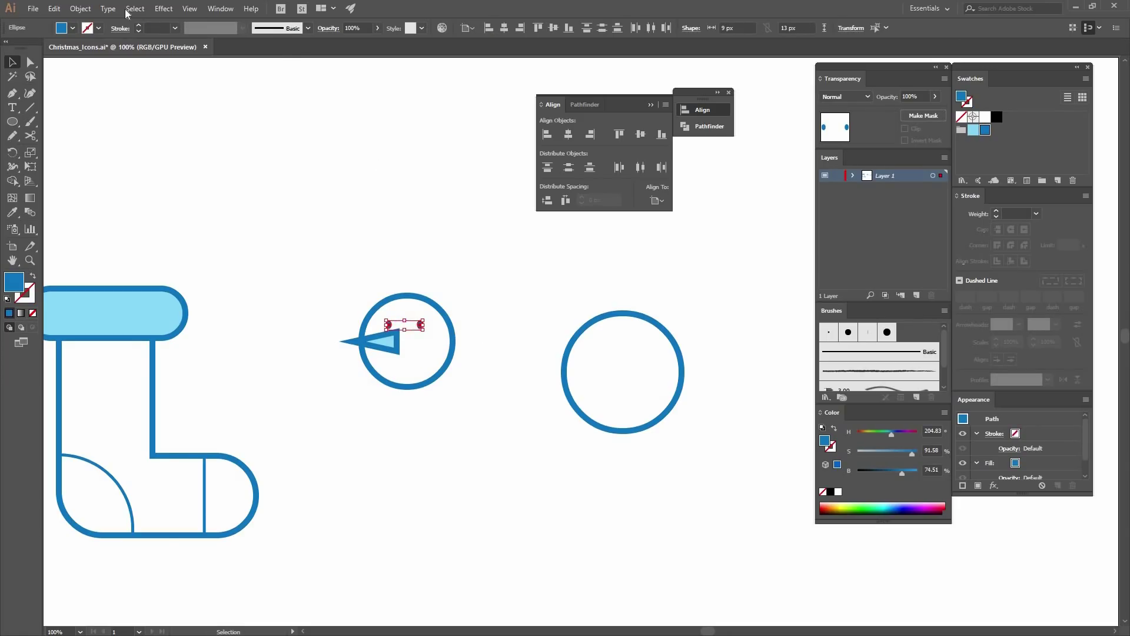
{"action": "key", "text": "Up"}
{"action": "key", "text": "Up"}
{"action": "key", "text": "Up"}
{"action": "left_click", "coordinate": [312, 187]}
Step: Draw a rectangle 162 px wide and 22 px high above the snowman's head as the hat brim
{"action": "left_click_drag", "start_coordinate": [16, 127], "coordinate": [75, 122]}
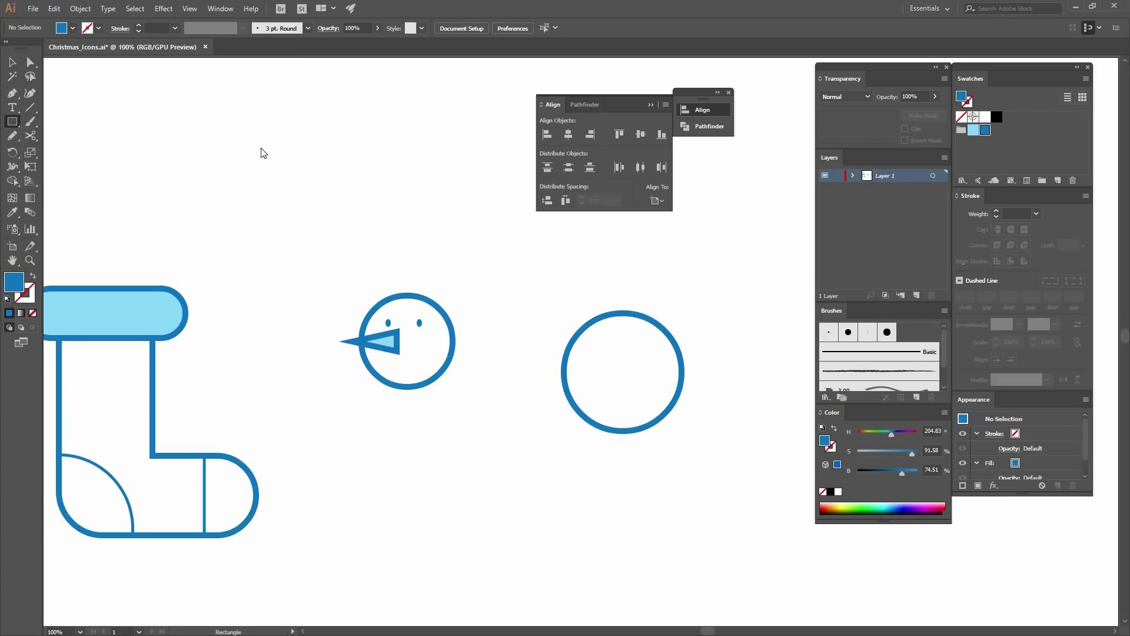
{"action": "left_click", "coordinate": [263, 151]}
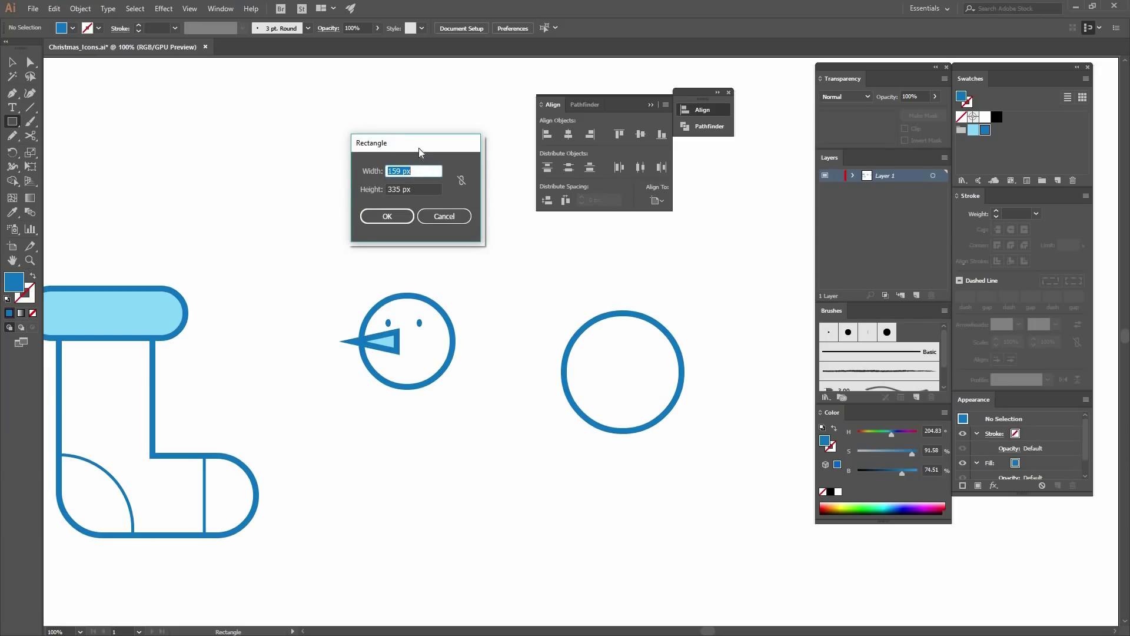
{"action": "type", "text": "162"}
{"action": "key", "text": "Tab"}
{"action": "type", "text": "22"}
{"action": "key", "text": "Return"}
Step: Copy the stocking leg's 10 px dark blue stroke and empty fill onto the brim rectangle with the Eyedropper, and deselect it
{"action": "key", "text": "i"}
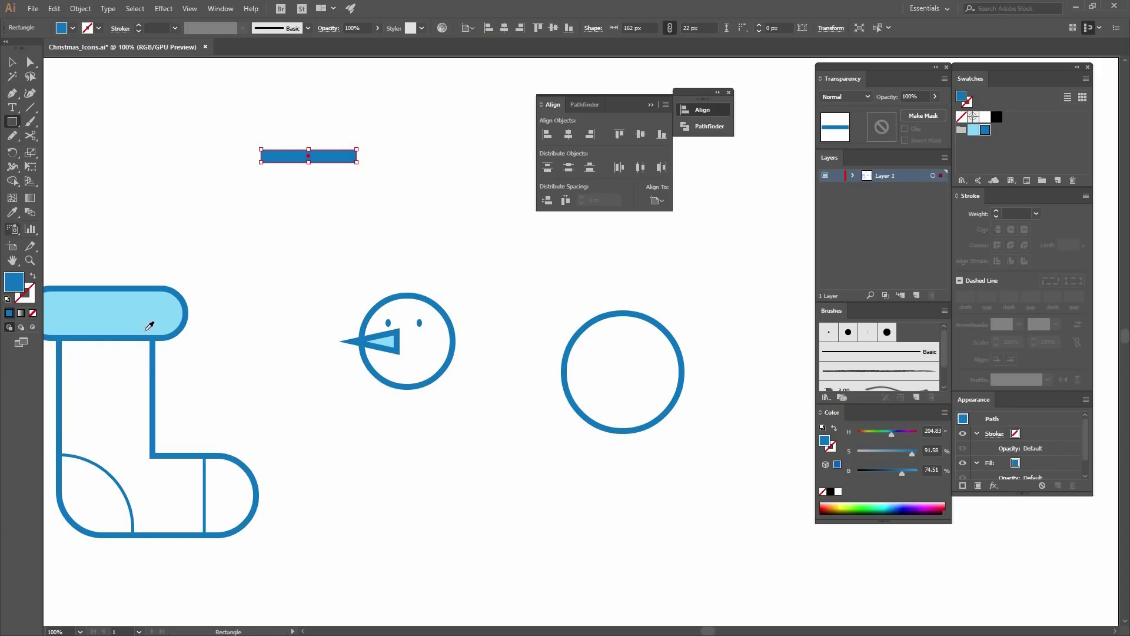
{"action": "left_click", "coordinate": [153, 377]}
{"action": "key", "text": "v"}
{"action": "left_click", "coordinate": [283, 246]}
Step: Draw a rectangle 112 px wide and 86 px high between the brim and the head as the hat's crown
{"action": "key", "text": "m"}
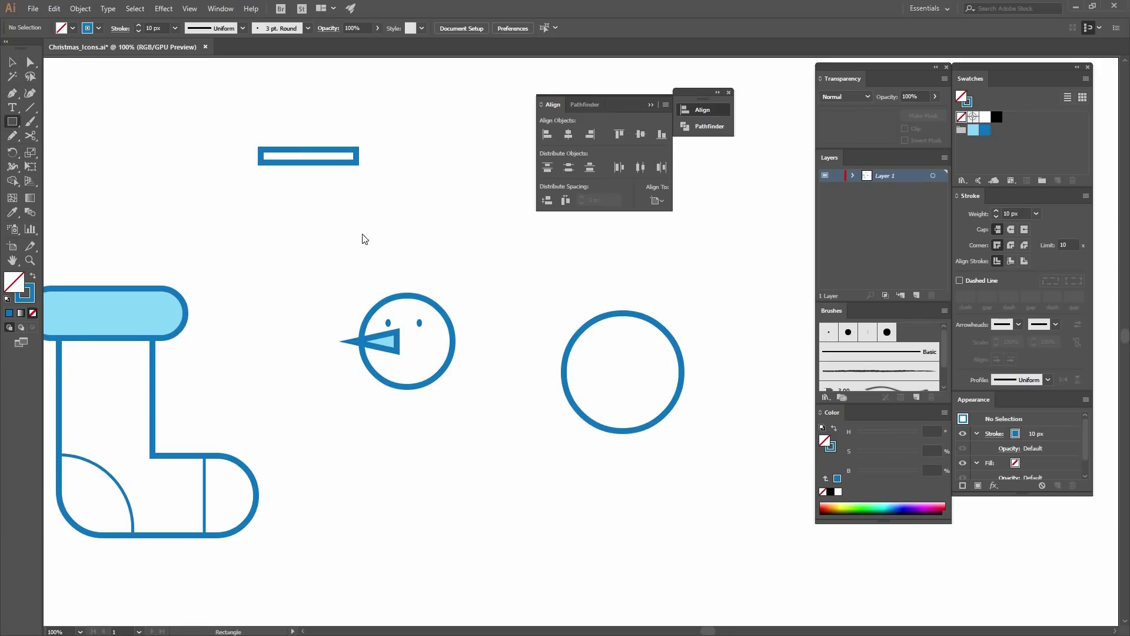
{"action": "left_click", "coordinate": [361, 237]}
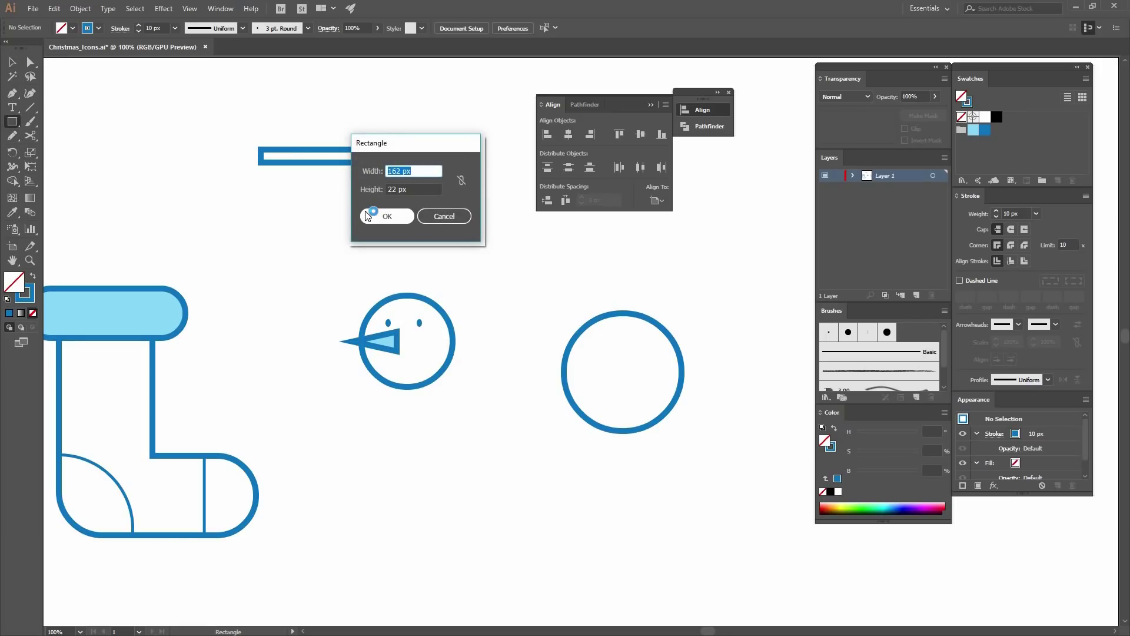
{"action": "type", "text": "112"}
{"action": "key", "text": "Tab"}
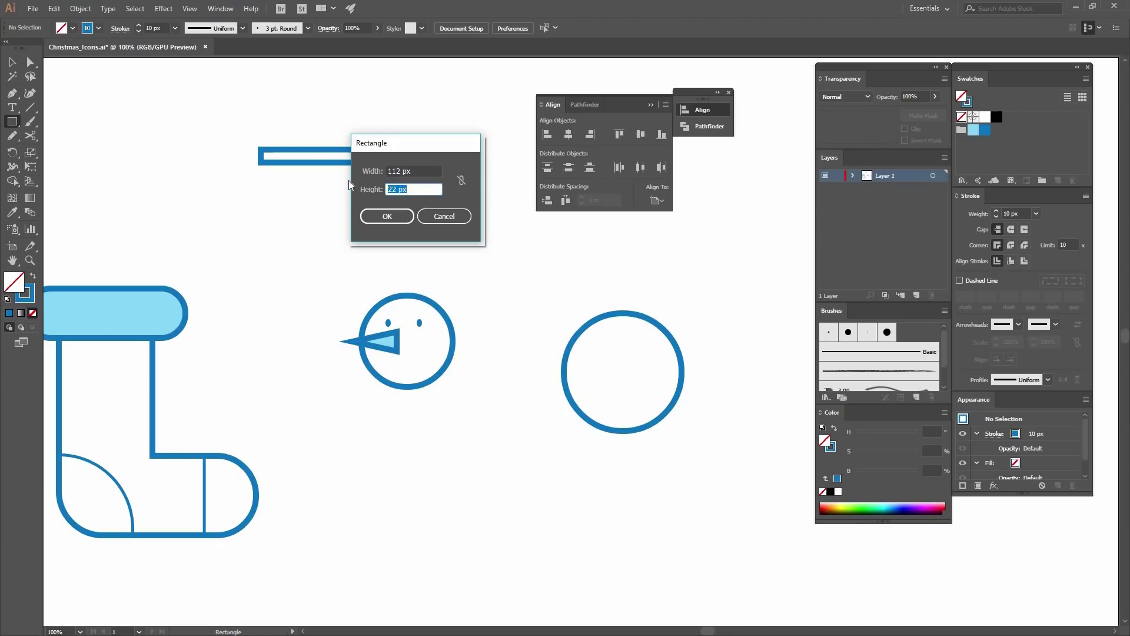
{"action": "type", "text": "86"}
{"action": "key", "text": "Return"}
Step: Place the crown rectangle centered above the brim and distribute them vertically with 0 px spacing, using the brim as the reference
{"action": "left_click", "coordinate": [11, 62]}
{"action": "left_click", "coordinate": [318, 162], "text": "shift"}
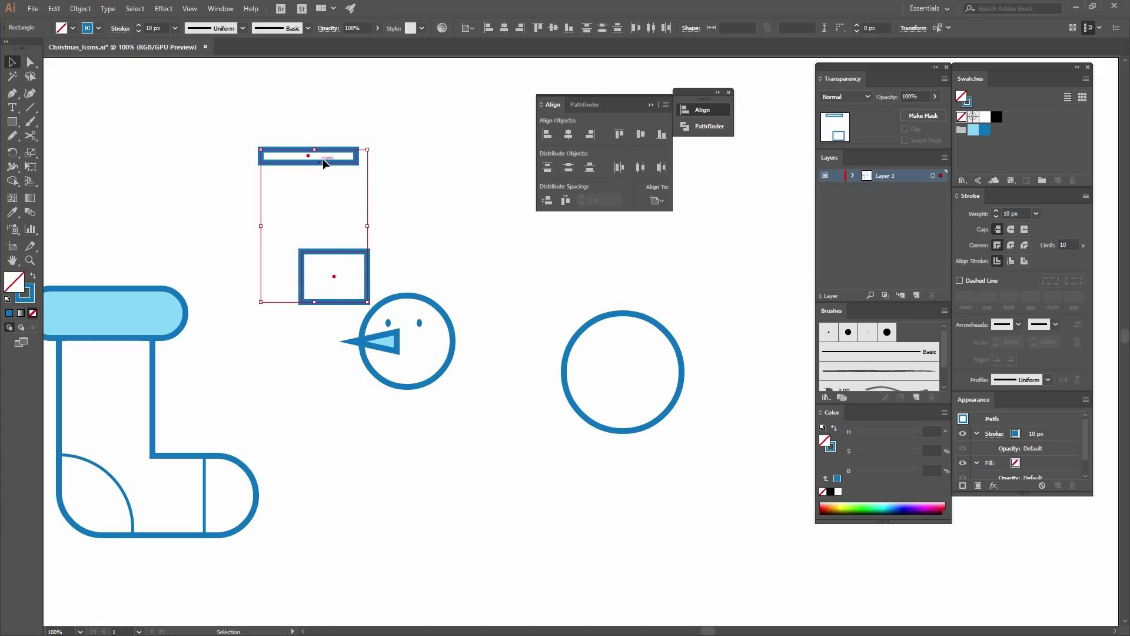
{"action": "left_click", "coordinate": [351, 253]}
{"action": "left_click_drag", "start_coordinate": [351, 252], "coordinate": [324, 83]}
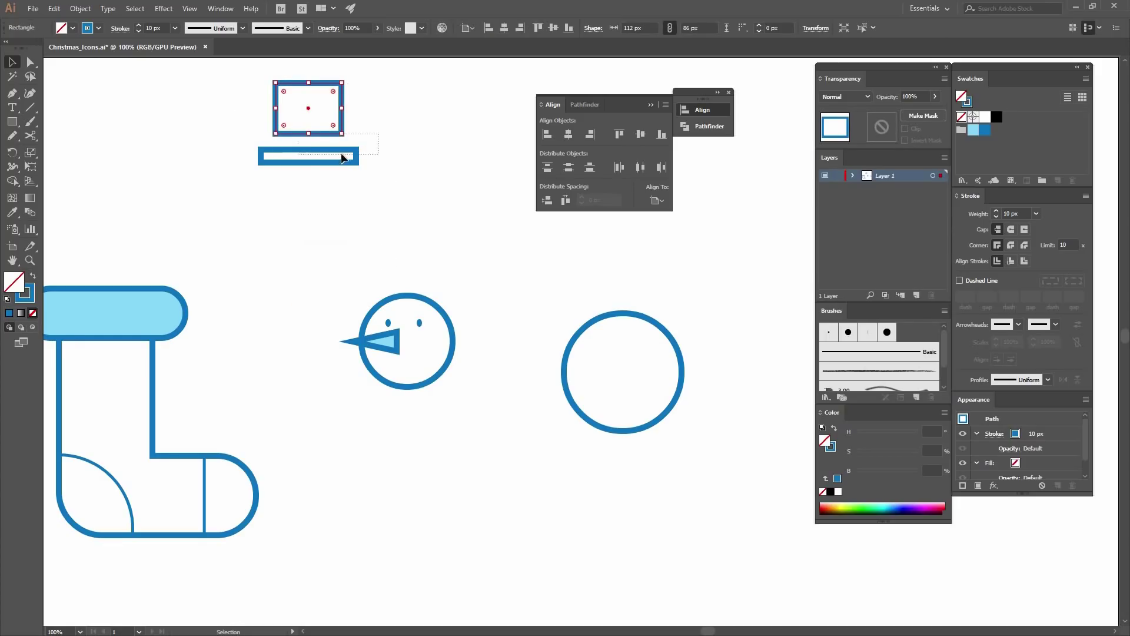
{"action": "left_click", "coordinate": [341, 154], "text": "shift"}
{"action": "left_click", "coordinate": [350, 157]}
{"action": "left_click", "coordinate": [548, 200]}
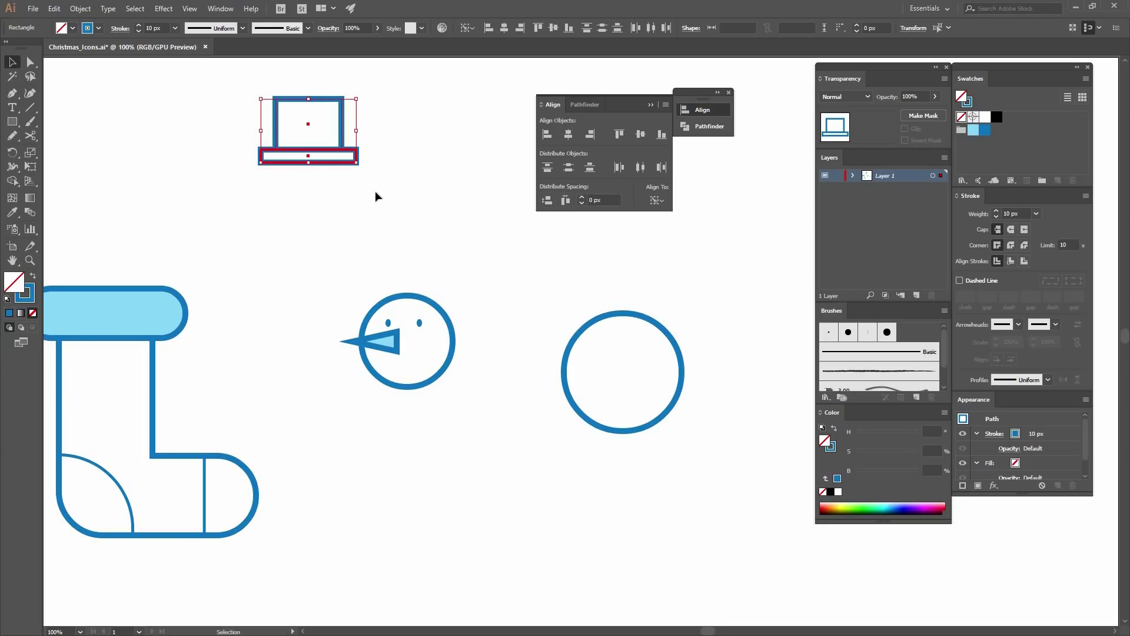
{"action": "left_click", "coordinate": [88, 98]}
Step: Draw a horizontal line across the middle of the hat's crown with the Pen tool and set its stroke weight to 5 px
{"action": "key", "text": "p"}
{"action": "left_click", "coordinate": [275, 125]}
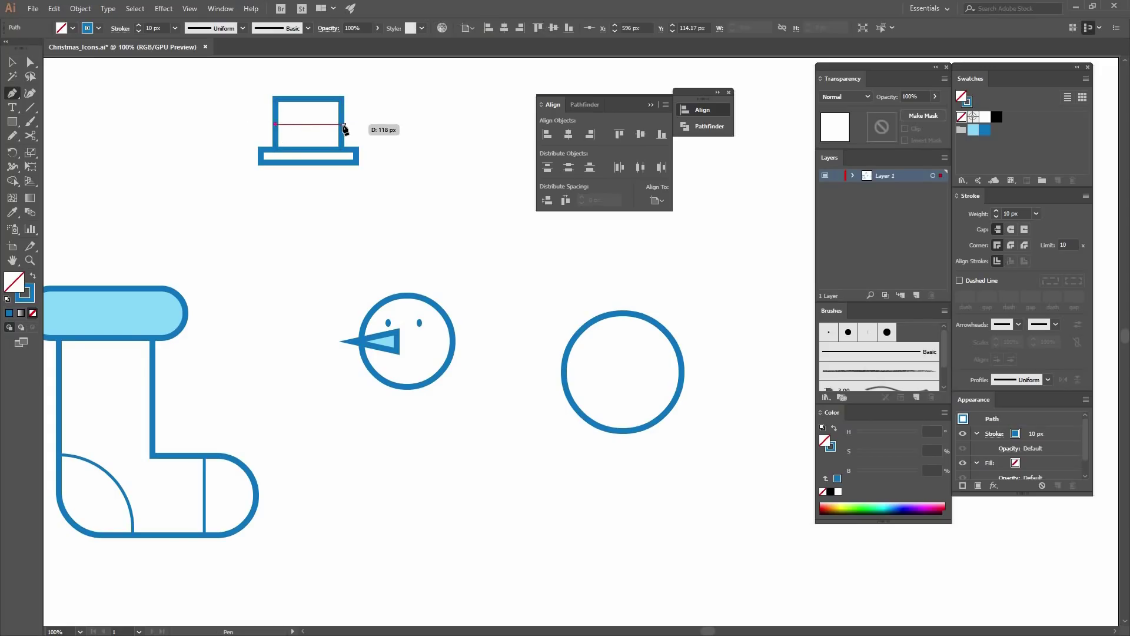
{"action": "left_click", "coordinate": [341, 124]}
{"action": "key", "text": "v"}
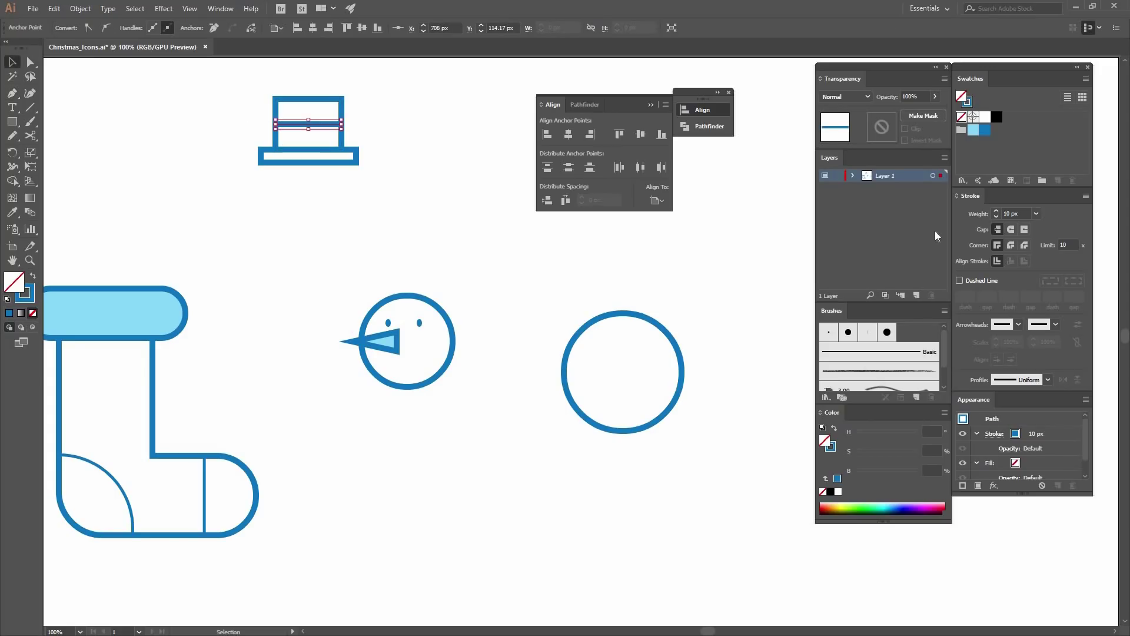
{"action": "left_click", "coordinate": [1036, 213]}
{"action": "left_click", "coordinate": [1051, 278]}
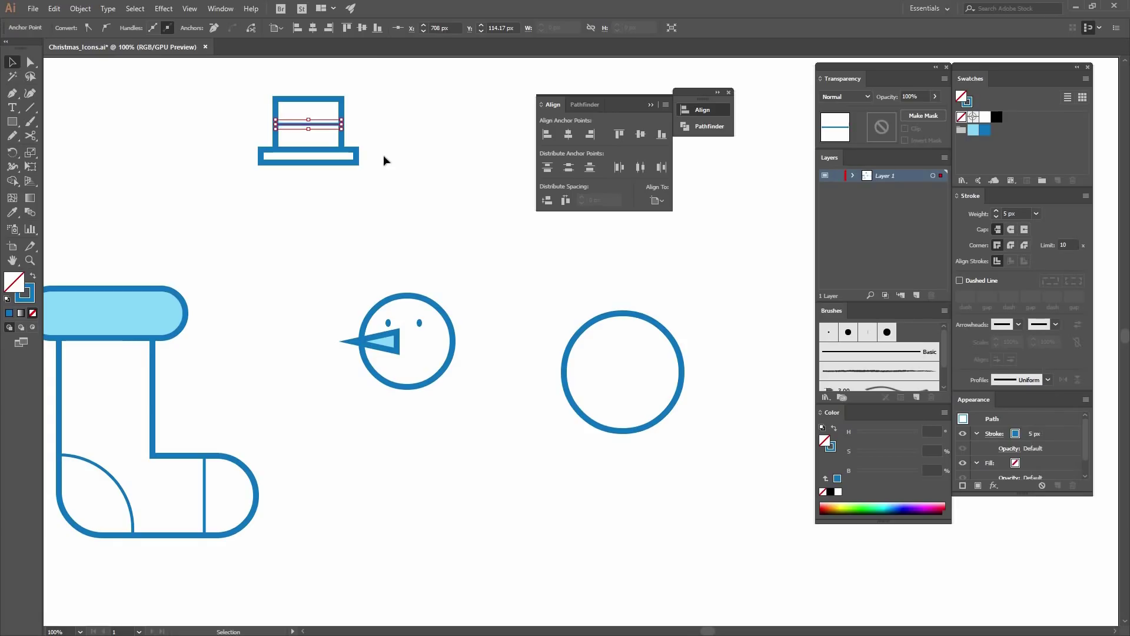
{"action": "left_click", "coordinate": [386, 162]}
Step: Move the whole hat onto the top of the snowman's head and center it horizontally on the head circle
{"action": "left_click_drag", "start_coordinate": [248, 106], "coordinate": [390, 173]}
{"action": "left_click_drag", "start_coordinate": [325, 156], "coordinate": [322, 154]}
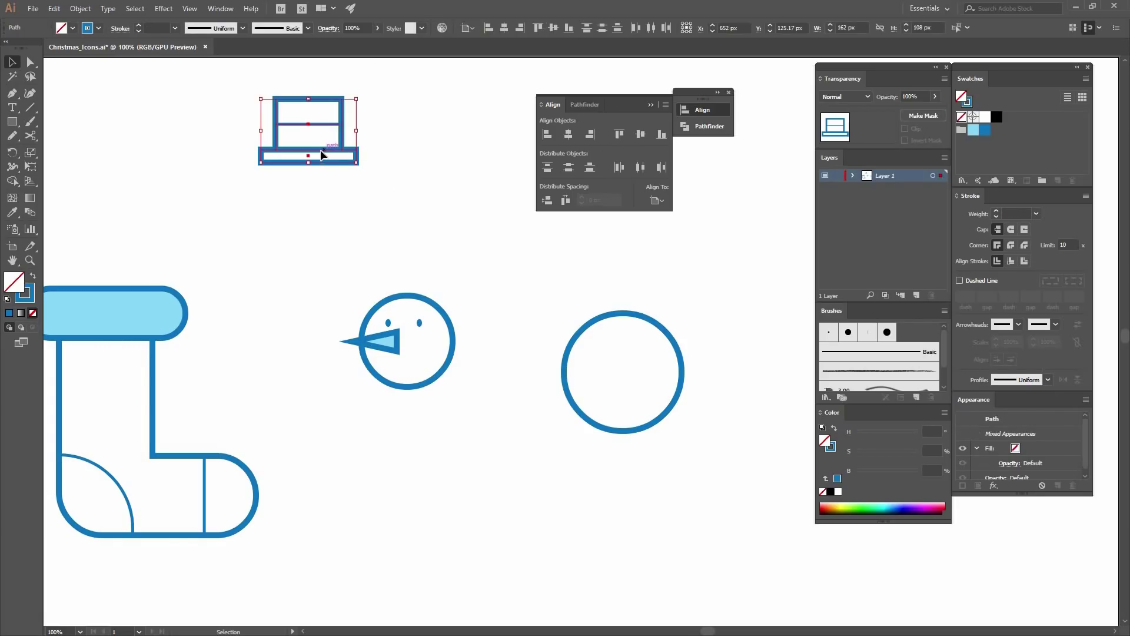
{"action": "left_click_drag", "start_coordinate": [419, 284], "coordinate": [423, 295]}
{"action": "left_click", "coordinate": [443, 315], "text": "shift"}
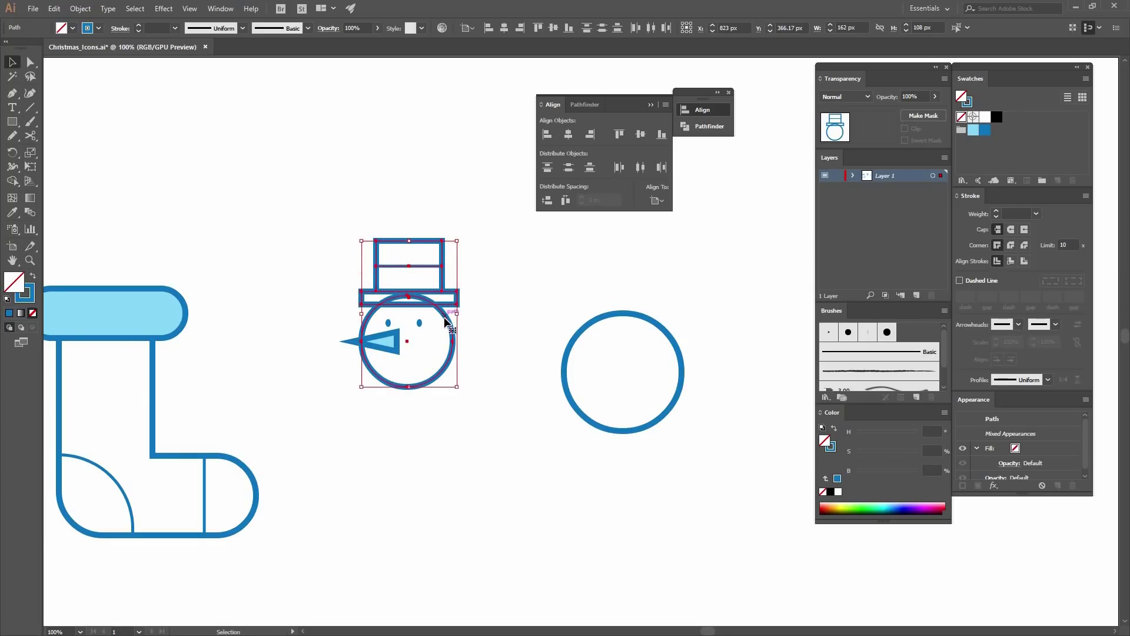
{"action": "left_click", "coordinate": [471, 287]}
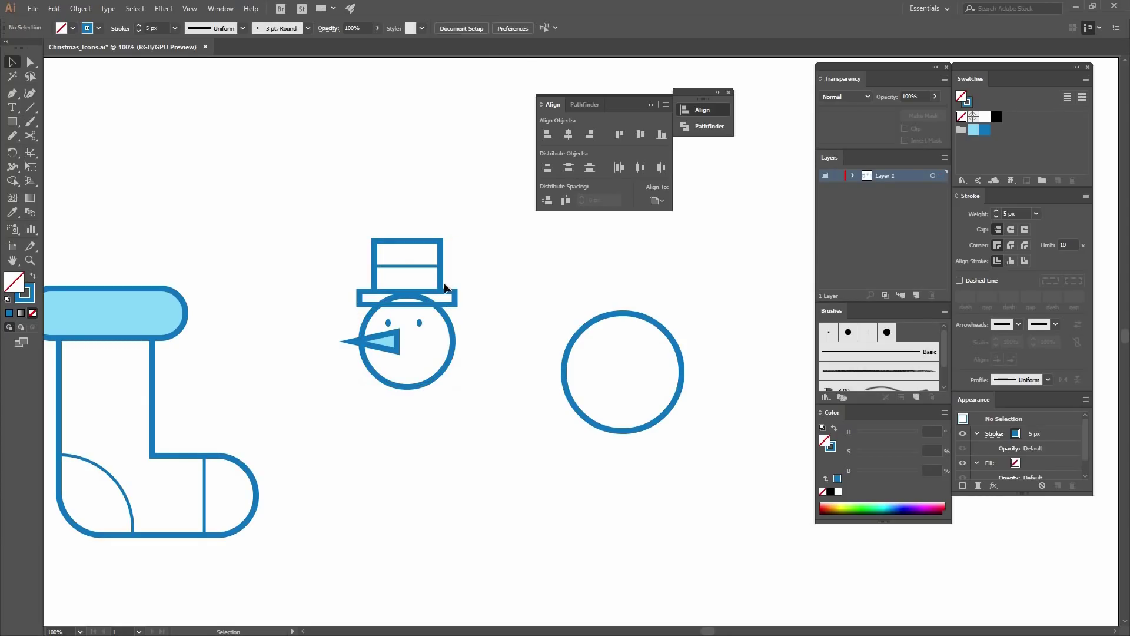
Step: Copy the stocking cuff's light blue fill and dark blue stroke onto the hat's crown and brim with the Eyedropper
{"action": "left_click", "coordinate": [436, 278]}
{"action": "left_click", "coordinate": [12, 212]}
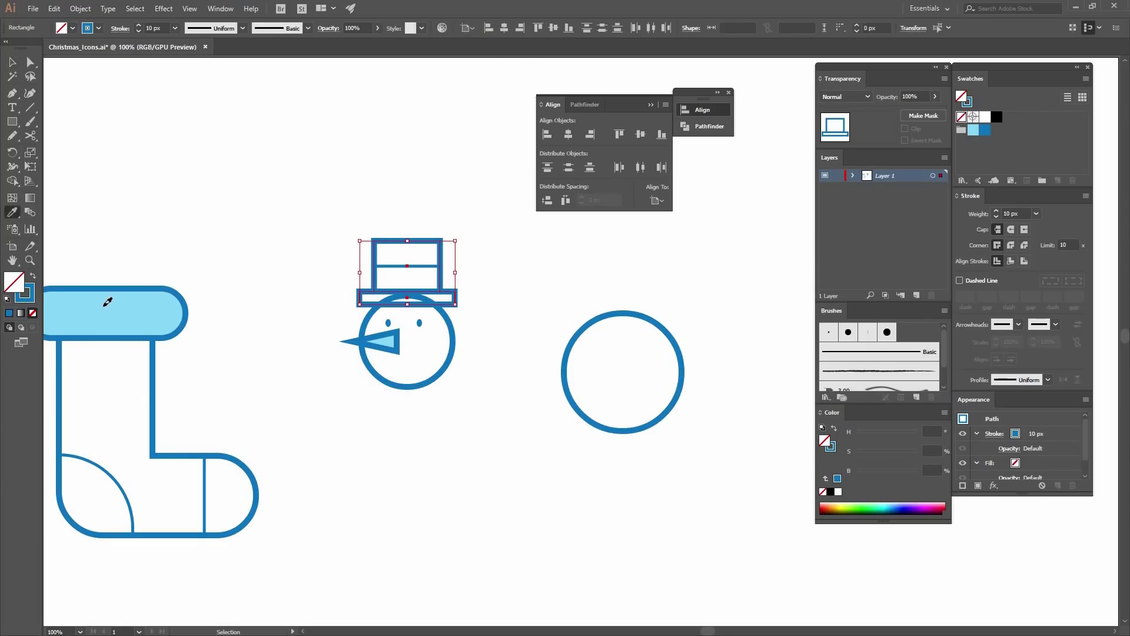
{"action": "left_click", "coordinate": [106, 300]}
{"action": "key", "text": "v"}
{"action": "left_click", "coordinate": [433, 231]}
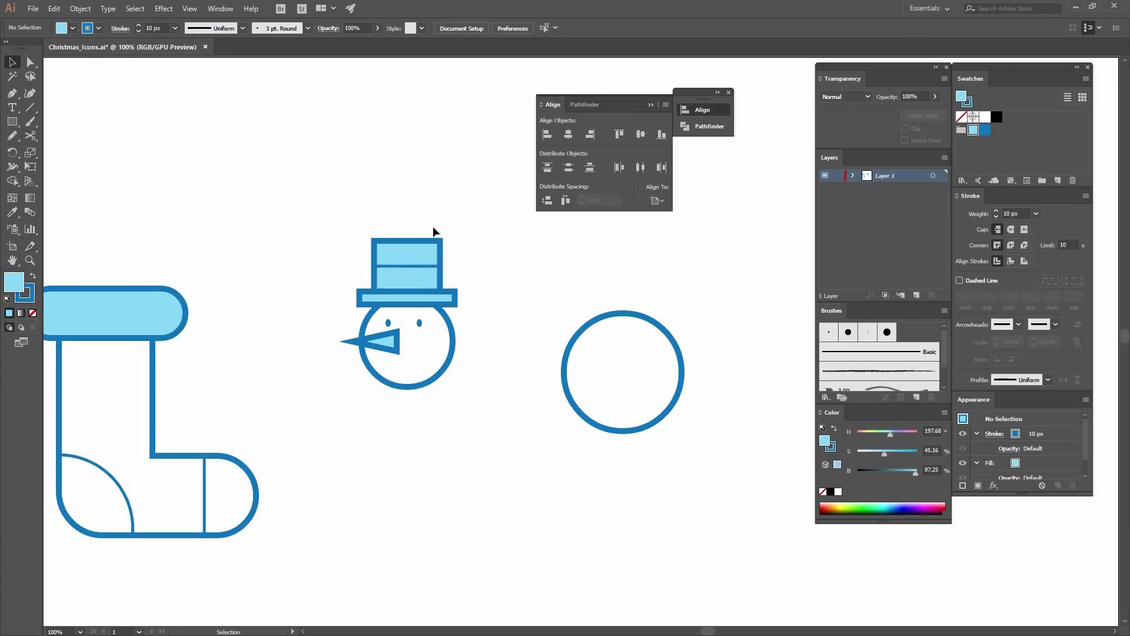
Step: Adjust the hat's height so its brim sits slightly lower on the head
{"action": "left_click", "coordinate": [449, 301]}
{"action": "left_click_drag", "start_coordinate": [448, 301], "coordinate": [453, 310]}
{"action": "key", "text": "ctrl+z"}
{"action": "key", "text": "Up"}
{"action": "key", "text": "Up"}
Step: Move the 200 px circle under the head so it overlaps the chin, and align both circles by their horizontal centers
{"action": "left_click", "coordinate": [504, 348]}
{"action": "left_click_drag", "start_coordinate": [514, 359], "coordinate": [571, 302]}
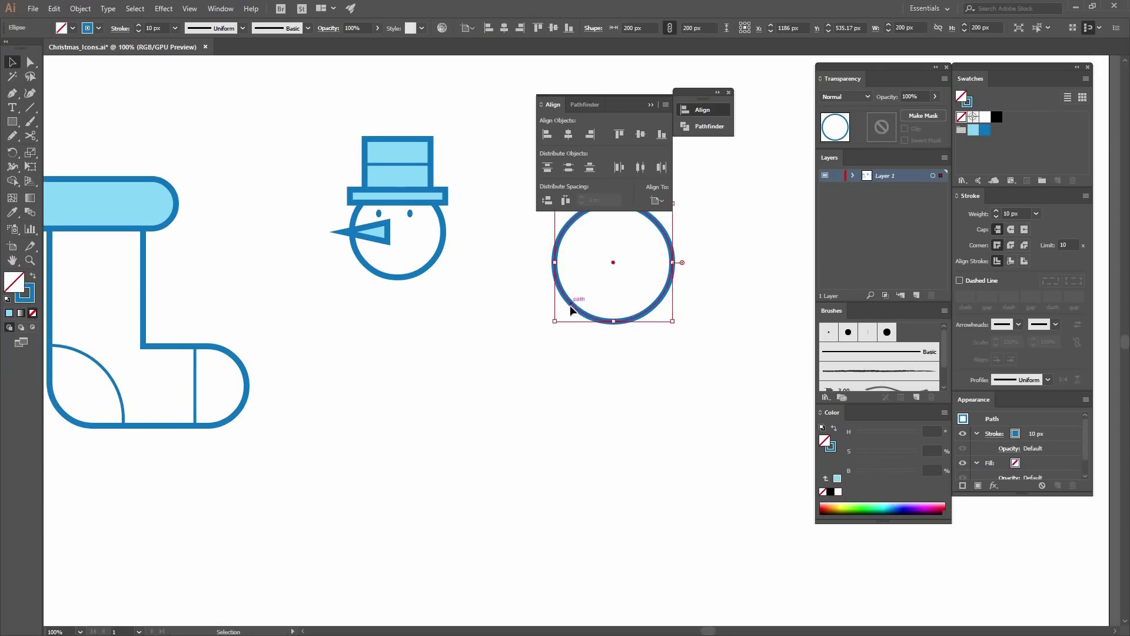
{"action": "left_click_drag", "start_coordinate": [621, 200], "coordinate": [417, 259]}
{"action": "left_click", "coordinate": [440, 247], "text": "shift"}
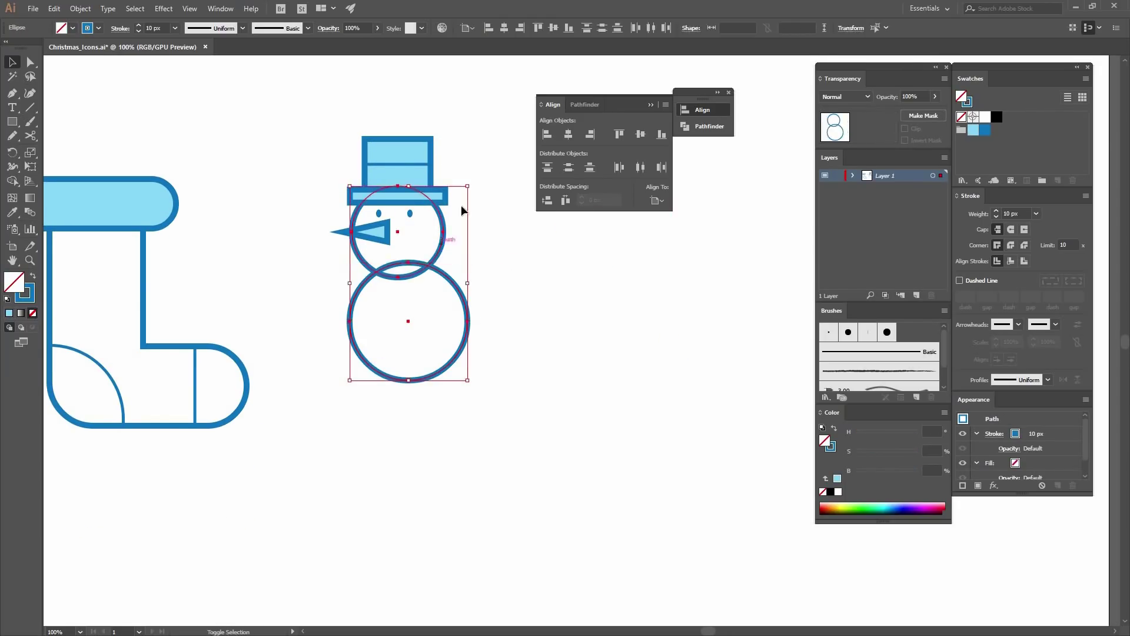
{"action": "left_click", "coordinate": [504, 28]}
{"action": "left_click", "coordinate": [481, 298]}
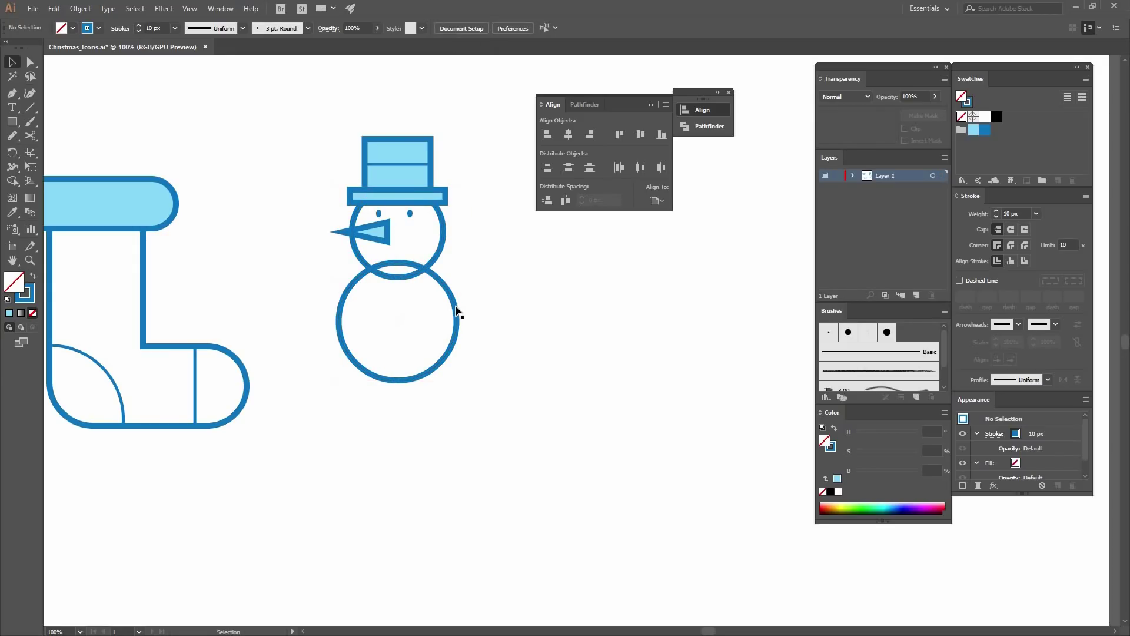
Step: Cut the body circle with the Scissors tool where it crosses the head and delete the arc inside the head
{"action": "left_click", "coordinate": [454, 305]}
{"action": "left_click", "coordinate": [449, 255]}
{"action": "left_click", "coordinate": [429, 264]}
{"action": "left_click", "coordinate": [434, 274]}
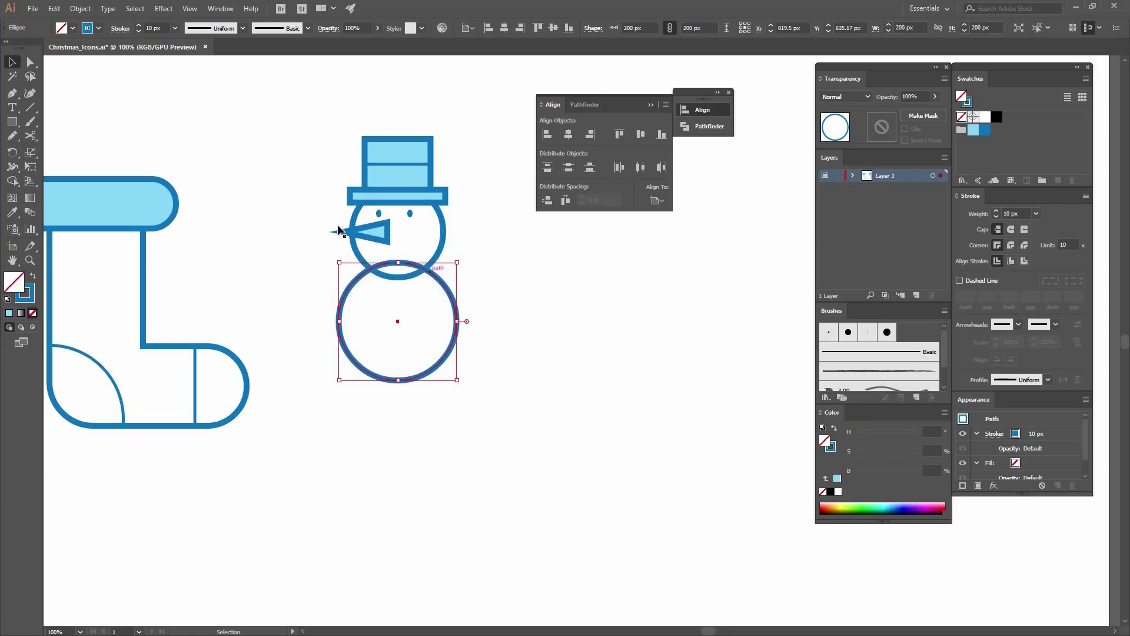
{"action": "left_click", "coordinate": [30, 136]}
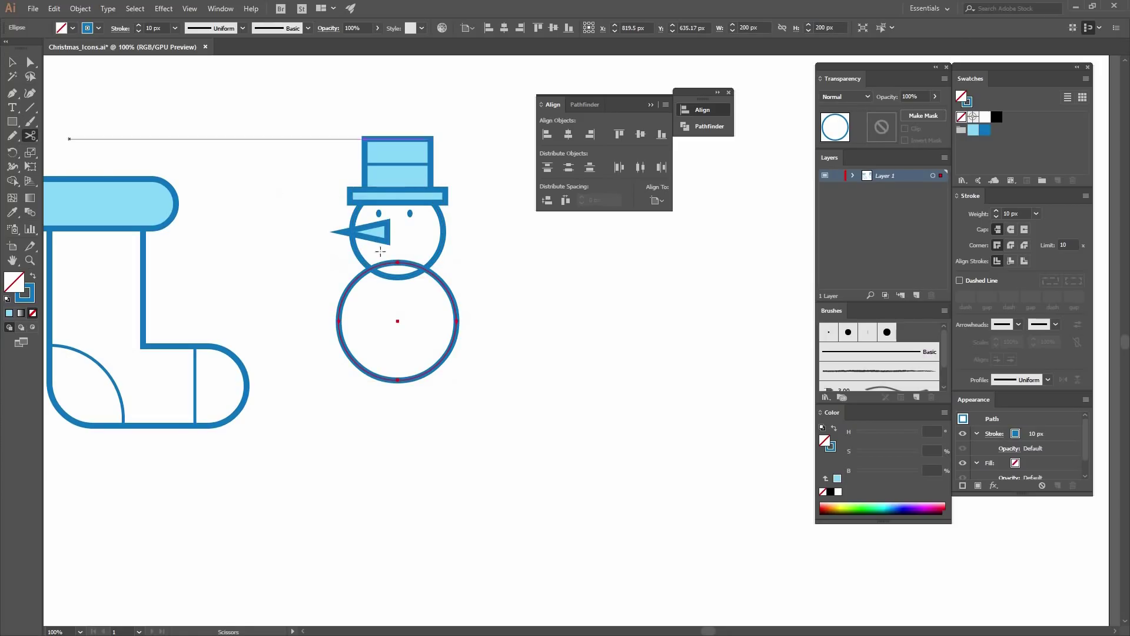
{"action": "left_click", "coordinate": [426, 267]}
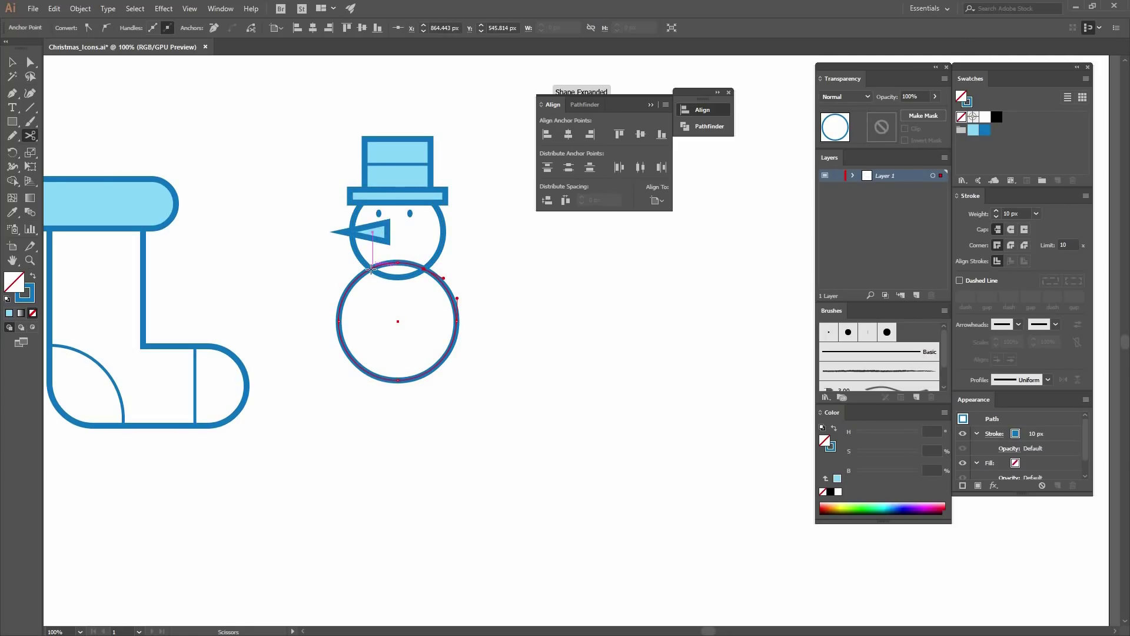
{"action": "key", "text": "v"}
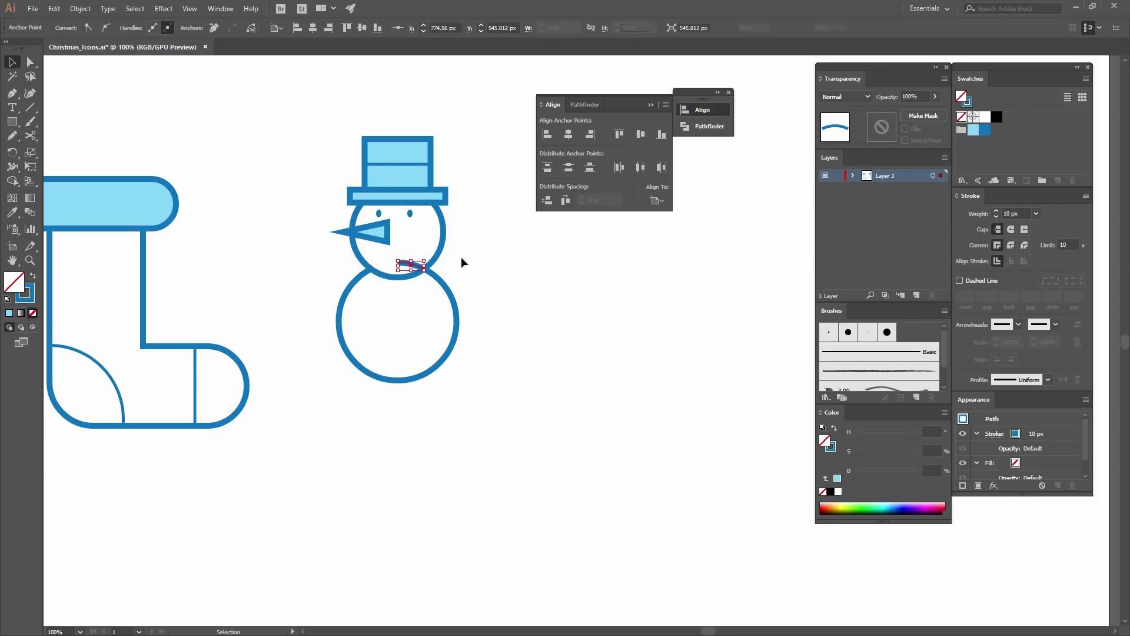
{"action": "left_click", "coordinate": [470, 261]}
Step: Group all the snowman's parts, including the hat, face and body
{"action": "left_click_drag", "start_coordinate": [506, 362], "coordinate": [226, 87]}
{"action": "left_click", "coordinate": [80, 9]}
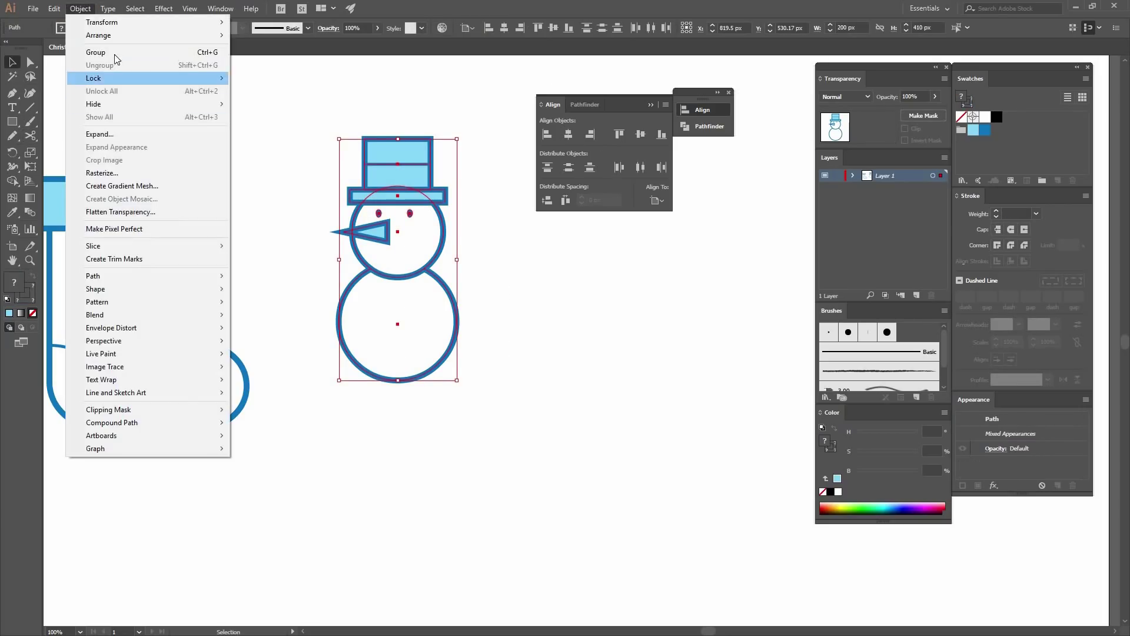
{"action": "left_click", "coordinate": [95, 52]}
{"action": "left_click", "coordinate": [465, 225]}
Step: Move the grouped snowman 18 px left and 50 px down, closer to the stocking
{"action": "key", "text": "ctrl+minus"}
{"action": "key", "text": "ctrl+minus"}
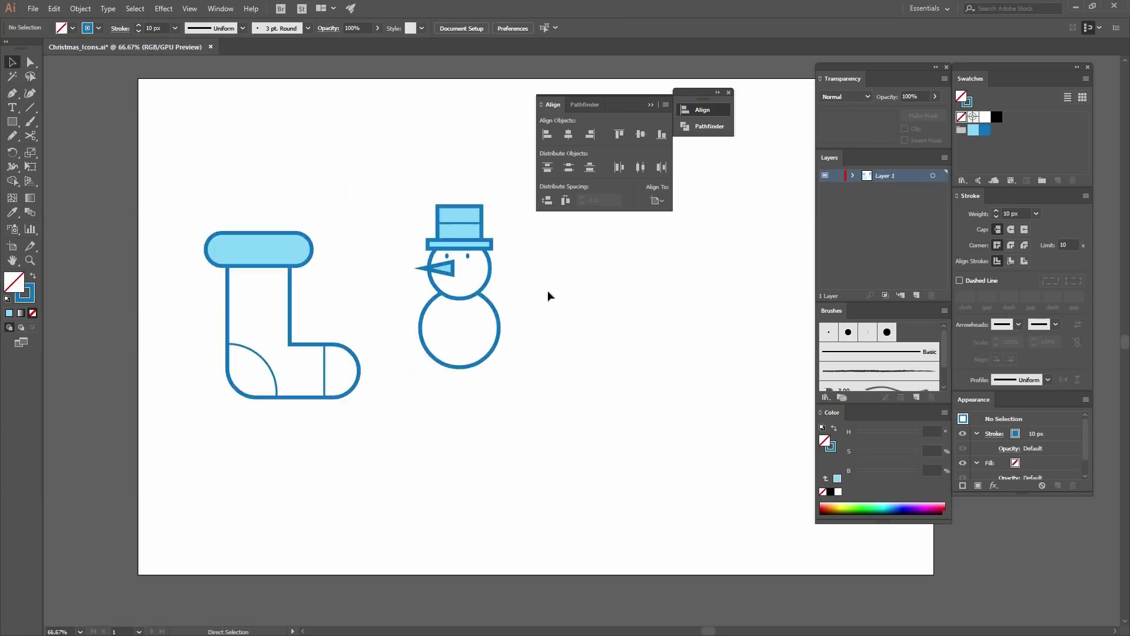
{"action": "left_click_drag", "start_coordinate": [477, 293], "coordinate": [266, 311]}
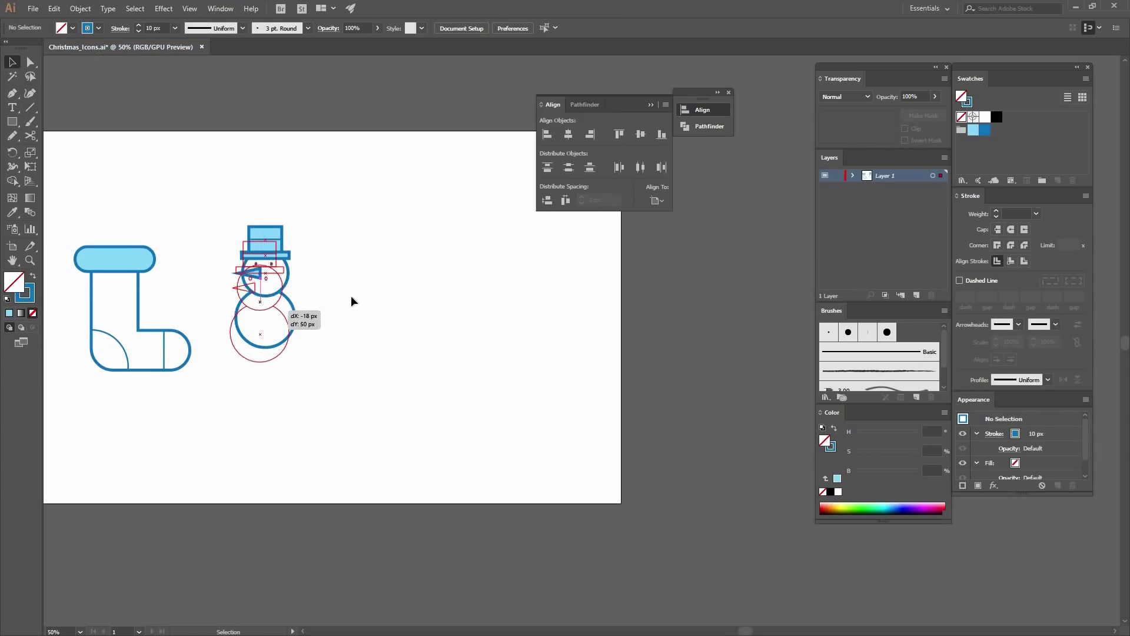
{"action": "left_click", "coordinate": [379, 279]}
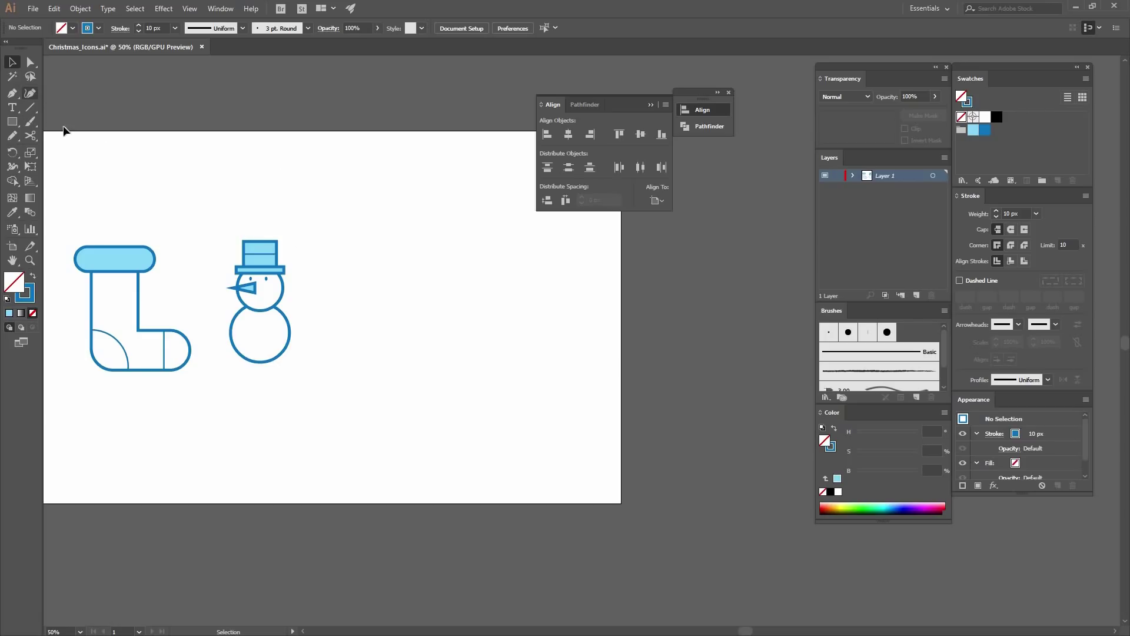
Step: Draw a circle 210 px in diameter on the empty artboard area beside the snowman
{"action": "left_click", "coordinate": [12, 121]}
{"action": "left_click", "coordinate": [83, 151]}
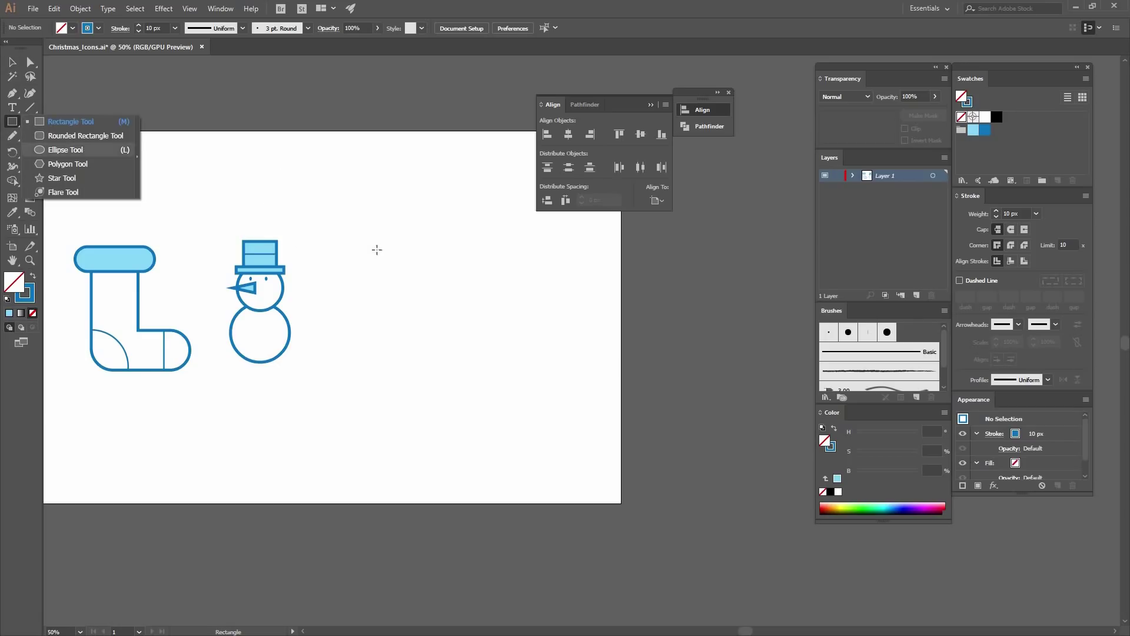
{"action": "left_click", "coordinate": [406, 250]}
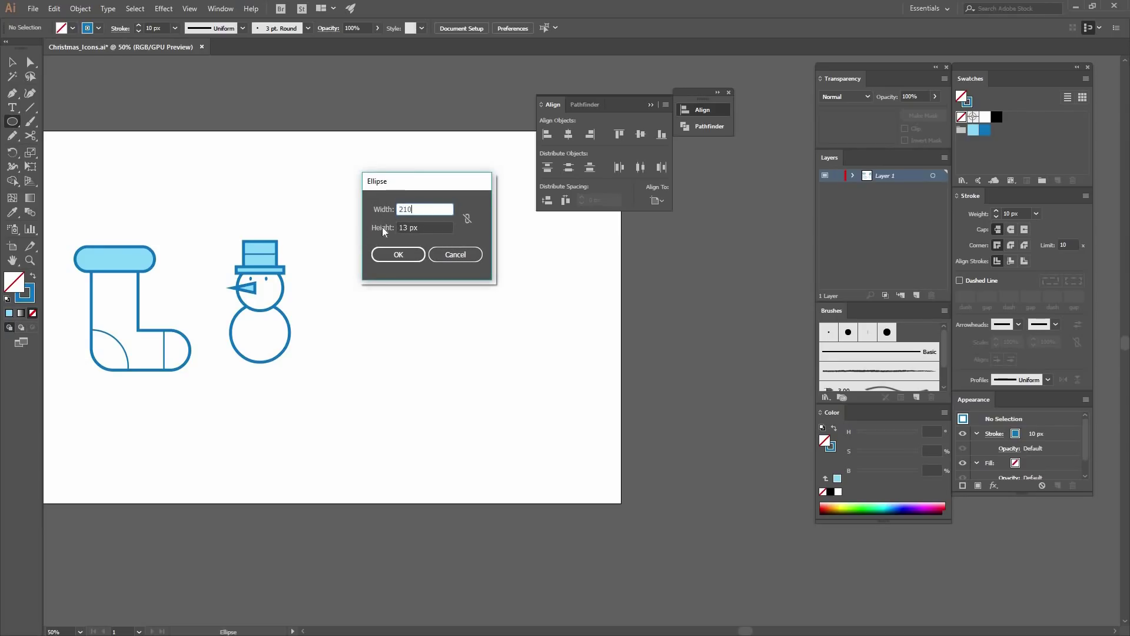
{"action": "type", "text": "210"}
{"action": "key", "text": "Tab"}
{"action": "type", "text": "24"}
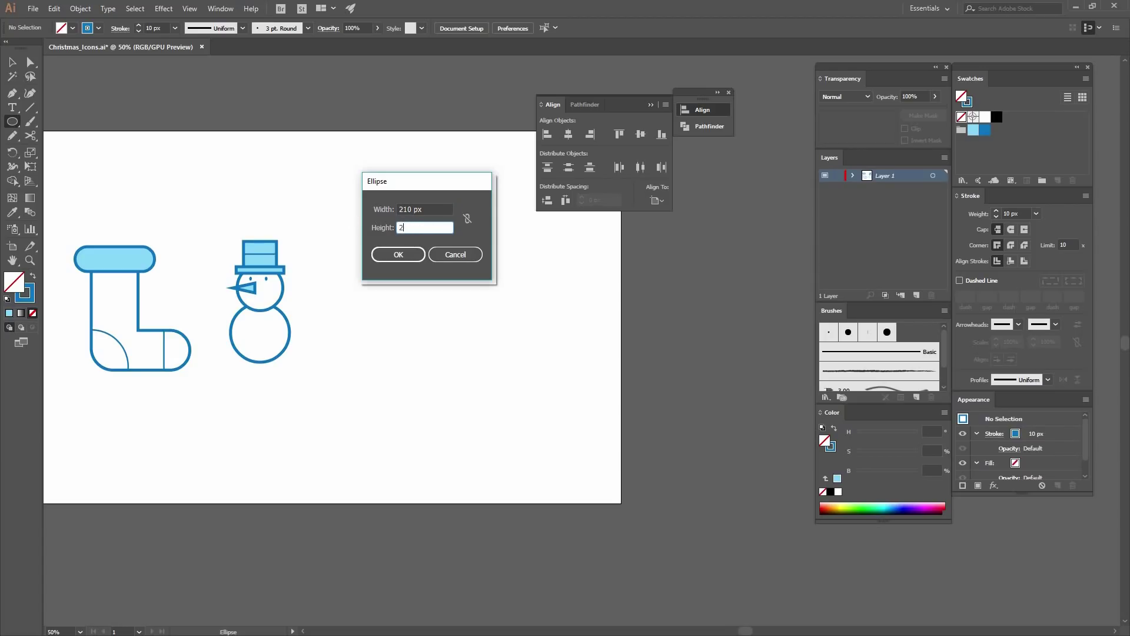
{"action": "left_click", "coordinate": [410, 254]}
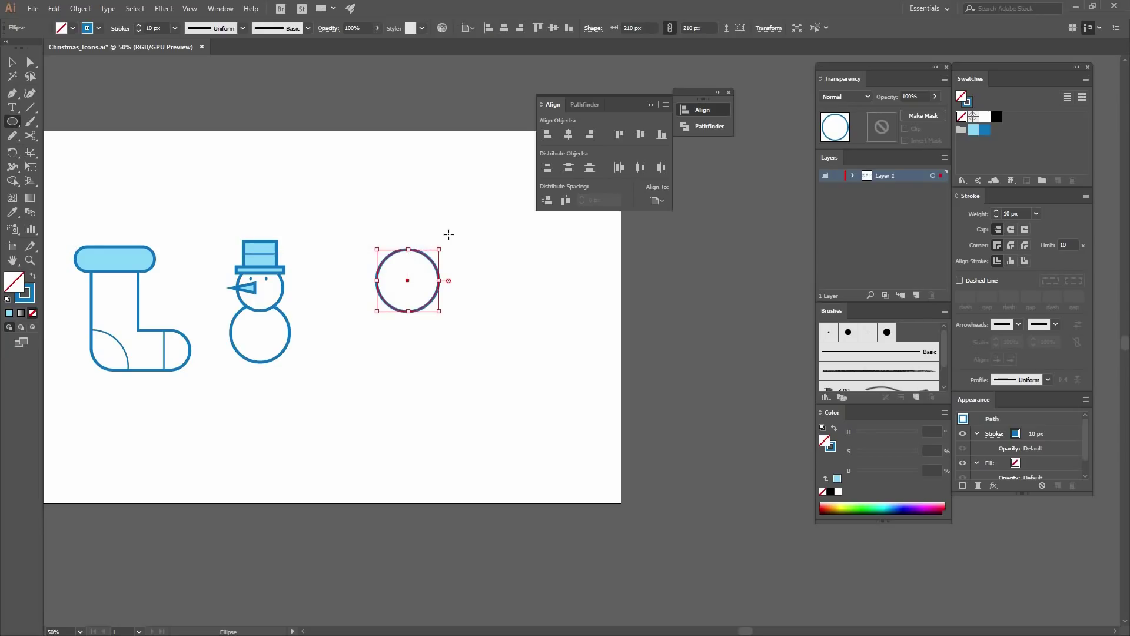
Step: Draw a circle 88 px in diameter at the upper right of the 210 px circle
{"action": "left_click", "coordinate": [449, 235]}
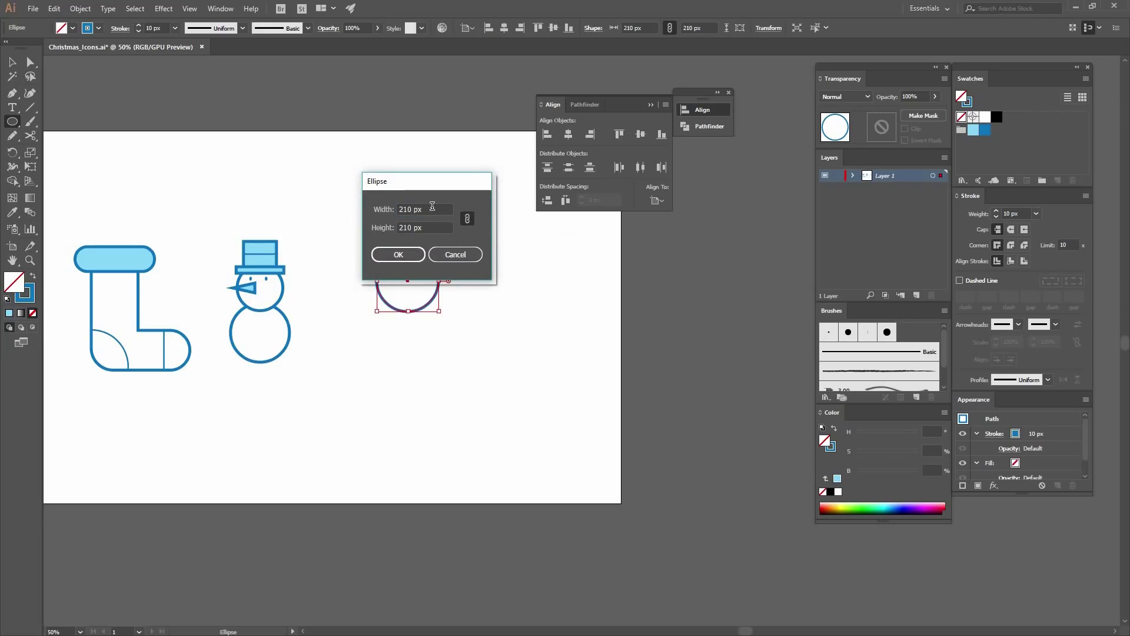
{"action": "type", "text": "88"}
{"action": "key", "text": "Return"}
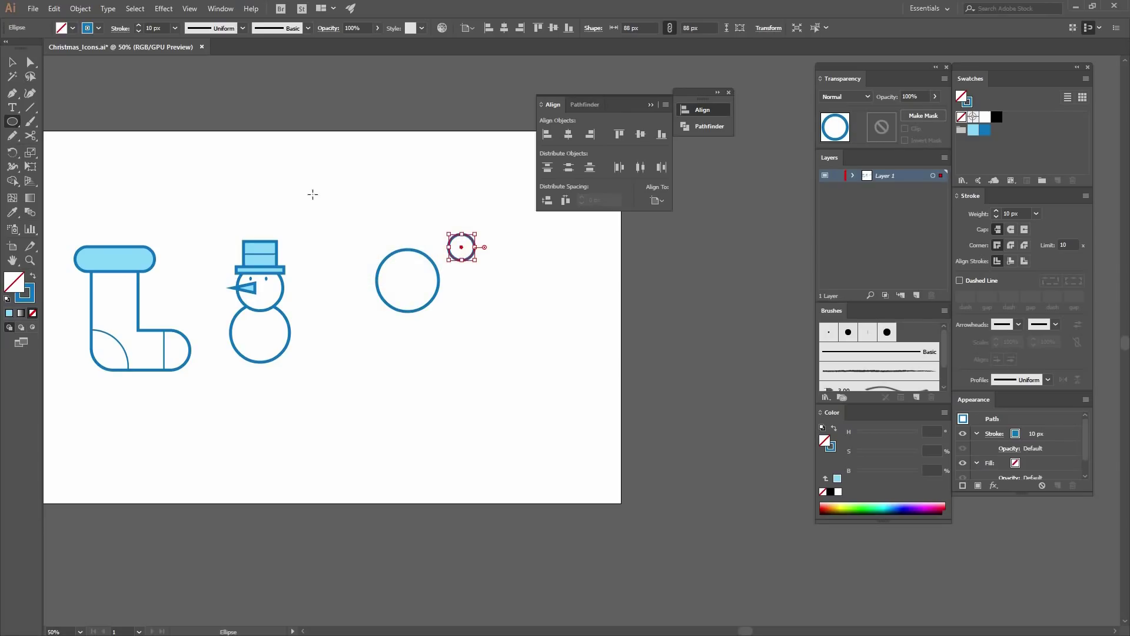
Step: Draw a rectangle 239 px wide and 93 px high above the large circle
{"action": "left_click", "coordinate": [13, 124]}
{"action": "left_click", "coordinate": [53, 122]}
{"action": "left_click", "coordinate": [389, 232]}
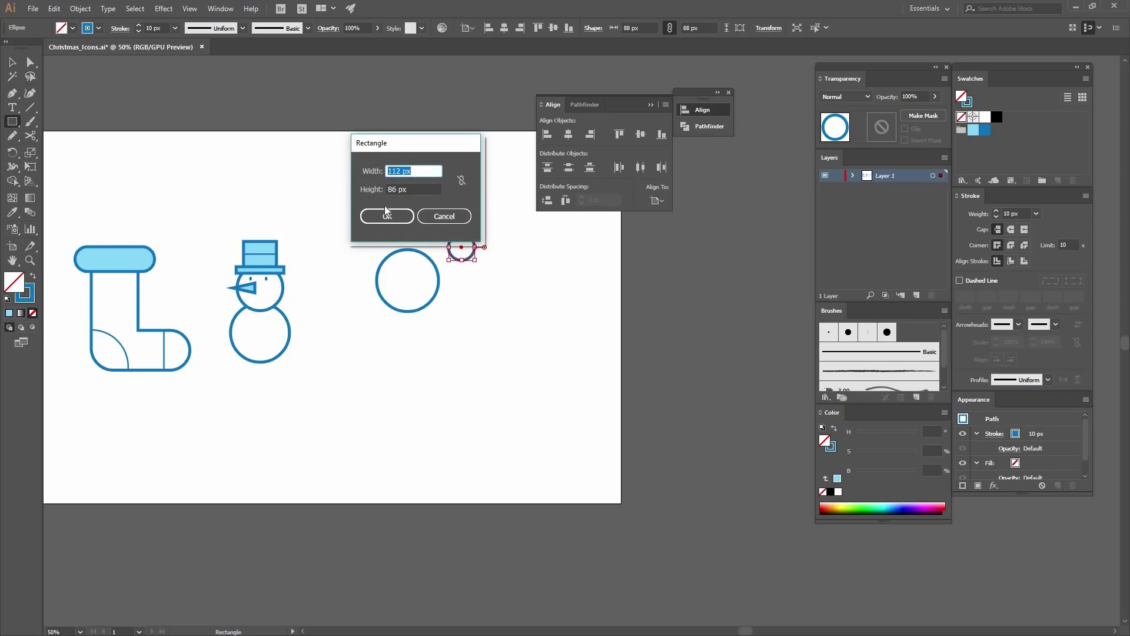
{"action": "type", "text": "239"}
{"action": "key", "text": "Tab"}
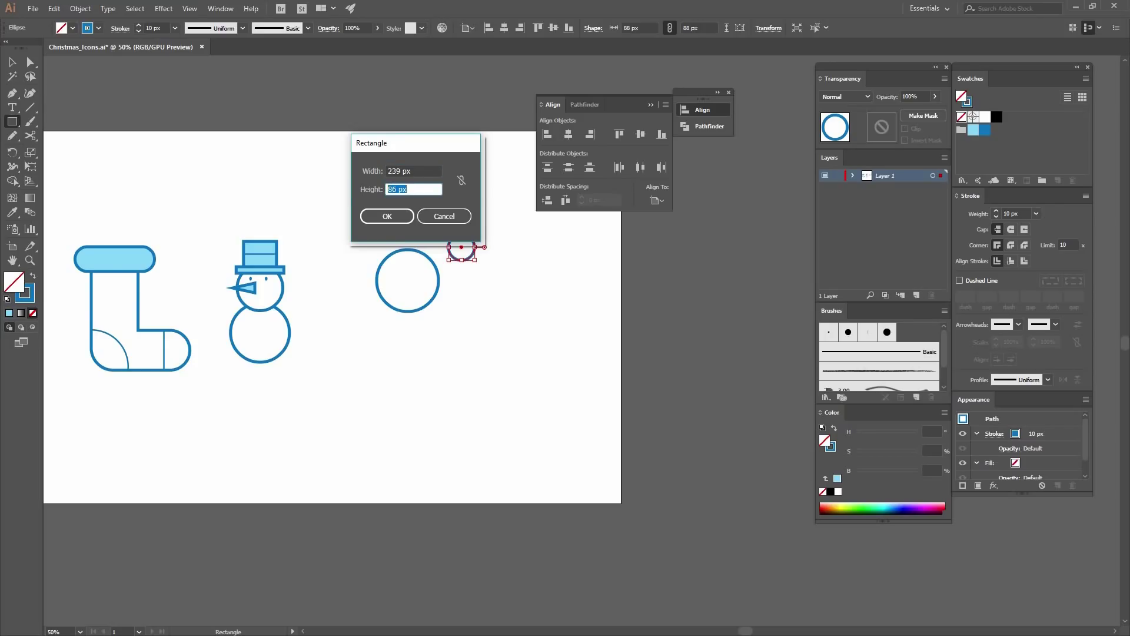
{"action": "type", "text": "93"}
{"action": "key", "text": "Return"}
Step: Round the rectangle's corners fully into a pill shape and move it below the large circle
{"action": "left_click", "coordinate": [11, 61]}
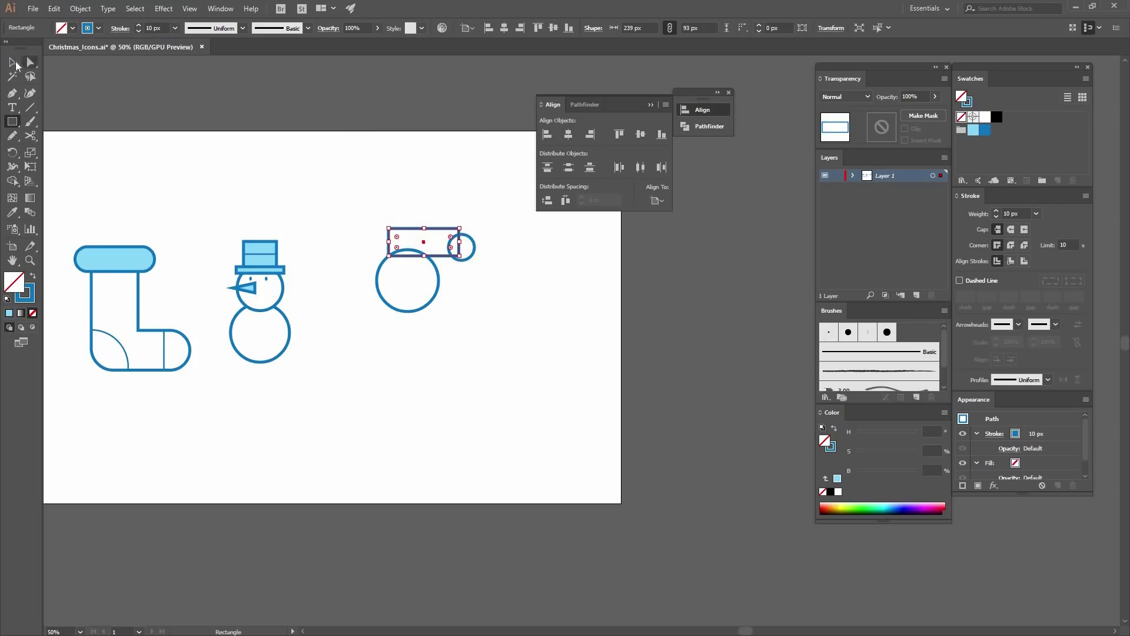
{"action": "key", "text": "a"}
{"action": "left_click_drag", "start_coordinate": [451, 248], "coordinate": [388, 367]}
{"action": "key", "text": "v"}
{"action": "left_click", "coordinate": [439, 225]}
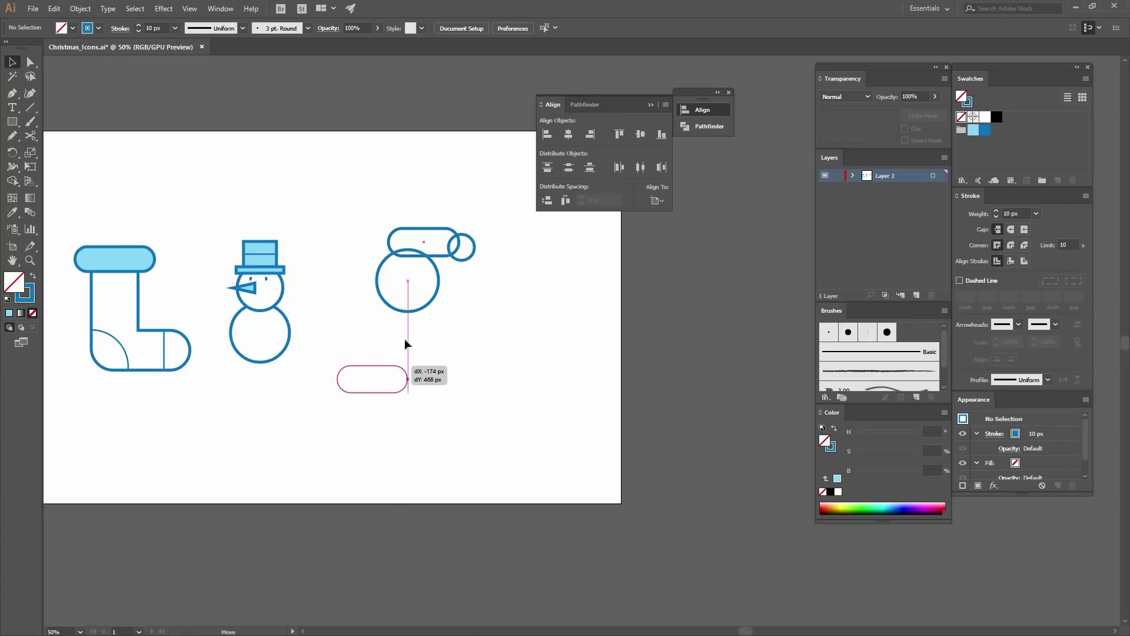
Step: Copy the stocking cuff's light blue fill and dark blue stroke to the pill and move it closer under the large circle
{"action": "left_click", "coordinate": [12, 212]}
{"action": "left_click", "coordinate": [110, 255]}
{"action": "key", "text": "v"}
{"action": "left_click_drag", "start_coordinate": [382, 376], "coordinate": [404, 345]}
Step: Line up the large circle with the pill's left edge and place the small circle against the large circle's lower right
{"action": "left_click_drag", "start_coordinate": [438, 288], "coordinate": [421, 294]}
{"action": "left_click", "coordinate": [478, 253]}
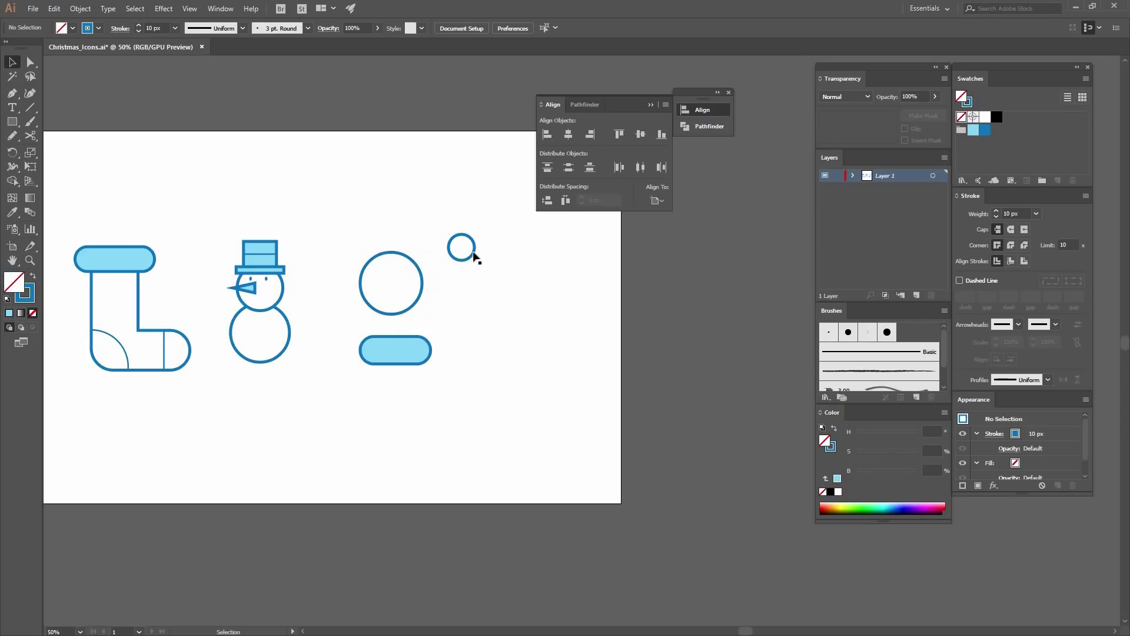
{"action": "left_click_drag", "start_coordinate": [473, 249], "coordinate": [445, 311]}
{"action": "left_click", "coordinate": [445, 266]}
Step: Stretch the large circle's bottom anchor point down into the light blue cuff to form the mitten body
{"action": "key", "text": "ctrl+equal"}
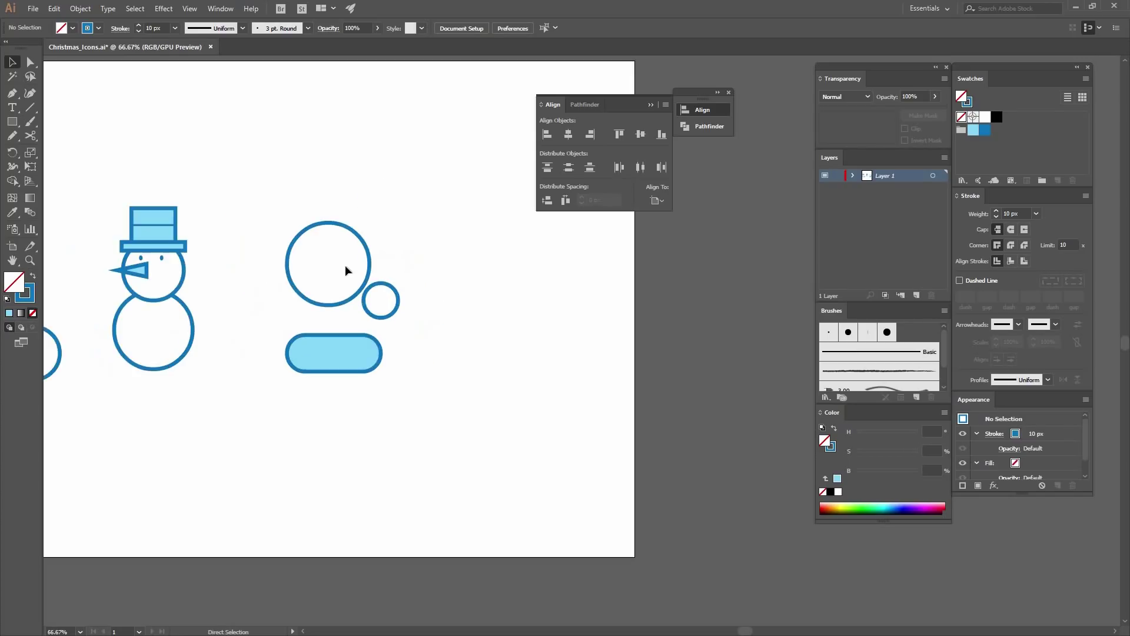
{"action": "key", "text": "ctrl+equal"}
{"action": "left_click_drag", "start_coordinate": [331, 273], "coordinate": [411, 315]}
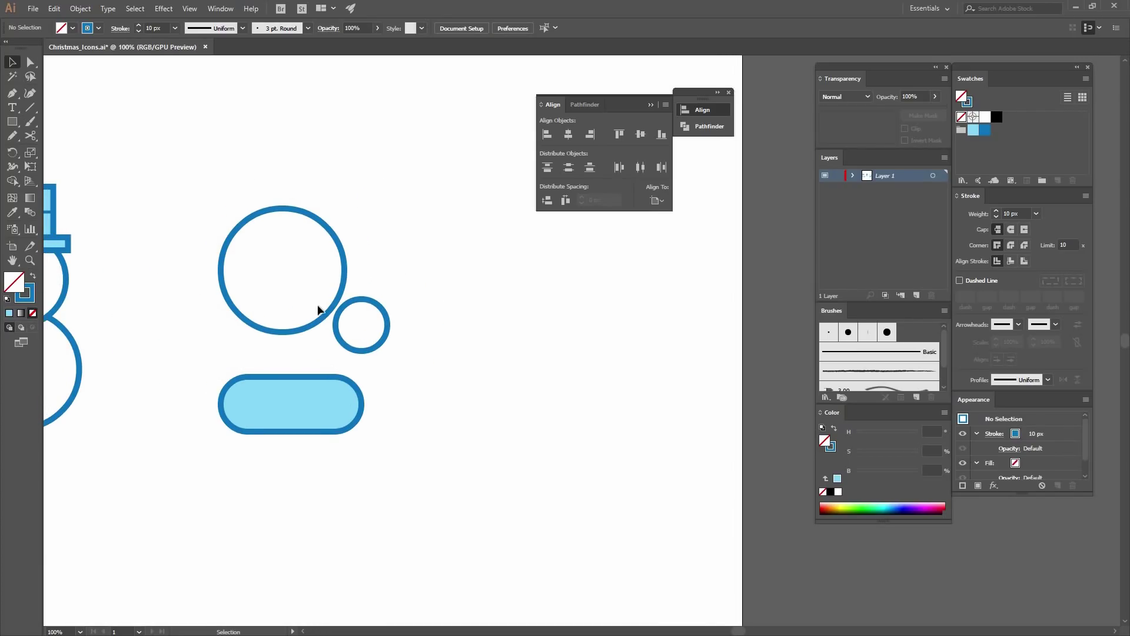
{"action": "left_click", "coordinate": [306, 326]}
{"action": "key", "text": "a"}
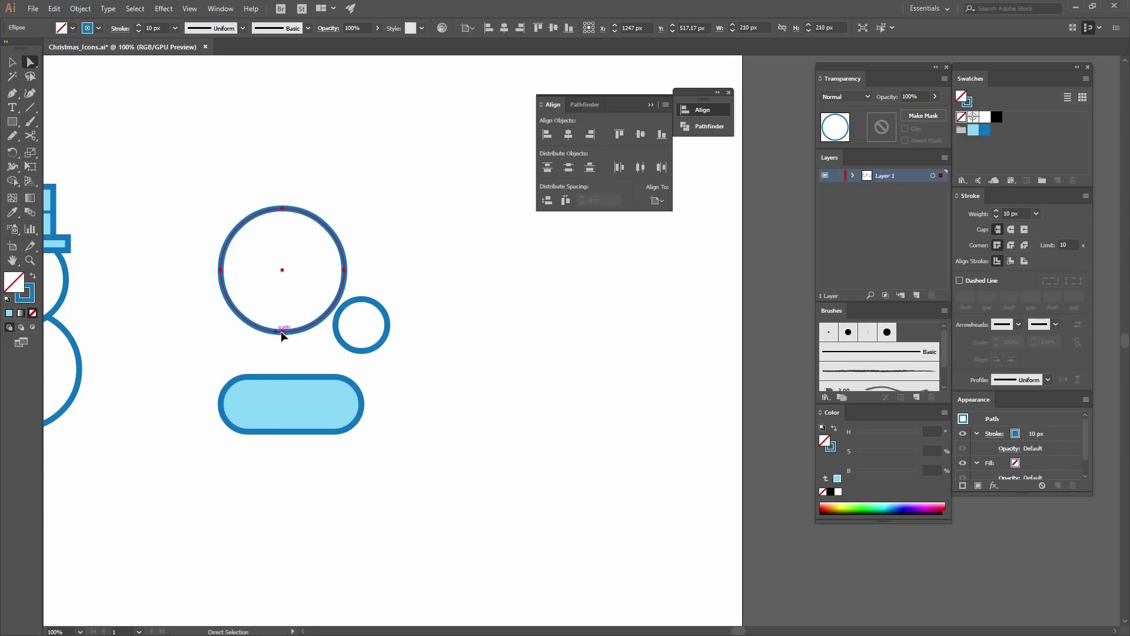
{"action": "left_click_drag", "start_coordinate": [281, 332], "coordinate": [276, 404]}
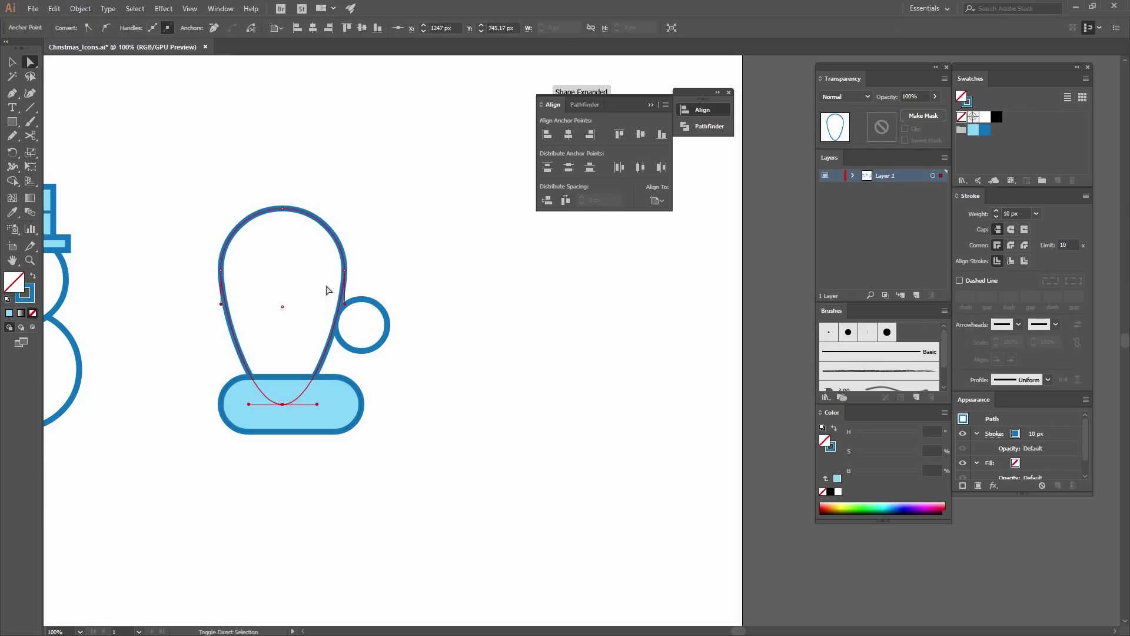
Step: Rotate the small circle and stretch its lower anchor point into the cuff to form the mitten's thumb
{"action": "left_click", "coordinate": [358, 351]}
{"action": "key", "text": "v"}
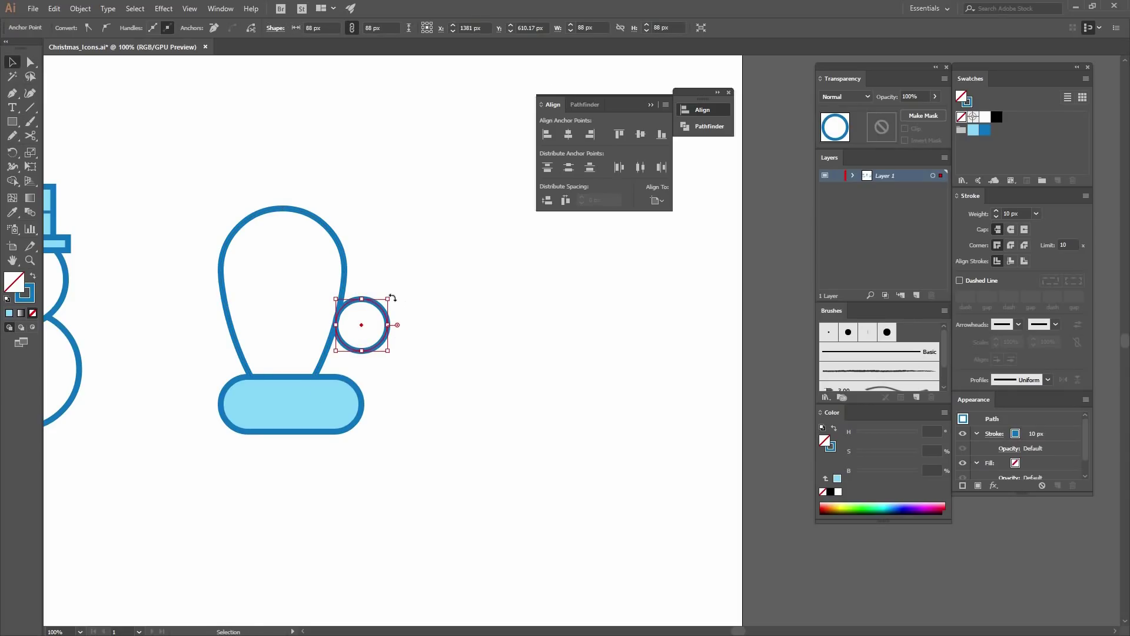
{"action": "left_click_drag", "start_coordinate": [414, 308], "coordinate": [315, 390]}
{"action": "key", "text": "a"}
{"action": "key", "text": "v"}
{"action": "left_click", "coordinate": [391, 313]}
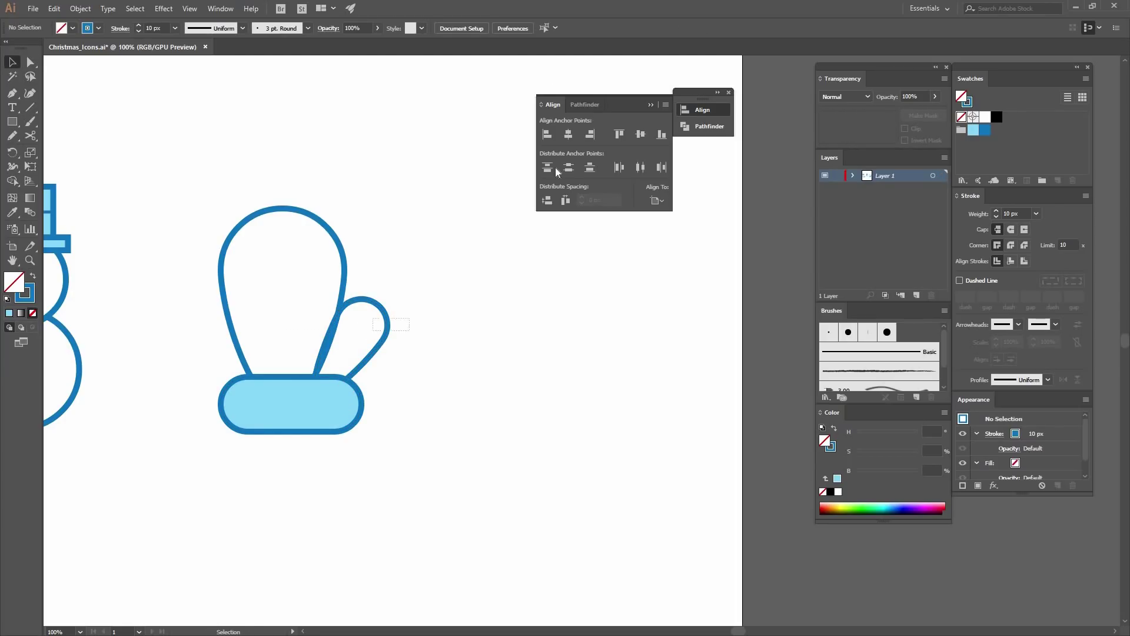
Step: Try to unite the mitten body and the thumb into one shape
{"action": "left_click_drag", "start_coordinate": [403, 321], "coordinate": [325, 295]}
{"action": "left_click", "coordinate": [695, 128]}
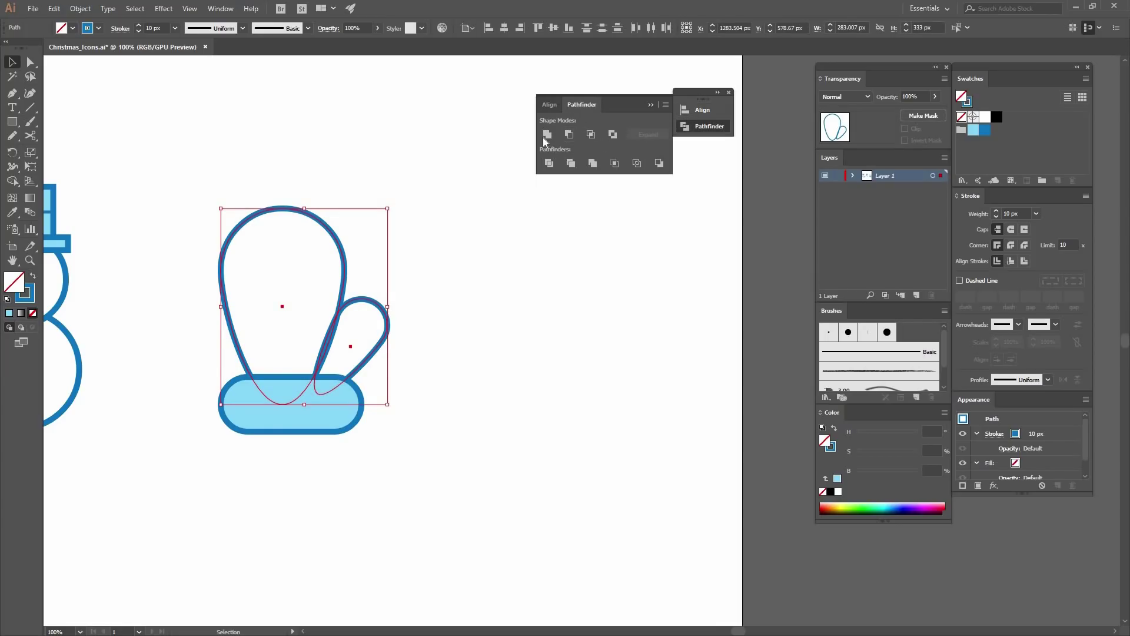
{"action": "left_click", "coordinate": [544, 135]}
{"action": "key", "text": "ctrl+z"}
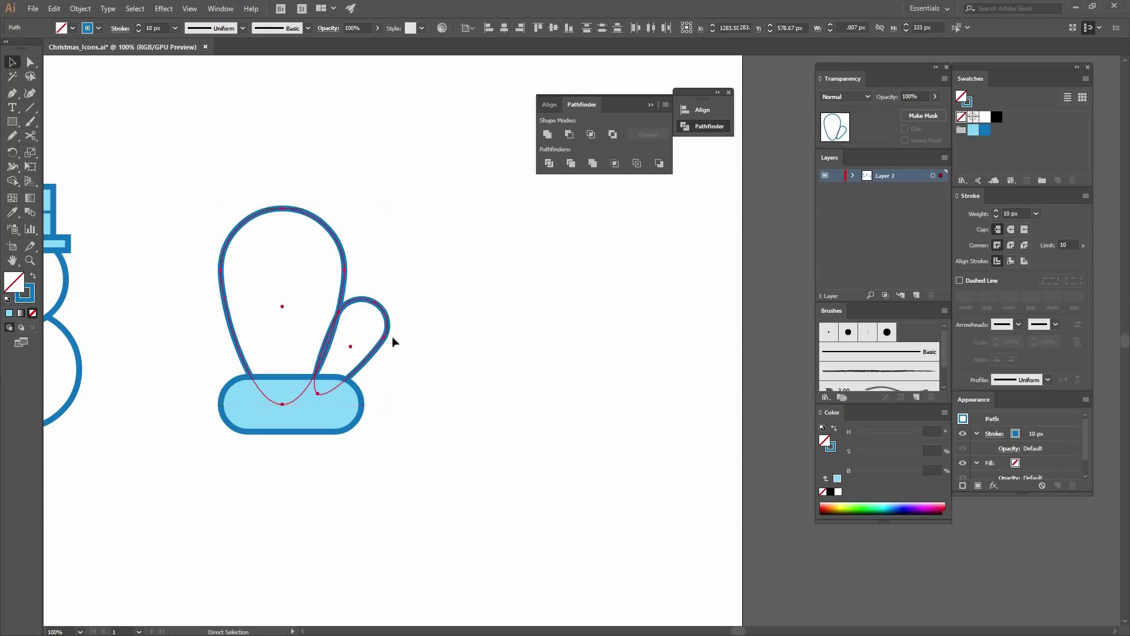
Step: Move the thumb slightly left into the mitten body and unite the two shapes
{"action": "left_click", "coordinate": [392, 337]}
{"action": "left_click_drag", "start_coordinate": [383, 337], "coordinate": [321, 302]}
{"action": "left_click", "coordinate": [460, 274]}
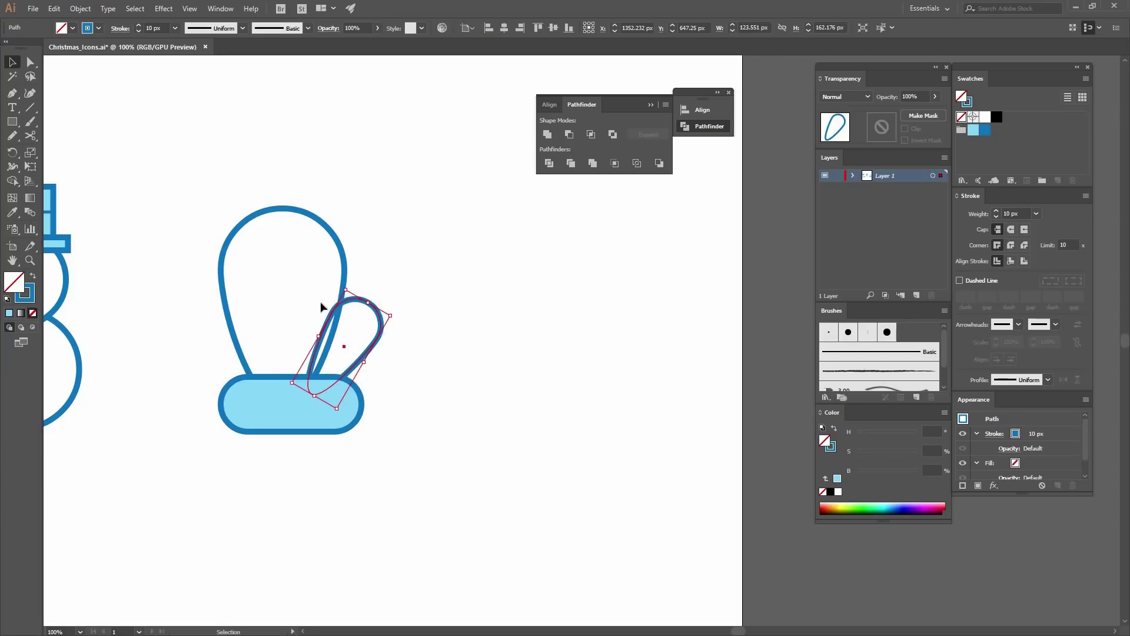
{"action": "left_click", "coordinate": [548, 134]}
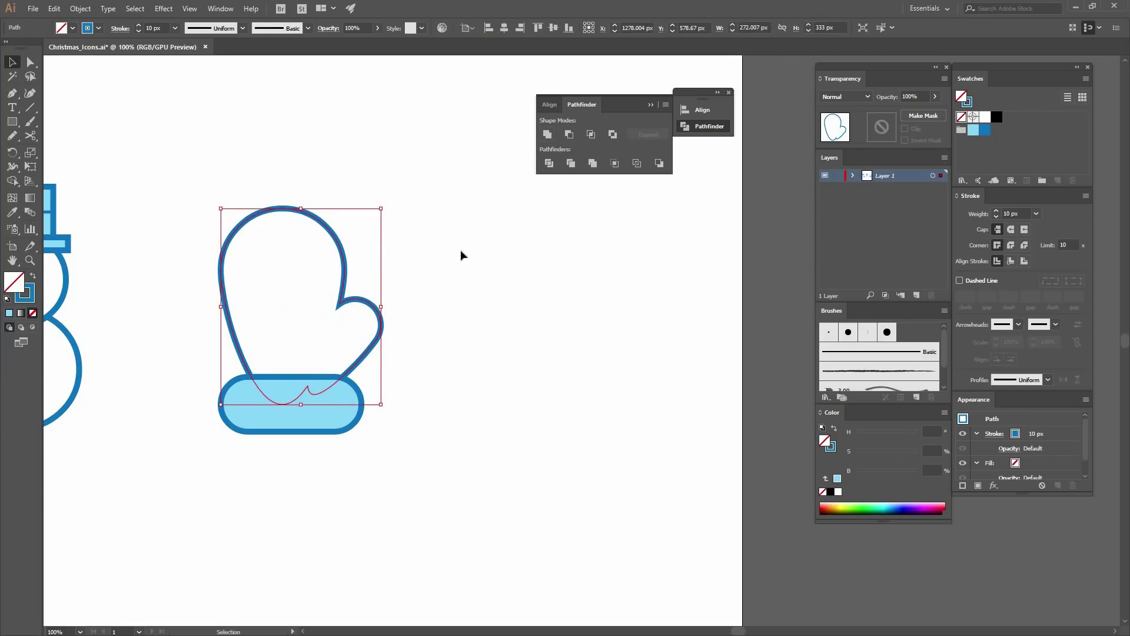
Step: Shift the united mitten shape about 9 px left so it sits better over the cuff
{"action": "left_click", "coordinate": [361, 171]}
{"action": "left_click", "coordinate": [369, 352]}
{"action": "left_click", "coordinate": [361, 351]}
{"action": "left_click_drag", "start_coordinate": [365, 351], "coordinate": [360, 351]}
{"action": "left_click", "coordinate": [414, 326]}
Step: Draw two curved diagonal stripes across the mitten with the Pen tool, from its left edge to its right edge
{"action": "left_click_drag", "start_coordinate": [177, 300], "coordinate": [284, 288]}
{"action": "key", "text": "p"}
{"action": "left_click", "coordinate": [326, 277]}
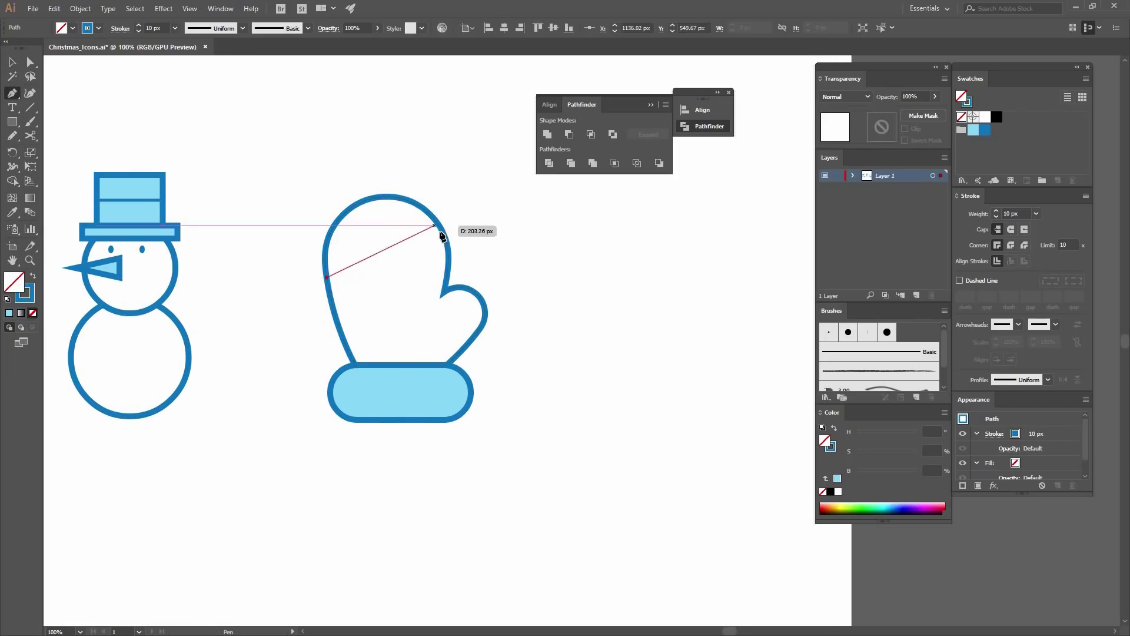
{"action": "left_click_drag", "start_coordinate": [438, 225], "coordinate": [489, 188]}
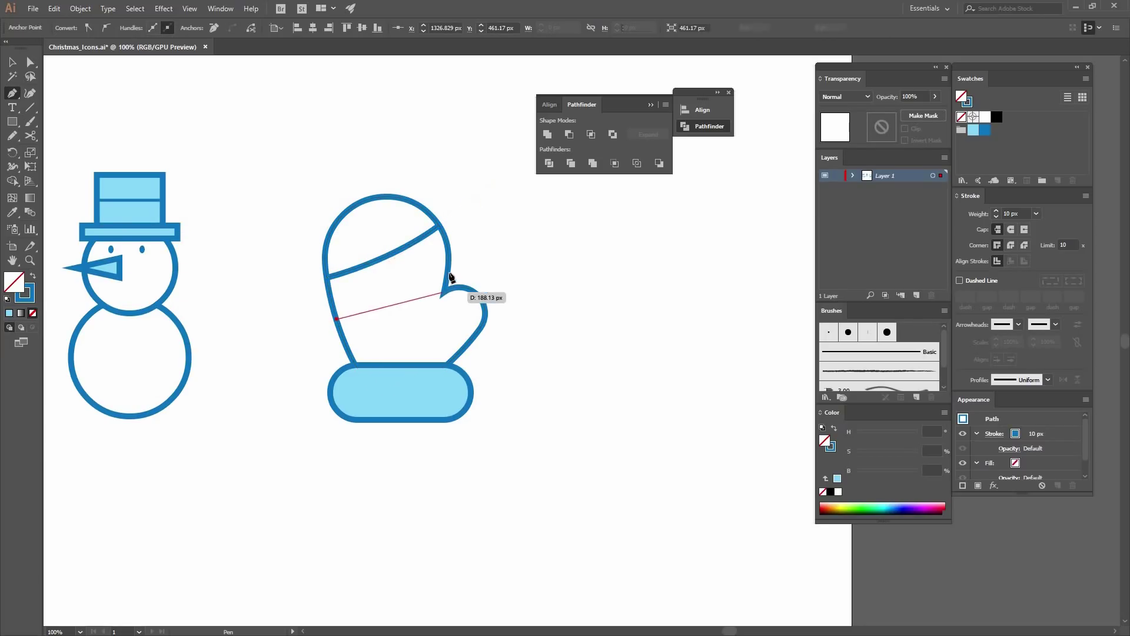
{"action": "left_click_drag", "start_coordinate": [447, 268], "coordinate": [486, 228]}
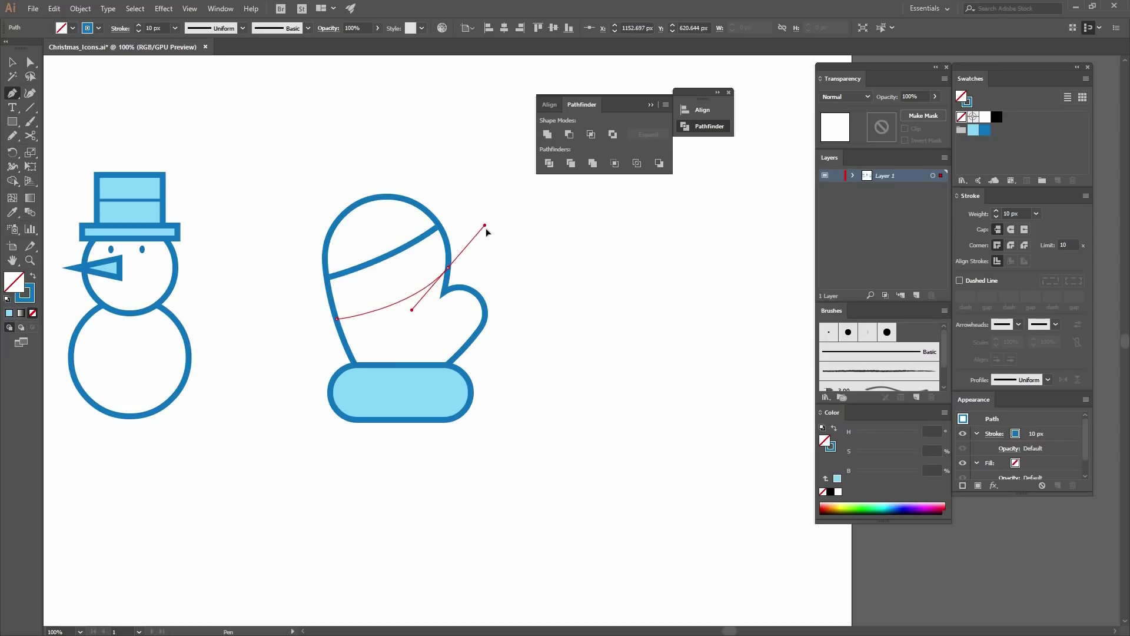
Step: Match both mitten stripes to the thin 5 px stroke of the snowman's hat stripe
{"action": "key", "text": "v"}
{"action": "left_click", "coordinate": [411, 306]}
{"action": "left_click_drag", "start_coordinate": [378, 245], "coordinate": [412, 287]}
{"action": "left_click", "coordinate": [12, 212]}
{"action": "left_click", "coordinate": [158, 199]}
{"action": "key", "text": "v"}
Step: Group all the mitten's parts and move the group up and left, closer to the snowman
{"action": "left_click", "coordinate": [491, 410]}
{"action": "left_click_drag", "start_coordinate": [491, 410], "coordinate": [272, 123]}
{"action": "left_click", "coordinate": [80, 9]}
{"action": "left_click", "coordinate": [153, 52]}
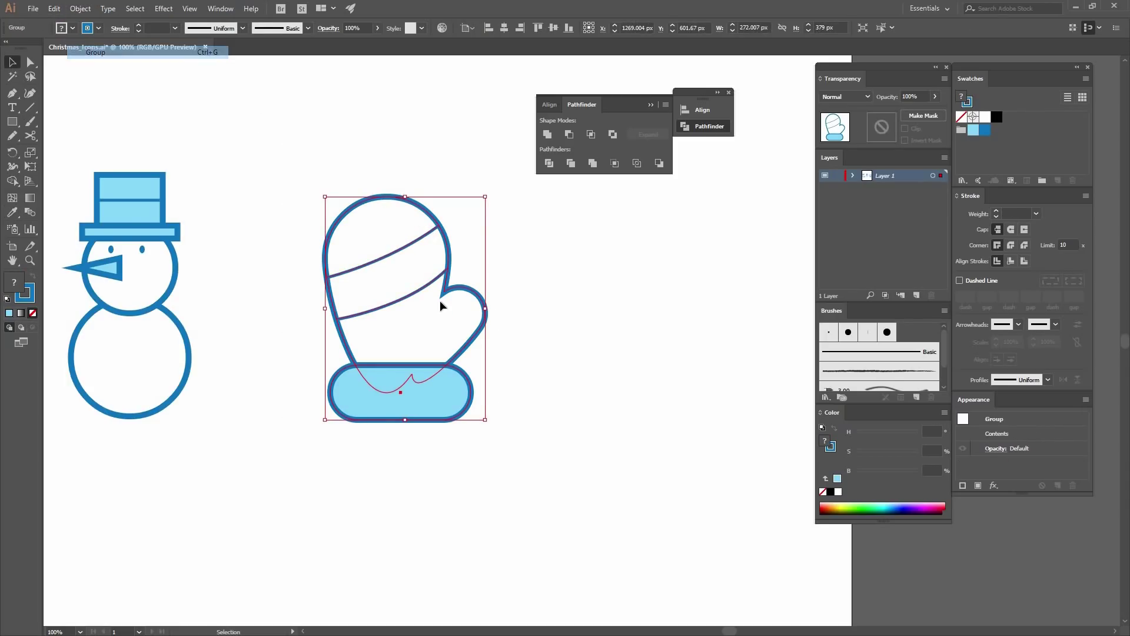
{"action": "left_click", "coordinate": [419, 294]}
{"action": "left_click_drag", "start_coordinate": [418, 290], "coordinate": [383, 269]}
{"action": "left_click", "coordinate": [492, 269]}
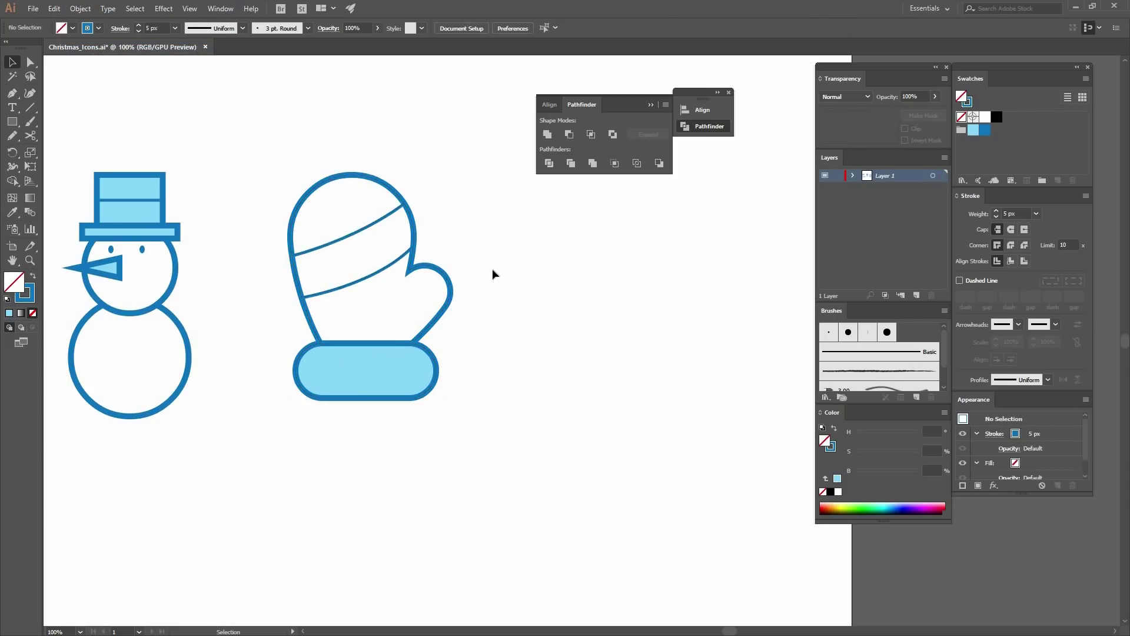
Step: Draw a five-pointed star with radii of 29 px and 14 px above the mitten's right side
{"action": "key", "text": "ctrl+minus"}
{"action": "left_click_drag", "start_coordinate": [471, 259], "coordinate": [420, 234]}
{"action": "left_click_drag", "start_coordinate": [11, 121], "coordinate": [68, 165]}
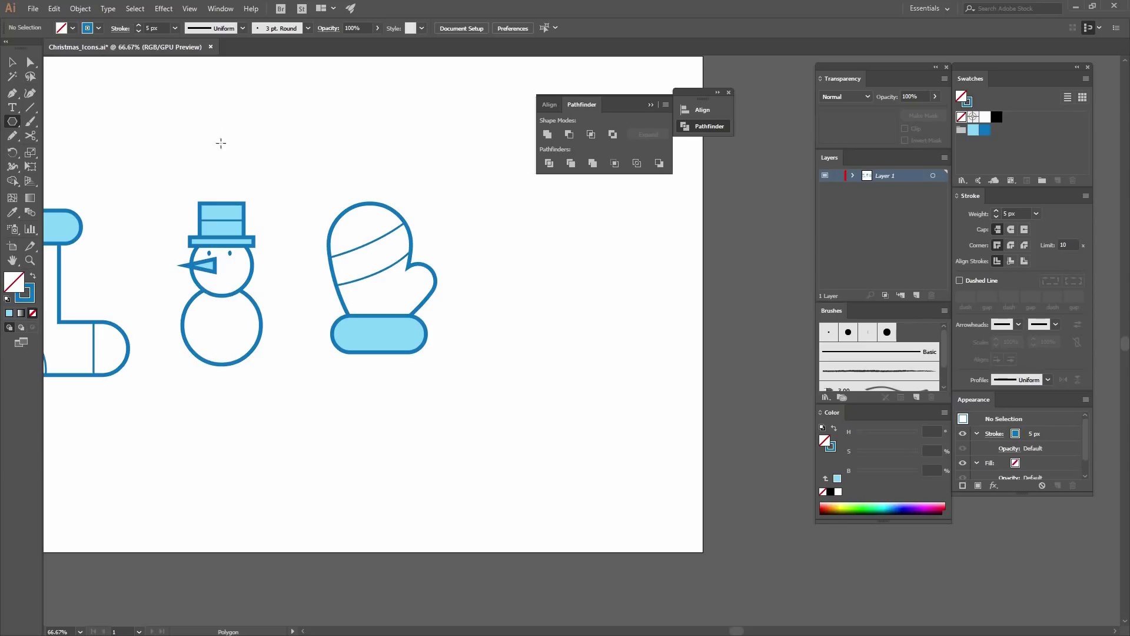
{"action": "left_click_drag", "start_coordinate": [12, 121], "coordinate": [65, 179]}
{"action": "left_click", "coordinate": [347, 167]}
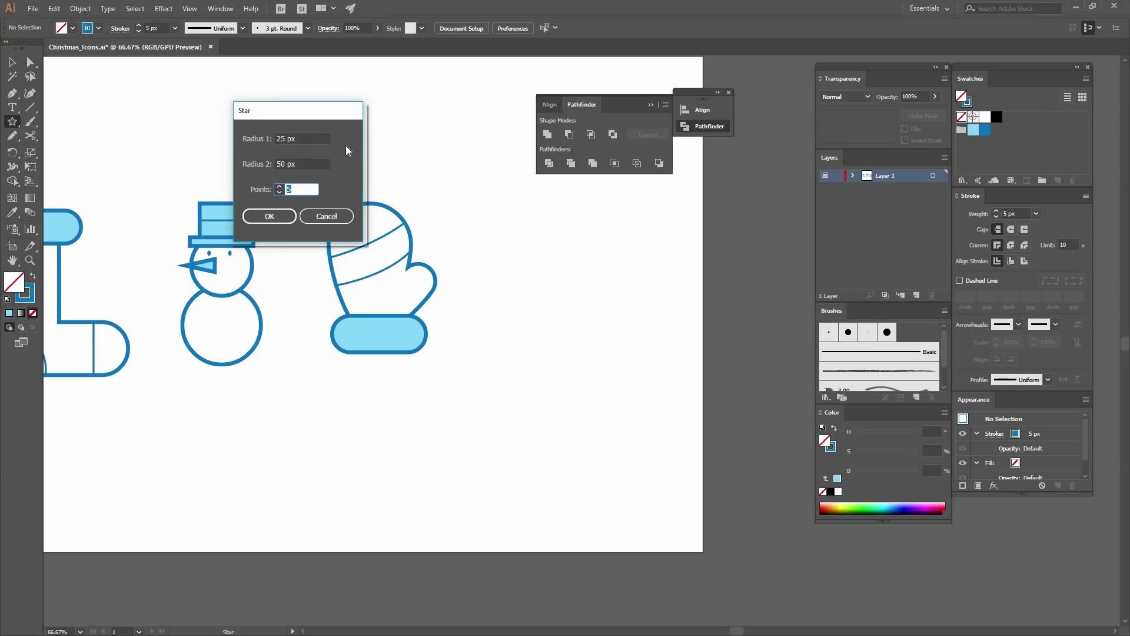
{"action": "key", "text": "Tab"}
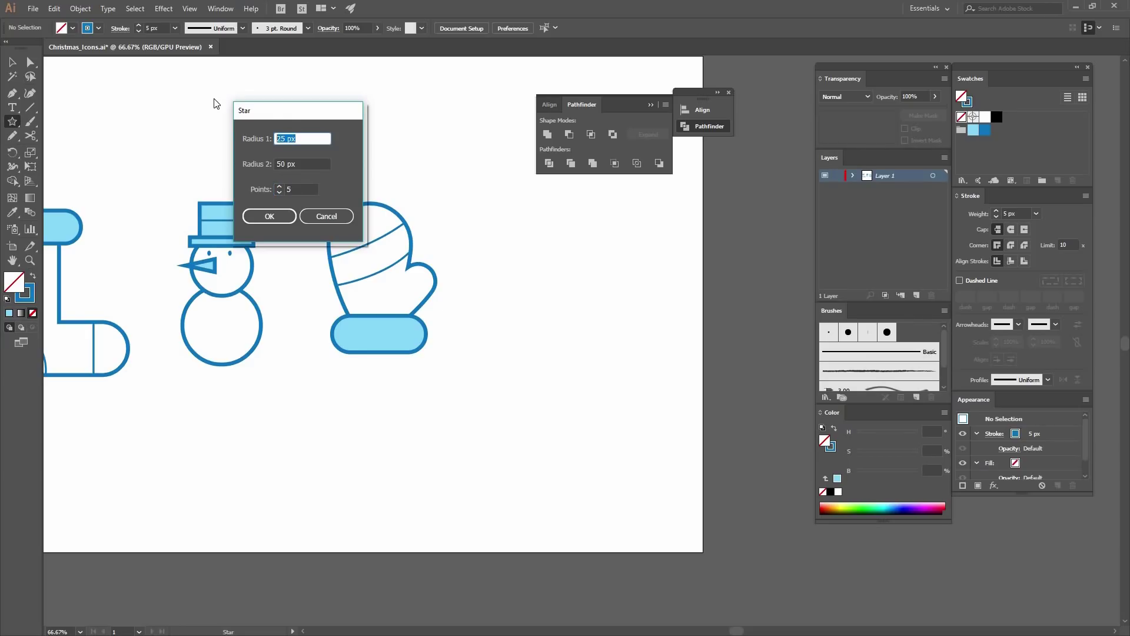
{"action": "key", "text": "Tab"}
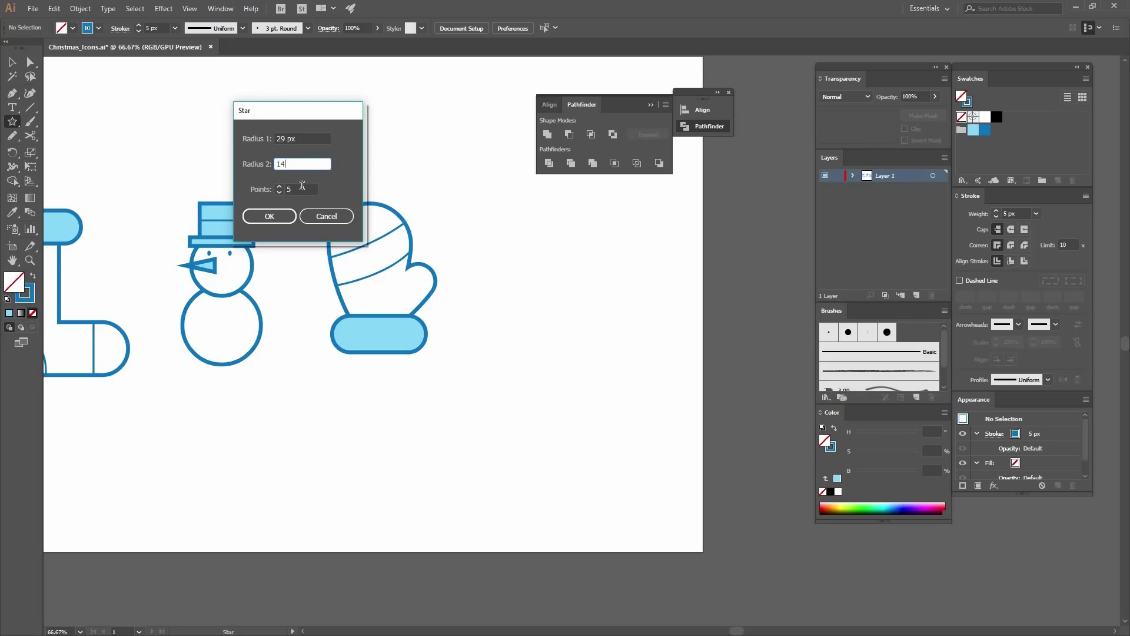
{"action": "key", "text": "Return"}
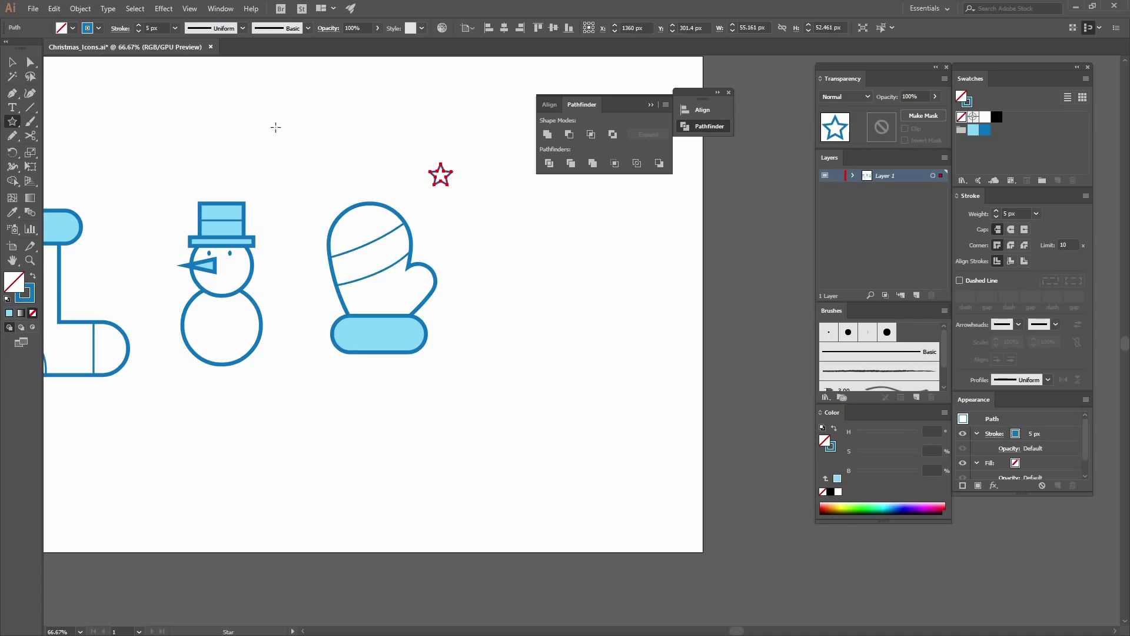
{"action": "left_click_drag", "start_coordinate": [386, 169], "coordinate": [257, 130]}
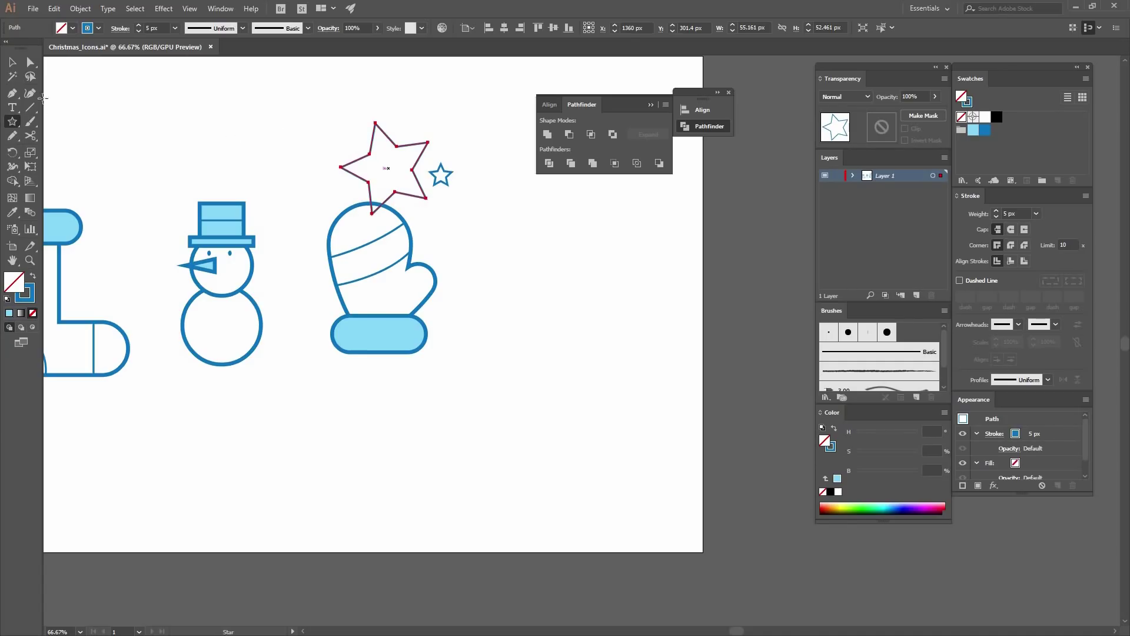
{"action": "key", "text": "ctrl+z"}
Step: Draw a triangle with the Polygon tool above the mitten and set its width to 179 px
{"action": "left_click_drag", "start_coordinate": [12, 121], "coordinate": [66, 164]}
{"action": "left_click_drag", "start_coordinate": [376, 127], "coordinate": [413, 148]}
{"action": "key", "text": "v"}
{"action": "key", "text": "Tab"}
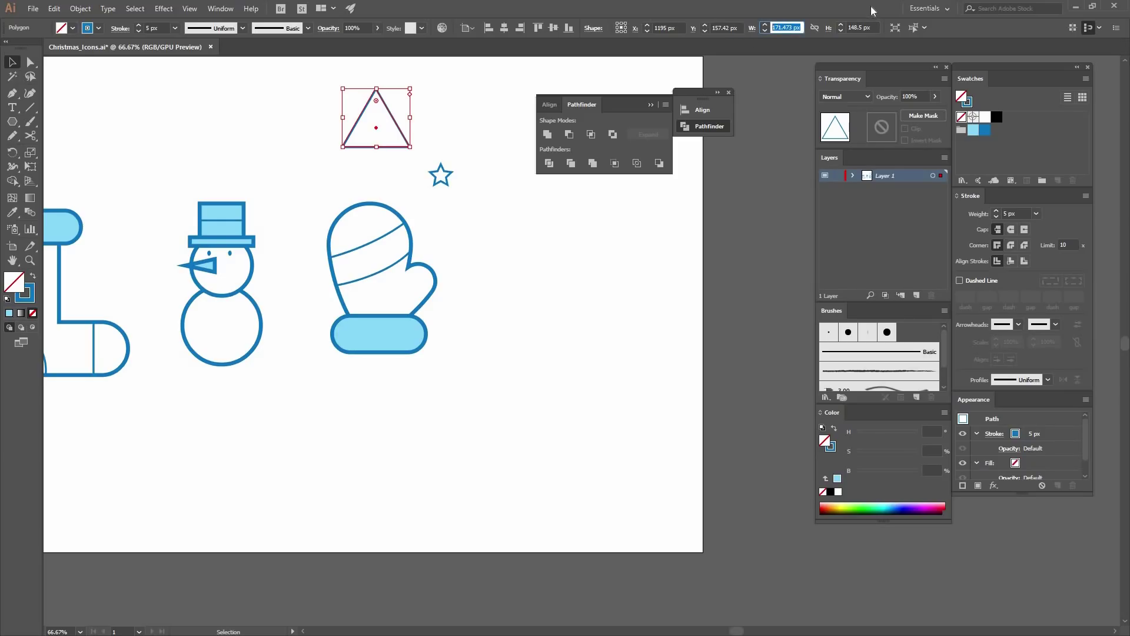
{"action": "type", "text": "179"}
{"action": "key", "text": "Return"}
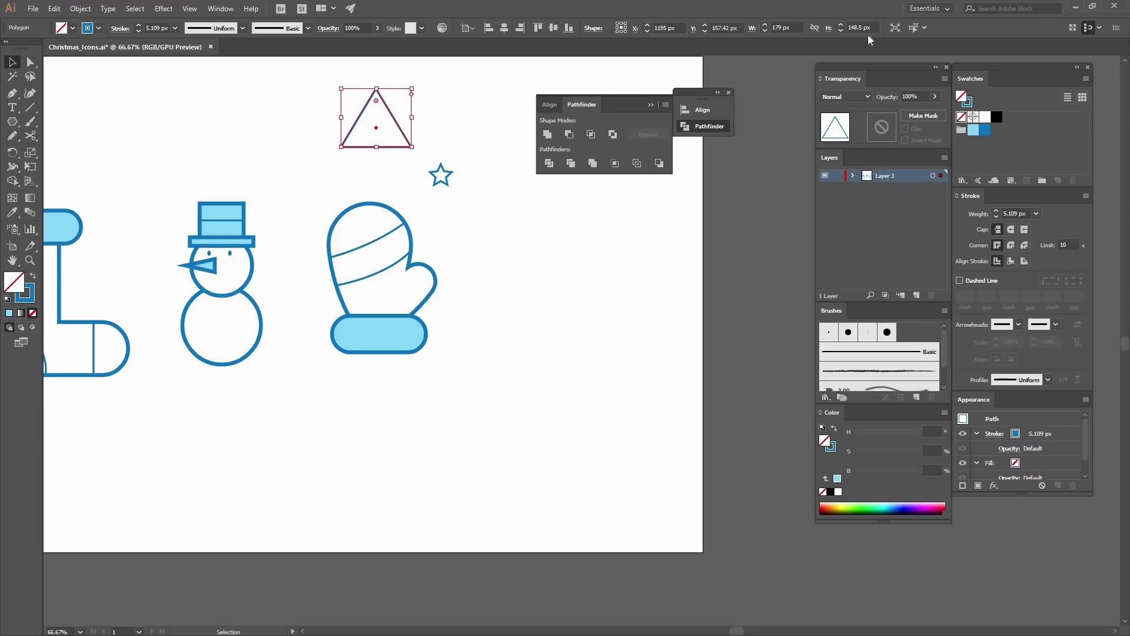
Step: Set the triangle's height to 288 px and move it to the empty area right of the mitten
{"action": "key", "text": "Tab"}
{"action": "type", "text": "2888"}
{"action": "key", "text": "BackSpace"}
{"action": "key", "text": "Return"}
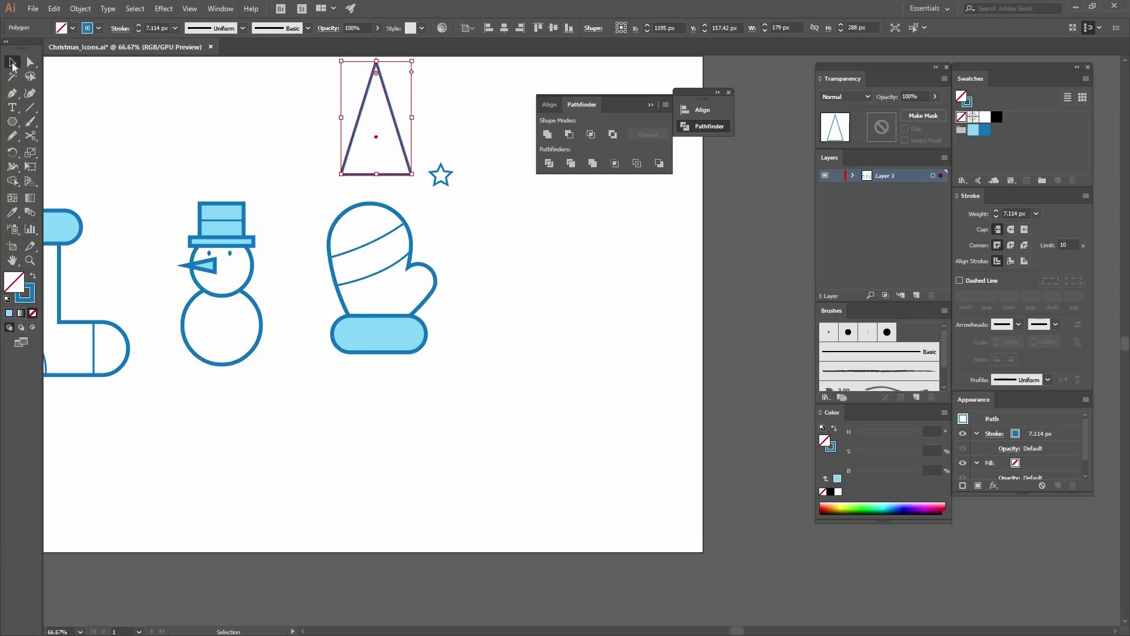
{"action": "left_click_drag", "start_coordinate": [376, 65], "coordinate": [521, 182]}
{"action": "left_click", "coordinate": [317, 135]}
Step: Draw a 56 × 56 px square for the tree trunk
{"action": "left_click_drag", "start_coordinate": [16, 126], "coordinate": [53, 122]}
{"action": "left_click", "coordinate": [327, 133]}
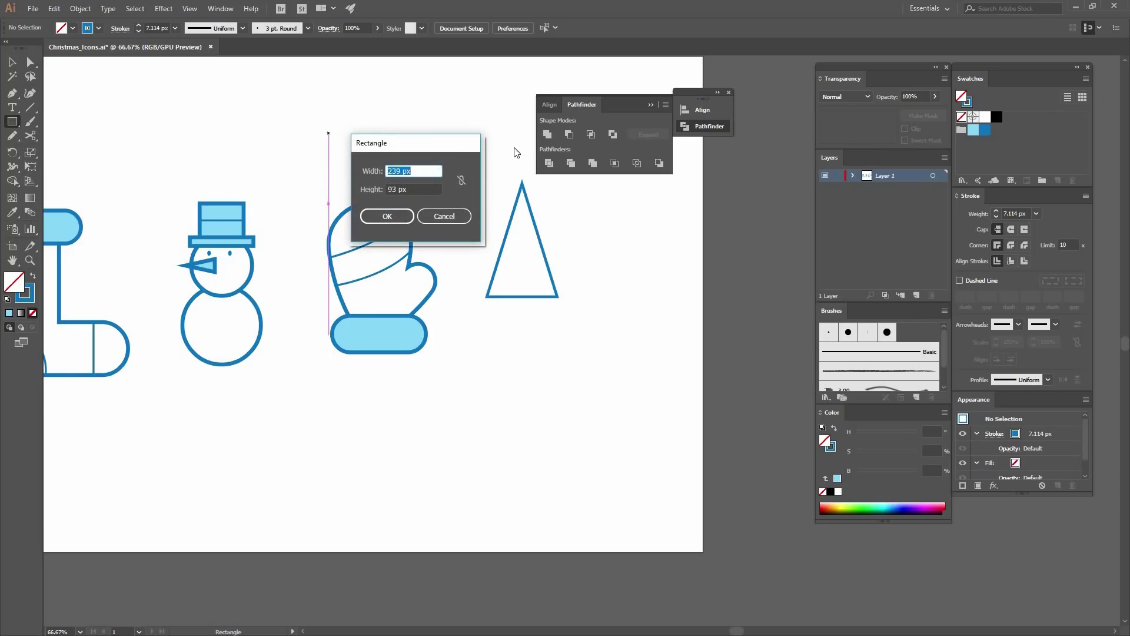
{"action": "type", "text": "56"}
{"action": "key", "text": "Tab"}
{"action": "type", "text": "56"}
{"action": "key", "text": "Return"}
Step: Move the square below the triangle's base and the star up toward the level above the triangle's tip
{"action": "key", "text": "v"}
{"action": "left_click_drag", "start_coordinate": [303, 131], "coordinate": [532, 227]}
{"action": "left_click", "coordinate": [393, 170]}
{"action": "left_click_drag", "start_coordinate": [351, 152], "coordinate": [517, 334]}
{"action": "left_click_drag", "start_coordinate": [440, 175], "coordinate": [513, 337]}
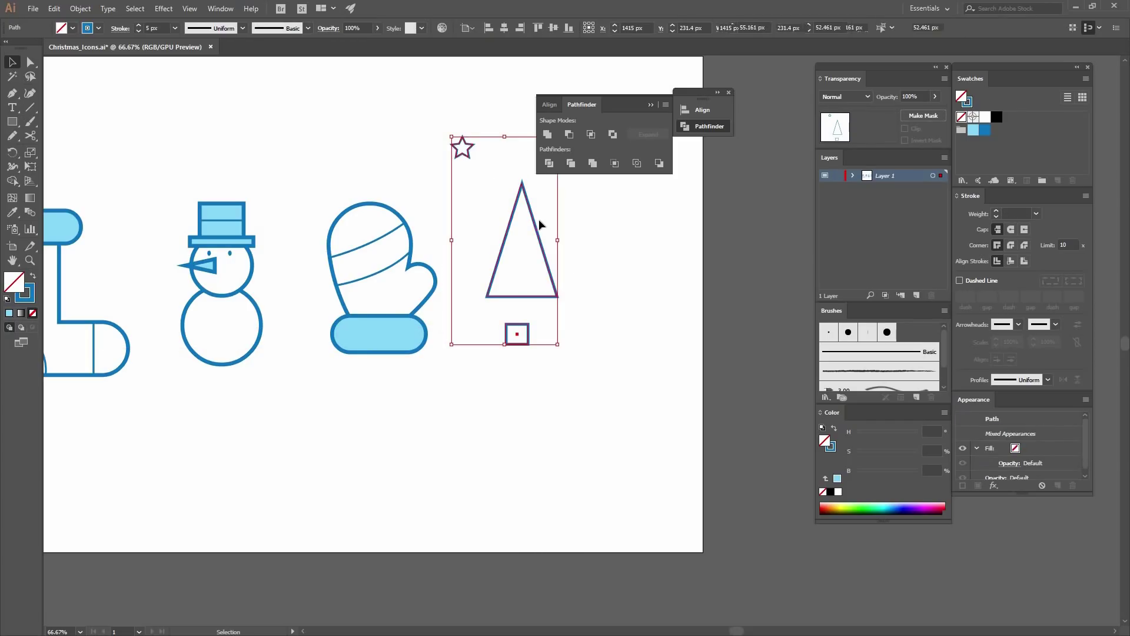
Step: Centre the star and square on the triangle and close the gap between star and triangle with 0 px vertical spacing
{"action": "left_click", "coordinate": [577, 256]}
{"action": "left_click_drag", "start_coordinate": [478, 134], "coordinate": [458, 259]}
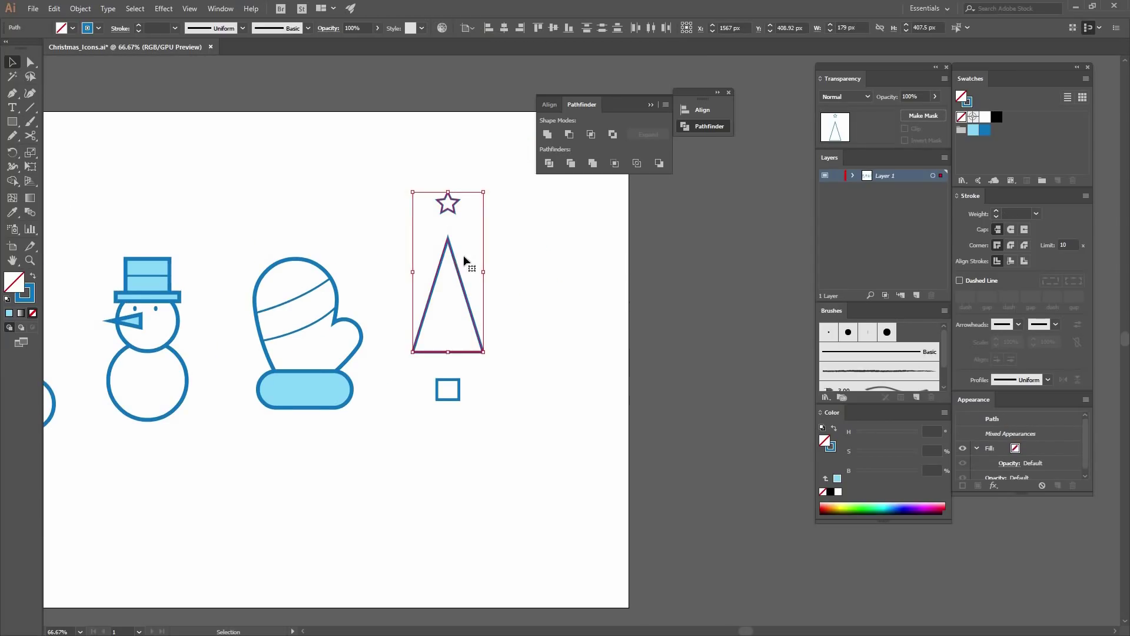
{"action": "key", "text": "shift+F7"}
{"action": "left_click", "coordinate": [549, 201]}
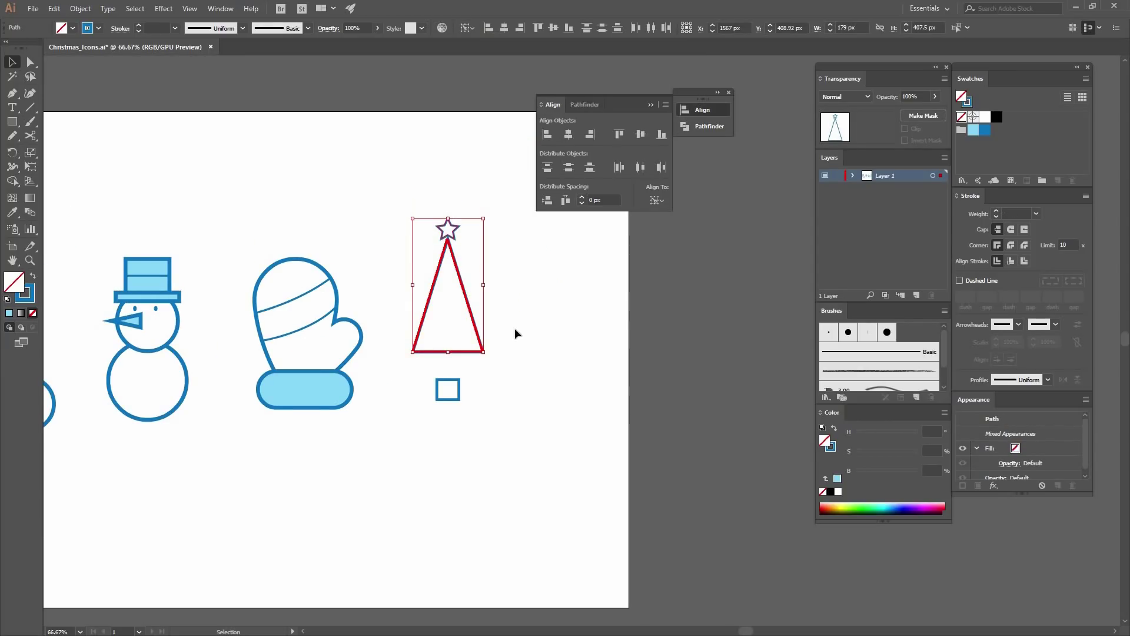
Step: Close the gap between the triangle's base and the trunk square with 0 px vertical spacing
{"action": "left_click", "coordinate": [490, 377]}
{"action": "left_click_drag", "start_coordinate": [496, 381], "coordinate": [458, 348]}
{"action": "left_click", "coordinate": [469, 352]}
{"action": "left_click", "coordinate": [548, 200]}
{"action": "left_click", "coordinate": [527, 289]}
Step: Copy the mitten outline's style onto all the tree parts and move the whole tree slightly right and down
{"action": "left_click_drag", "start_coordinate": [504, 383], "coordinate": [397, 195]}
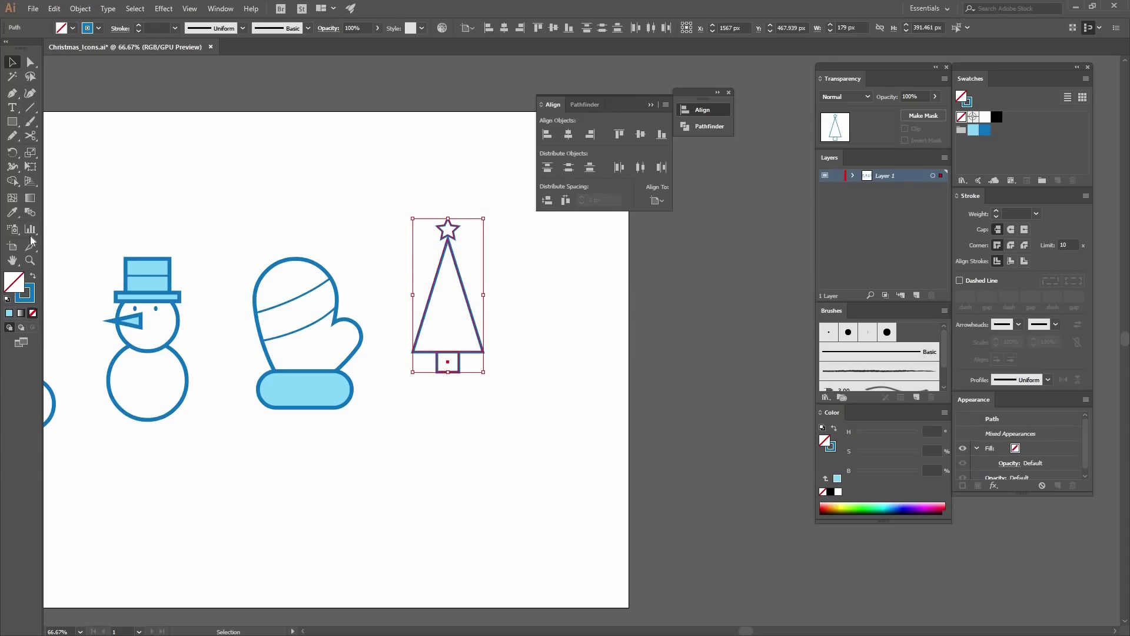
{"action": "left_click", "coordinate": [12, 212]}
{"action": "left_click", "coordinate": [259, 283]}
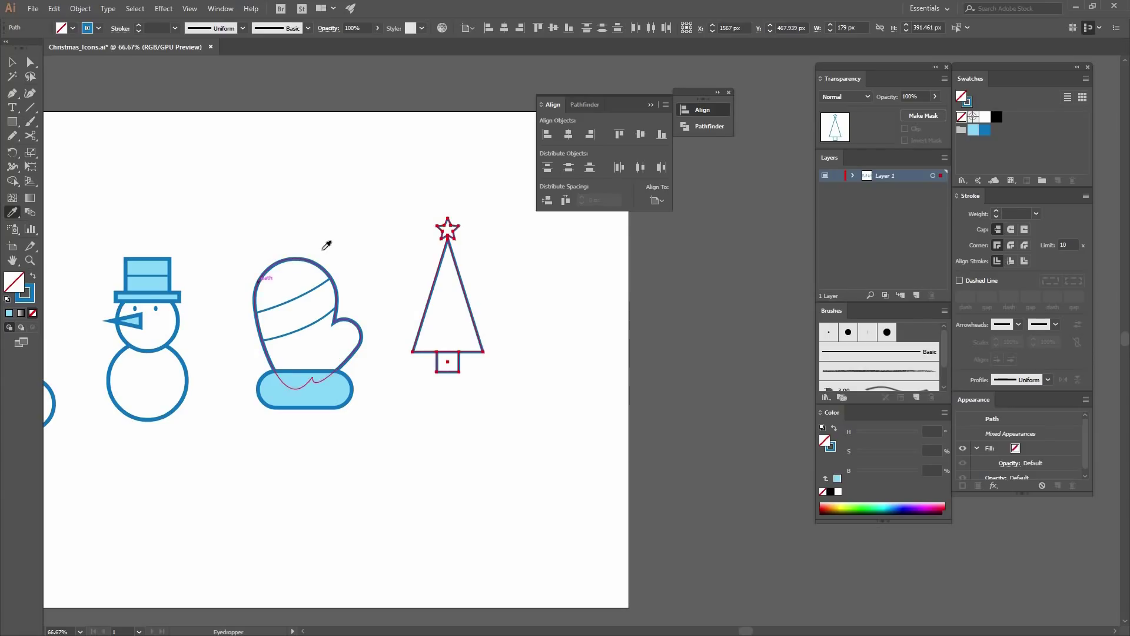
{"action": "key", "text": "v"}
{"action": "left_click", "coordinate": [500, 324]}
{"action": "left_click_drag", "start_coordinate": [403, 192], "coordinate": [501, 330]}
{"action": "left_click_drag", "start_coordinate": [500, 289], "coordinate": [534, 318]}
{"action": "left_click", "coordinate": [266, 202]}
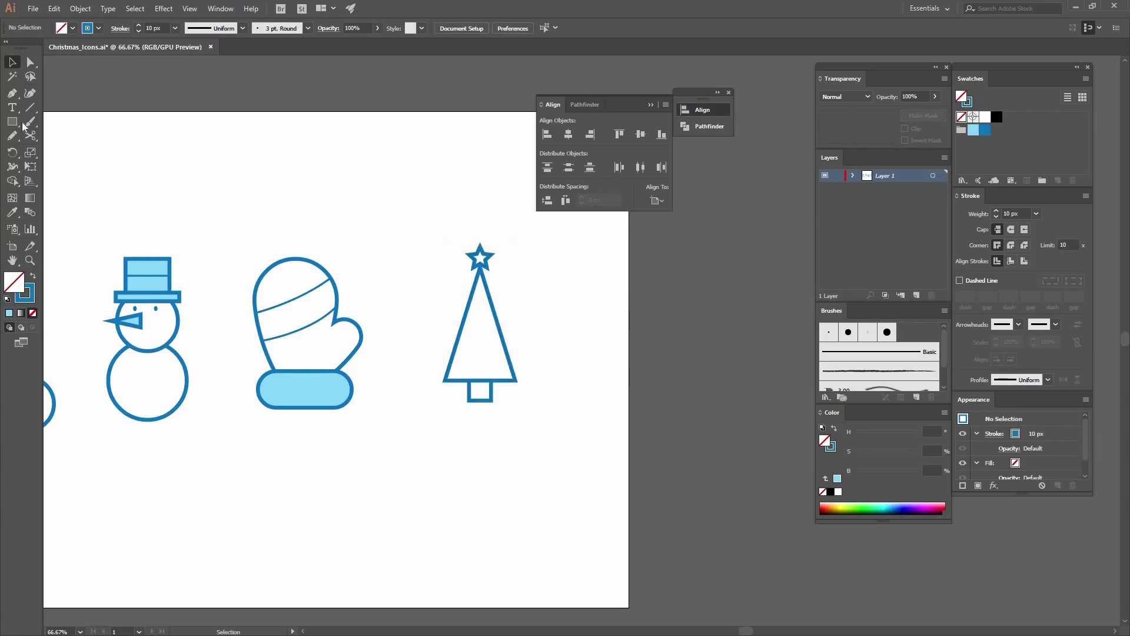
Step: Draw a 19 × 19 px circle with a 5 px stroke and place it in the empty area right of the tree
{"action": "left_click_drag", "start_coordinate": [12, 121], "coordinate": [74, 151]}
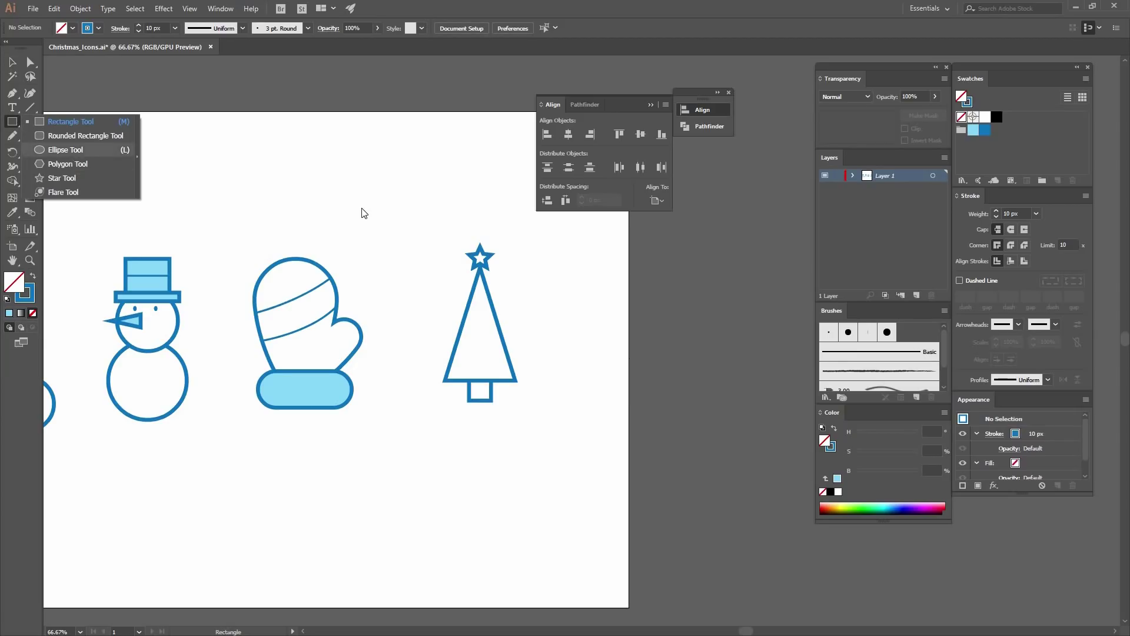
{"action": "left_click", "coordinate": [361, 207]}
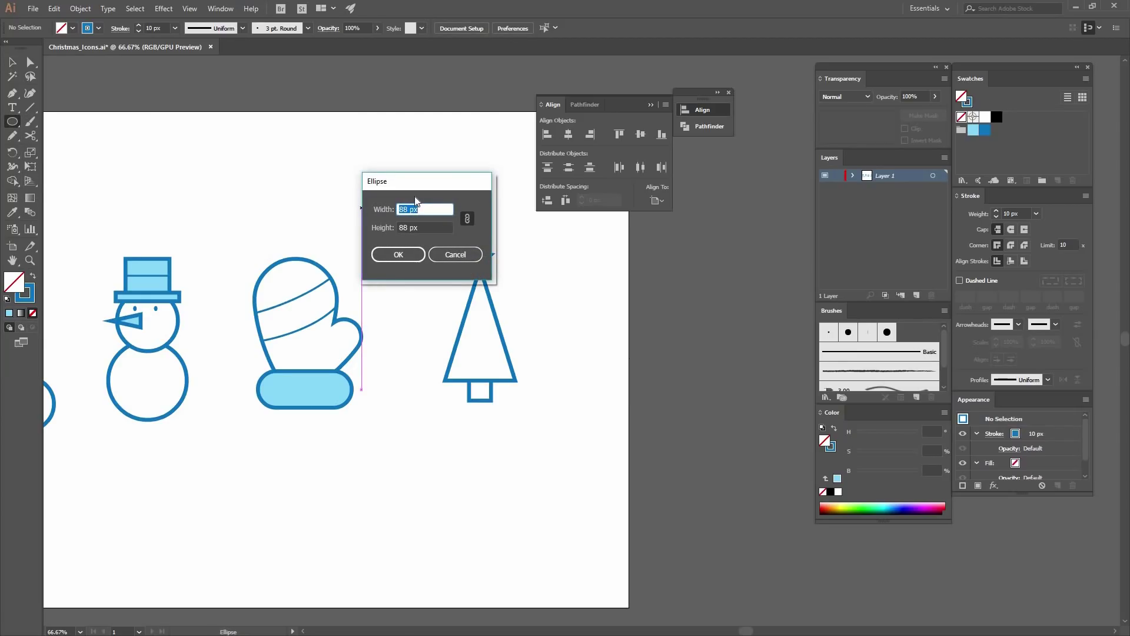
{"action": "type", "text": "19"}
{"action": "key", "text": "Return"}
{"action": "key", "text": "v"}
{"action": "left_click", "coordinate": [366, 209]}
{"action": "left_click_drag", "start_coordinate": [366, 210], "coordinate": [532, 312]}
{"action": "key", "text": "ctrl+="}
{"action": "key", "text": "ctrl+="}
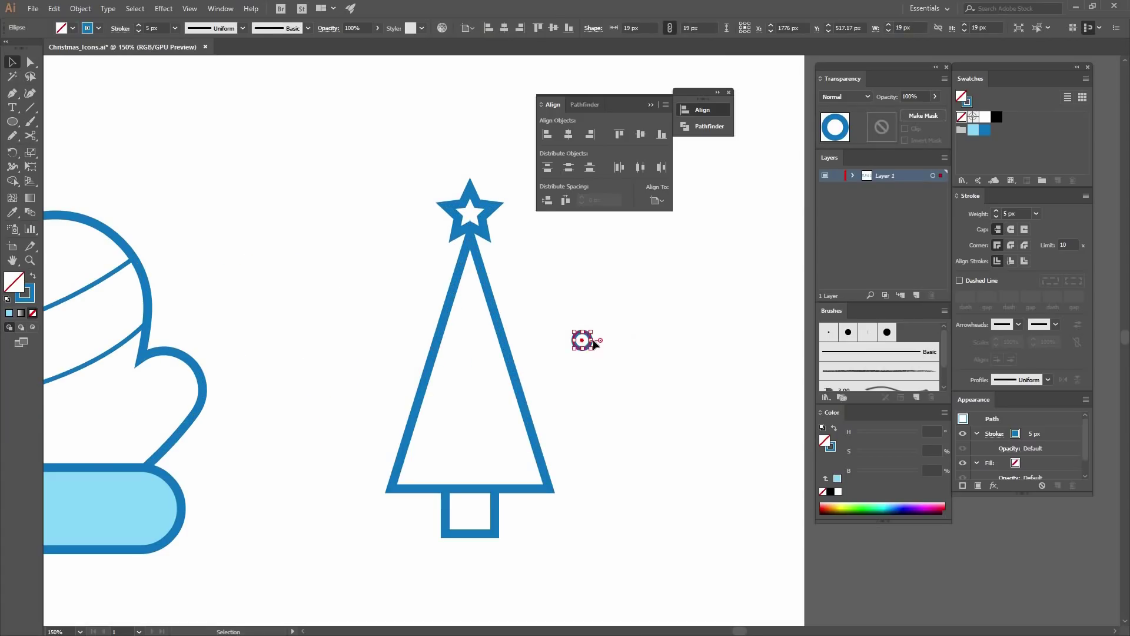
Step: Move the small circle to the left of the tree and give it the mitten cuff's light blue fill
{"action": "left_click", "coordinate": [592, 339]}
{"action": "left_click_drag", "start_coordinate": [591, 340], "coordinate": [579, 340]}
{"action": "left_click_drag", "start_coordinate": [360, 288], "coordinate": [361, 289]}
{"action": "key", "text": "i"}
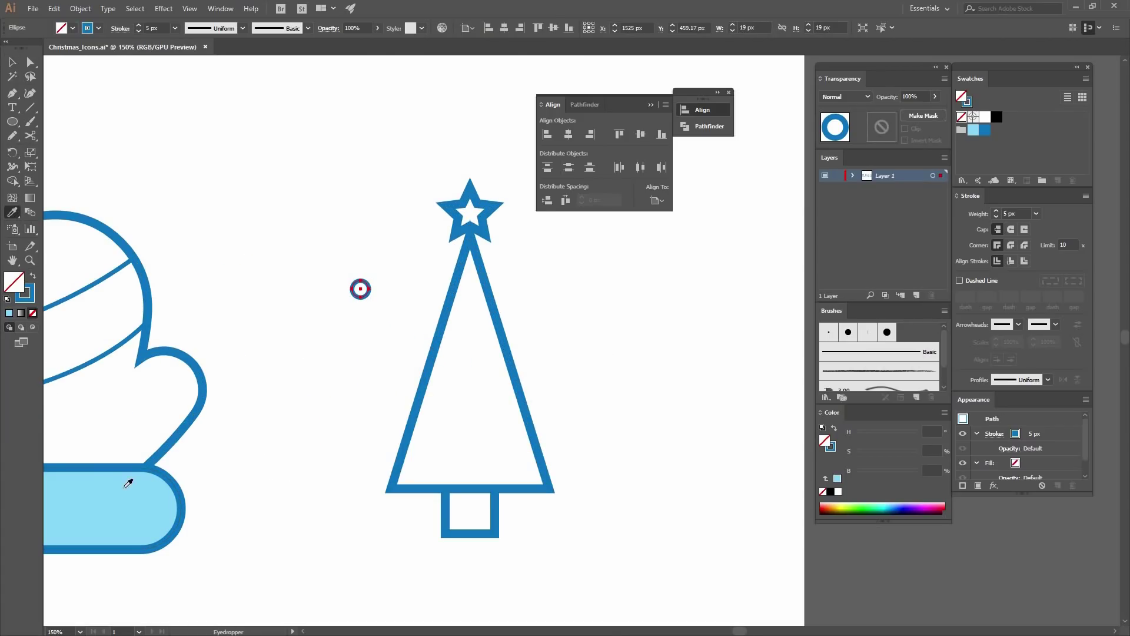
{"action": "left_click", "coordinate": [126, 483]}
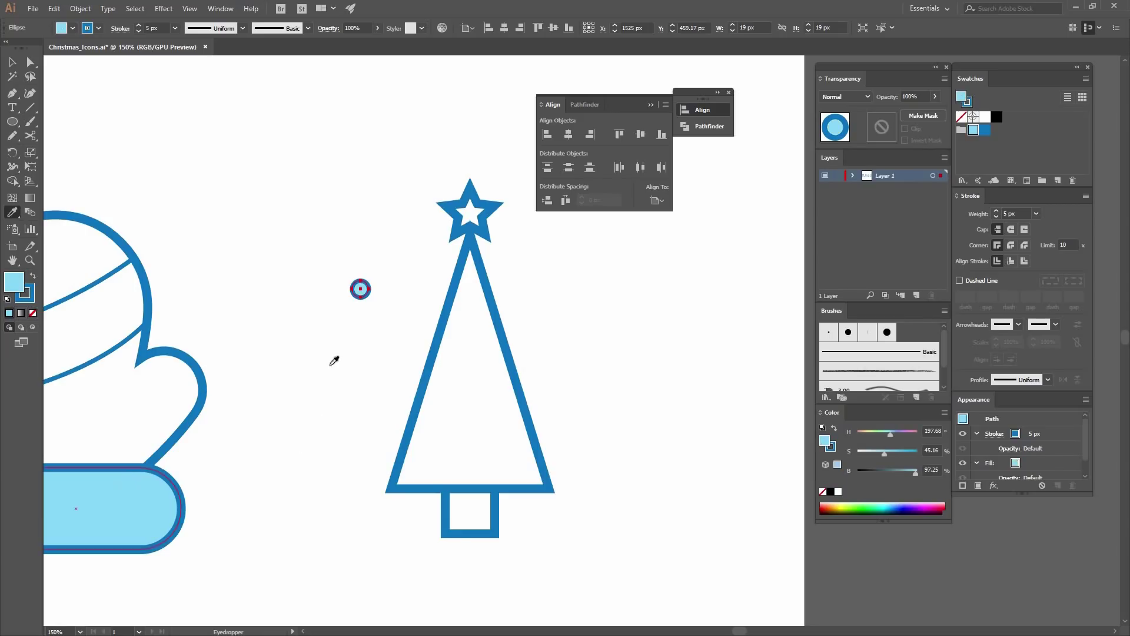
Step: Place the circle and copies of it as four ornaments scattered from the upper to the lower part of the tree
{"action": "key", "text": "v"}
{"action": "left_click", "coordinate": [377, 303]}
{"action": "left_click_drag", "start_coordinate": [361, 293], "coordinate": [437, 422]}
{"action": "left_click_drag", "start_coordinate": [436, 422], "coordinate": [508, 454]}
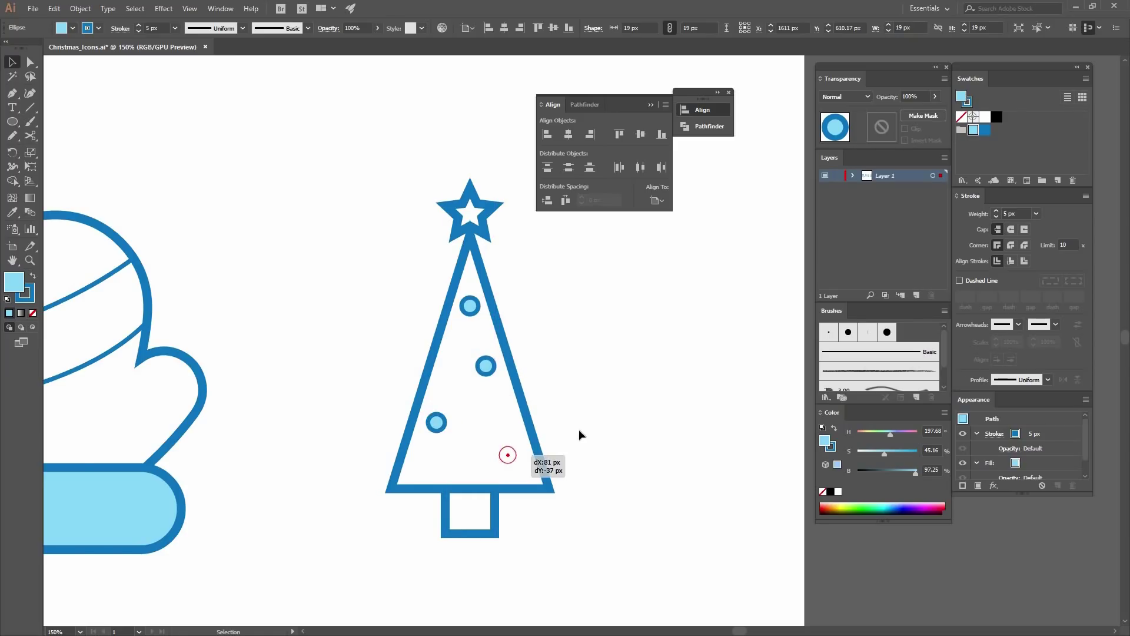
{"action": "left_click", "coordinate": [124, 348]}
{"action": "left_click_drag", "start_coordinate": [121, 348], "coordinate": [287, 339]}
{"action": "left_click", "coordinate": [287, 340]}
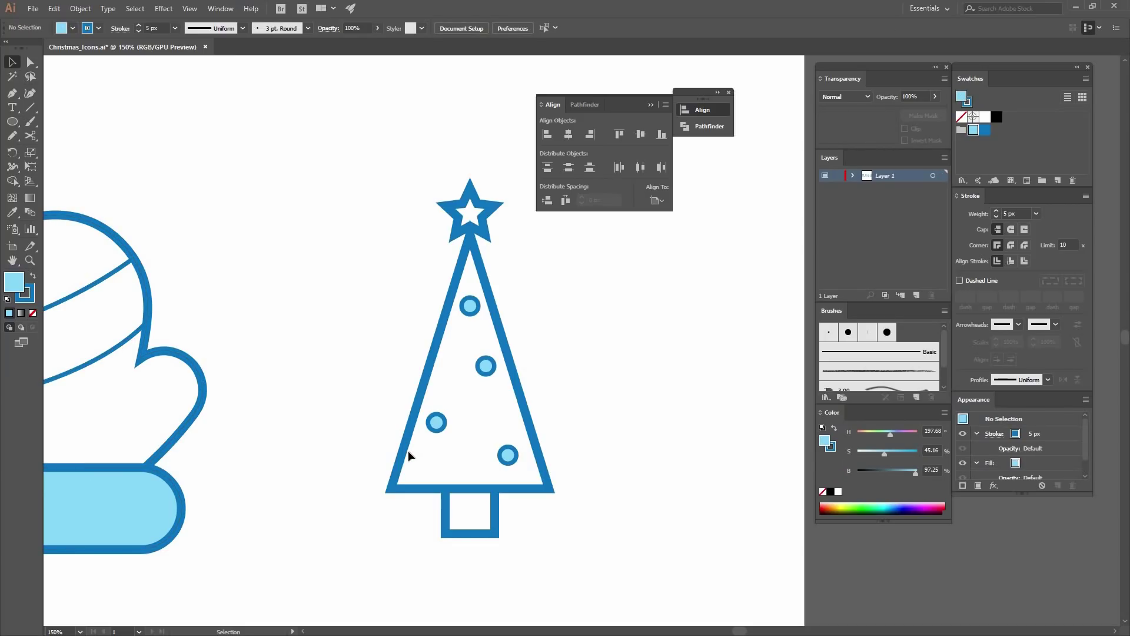
Step: Draw an unfilled curved garland line with a 5 px stroke across the lower part of the tree, rising to its right edge
{"action": "key", "text": "p"}
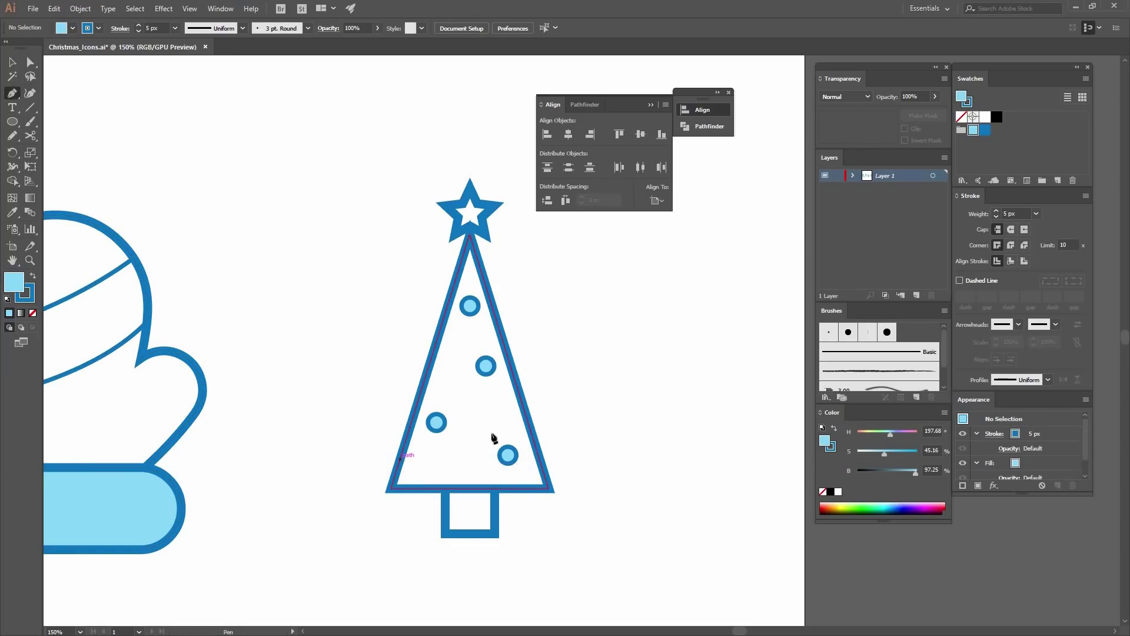
{"action": "left_click", "coordinate": [400, 459]}
{"action": "left_click", "coordinate": [525, 417]}
{"action": "left_click_drag", "start_coordinate": [527, 419], "coordinate": [569, 374]}
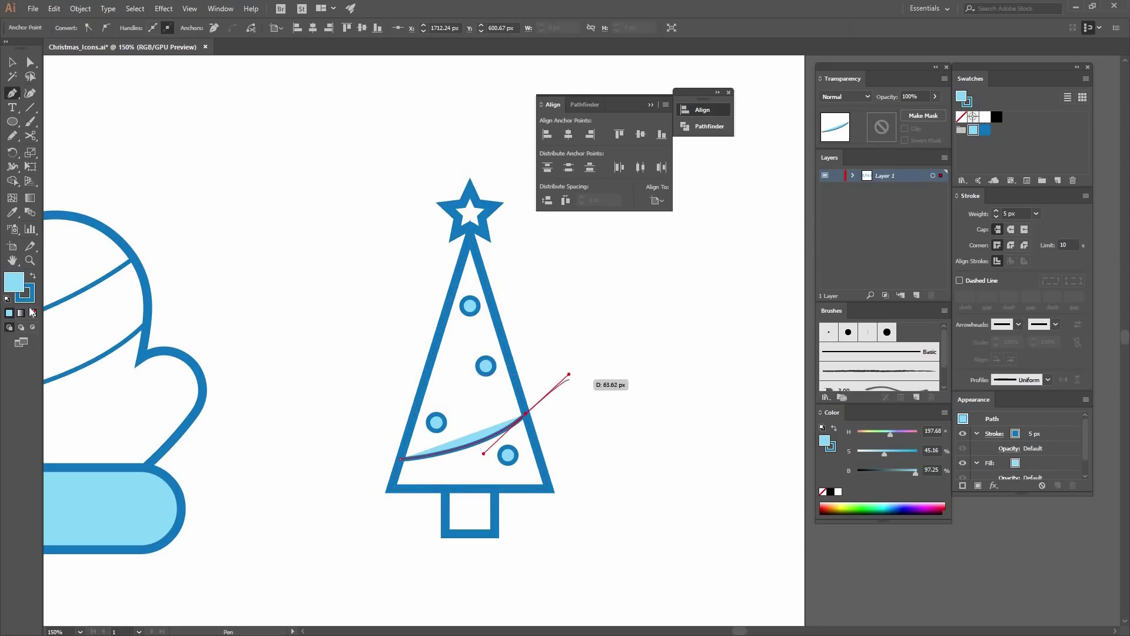
{"action": "left_click", "coordinate": [32, 313]}
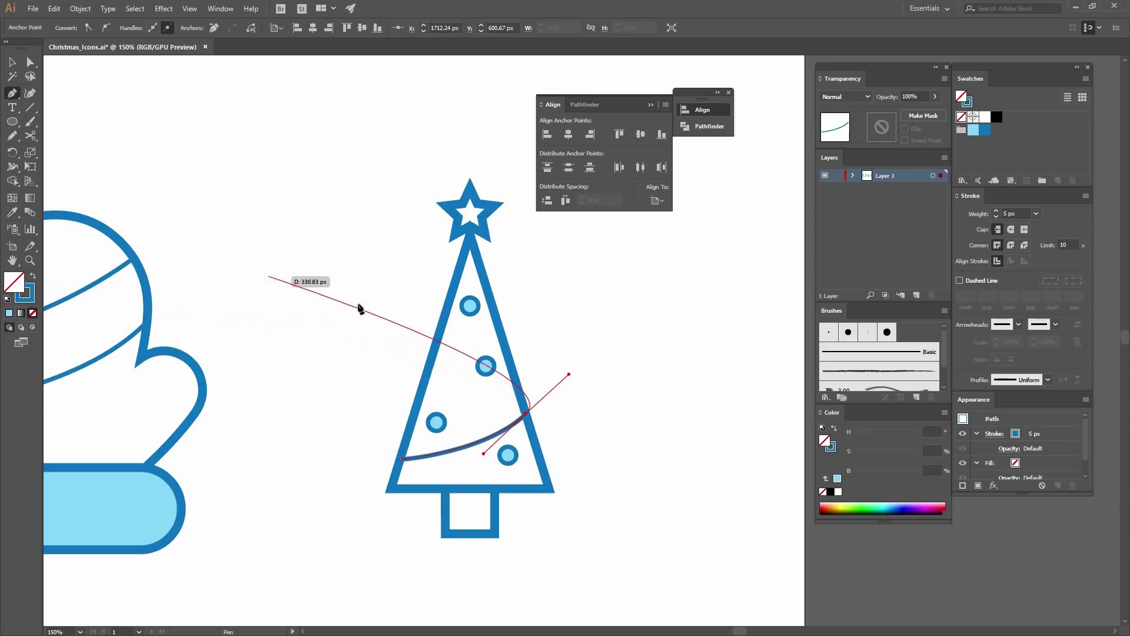
Step: Draw two more curved garland lines across the middle and upper parts of the tree, between the ornaments
{"action": "left_click", "coordinate": [519, 393]}
{"action": "left_click_drag", "start_coordinate": [428, 374], "coordinate": [384, 346]}
{"action": "left_click", "coordinate": [433, 355], "text": "ctrl"}
{"action": "left_click", "coordinate": [433, 351]}
{"action": "left_click_drag", "start_coordinate": [495, 313], "coordinate": [510, 290]}
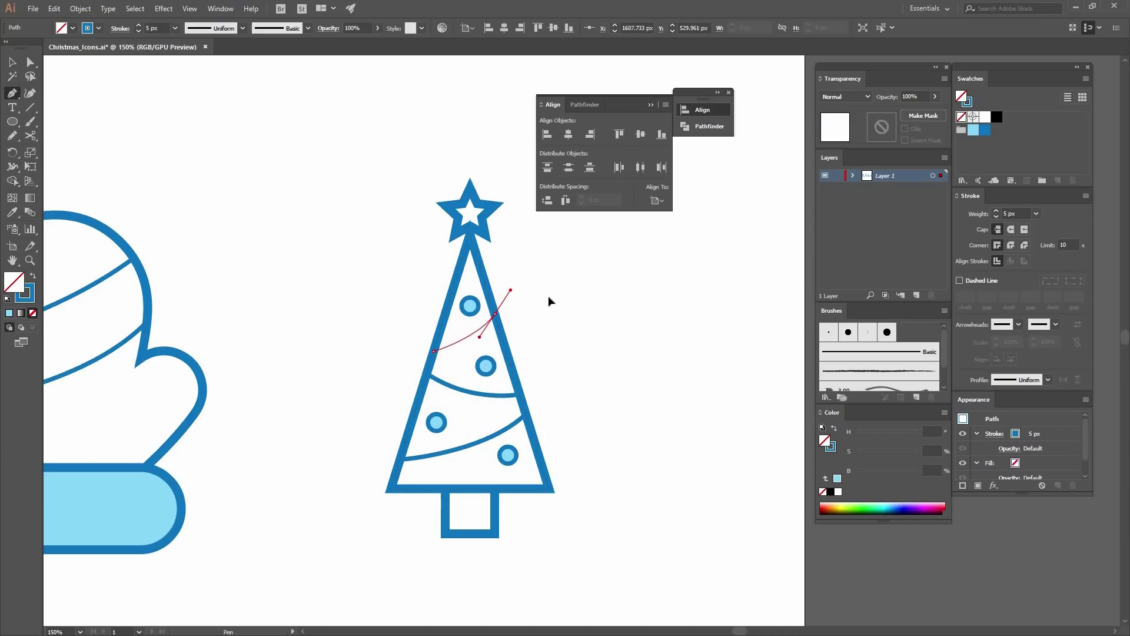
{"action": "left_click", "coordinate": [549, 297], "text": "ctrl"}
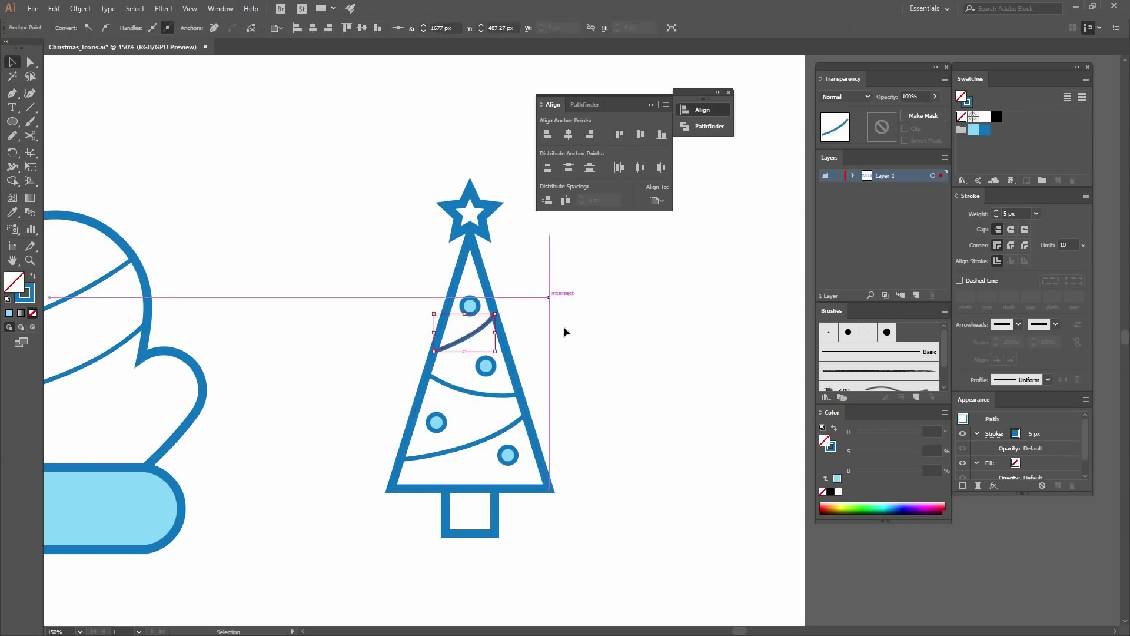
Step: Fill the tree's star with the light blue used on the other icons
{"action": "left_click", "coordinate": [484, 221]}
{"action": "key", "text": "i"}
{"action": "key", "text": "v"}
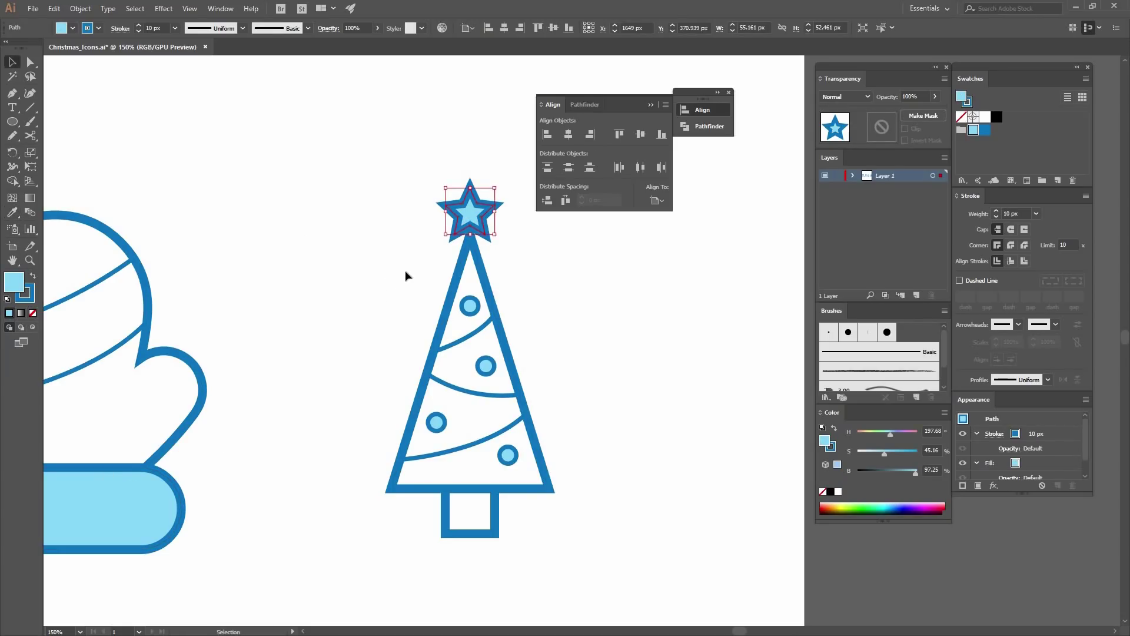
{"action": "left_click", "coordinate": [366, 286]}
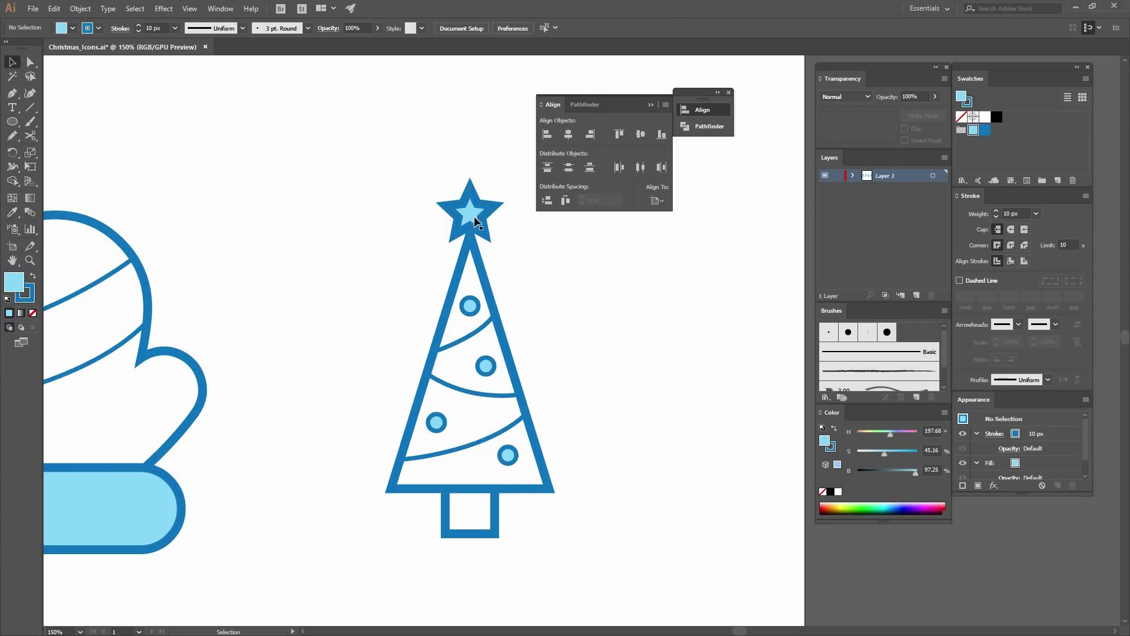
{"action": "left_click", "coordinate": [492, 243]}
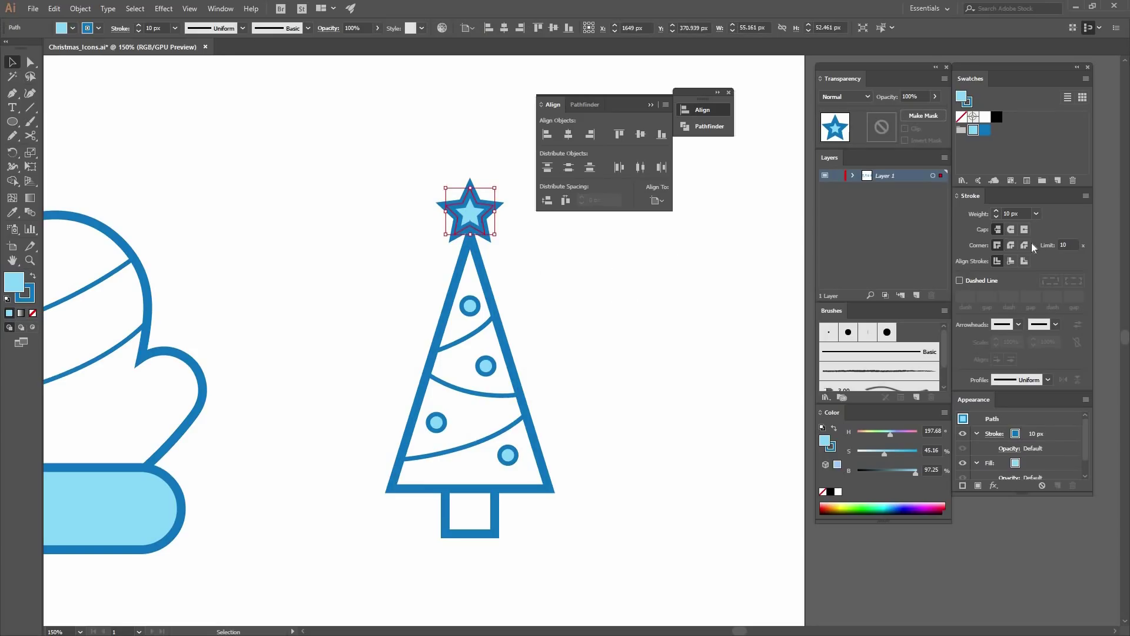
{"action": "left_click", "coordinate": [603, 262]}
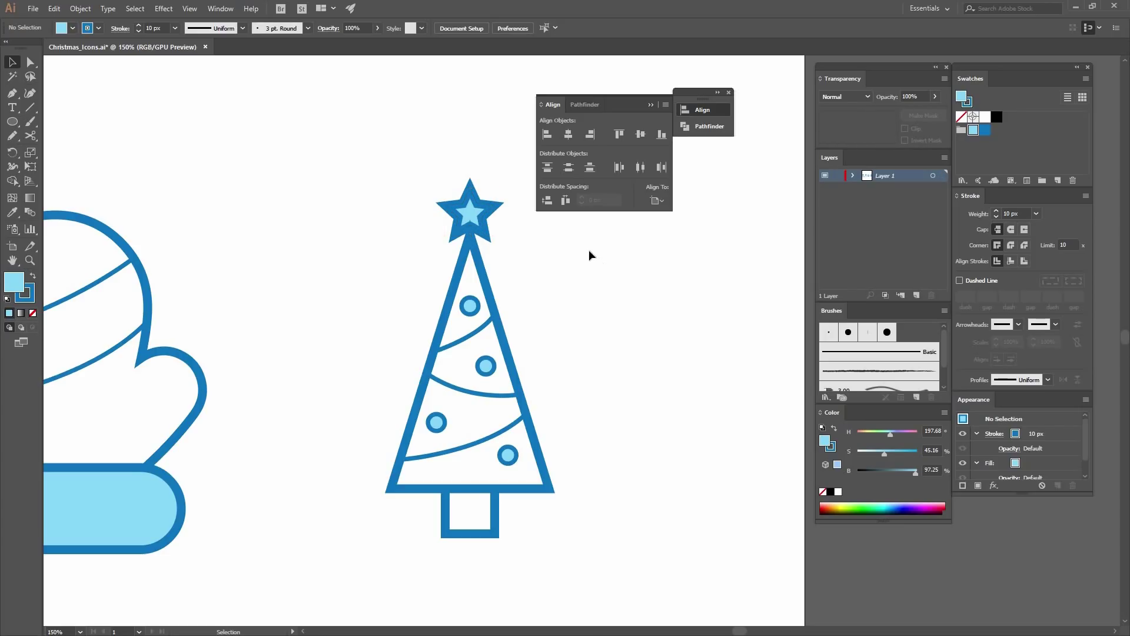
Step: Set round caps and round joins on the strokes of all four icons
{"action": "key", "text": "ctrl+minus"}
{"action": "key", "text": "ctrl+minus"}
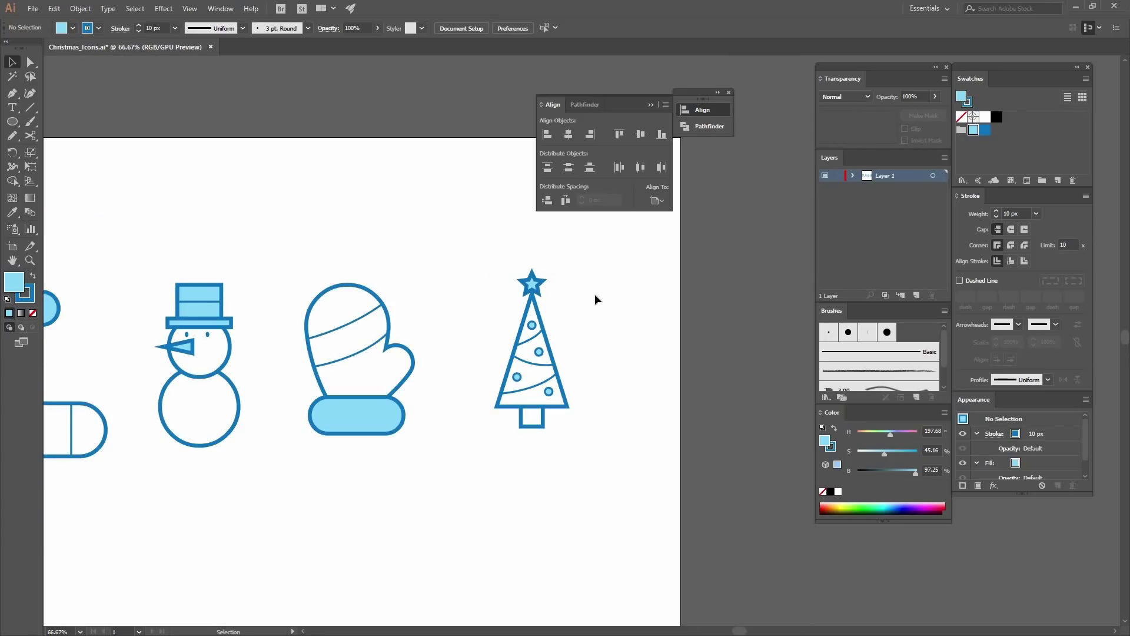
{"action": "left_click_drag", "start_coordinate": [399, 362], "coordinate": [492, 329]}
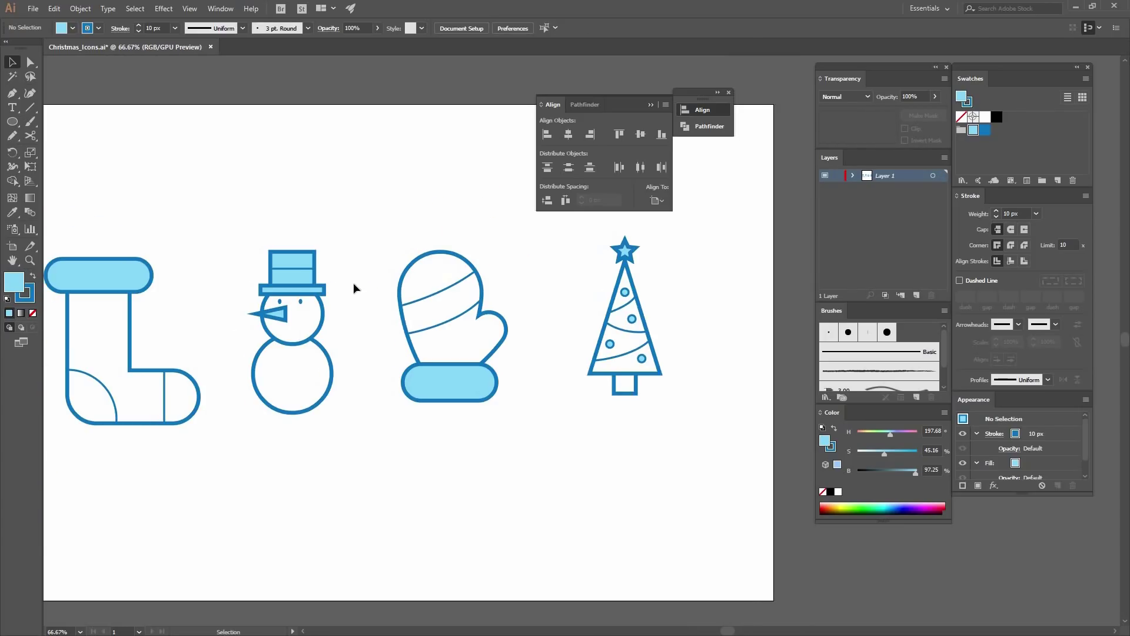
{"action": "left_click_drag", "start_coordinate": [53, 165], "coordinate": [695, 438]}
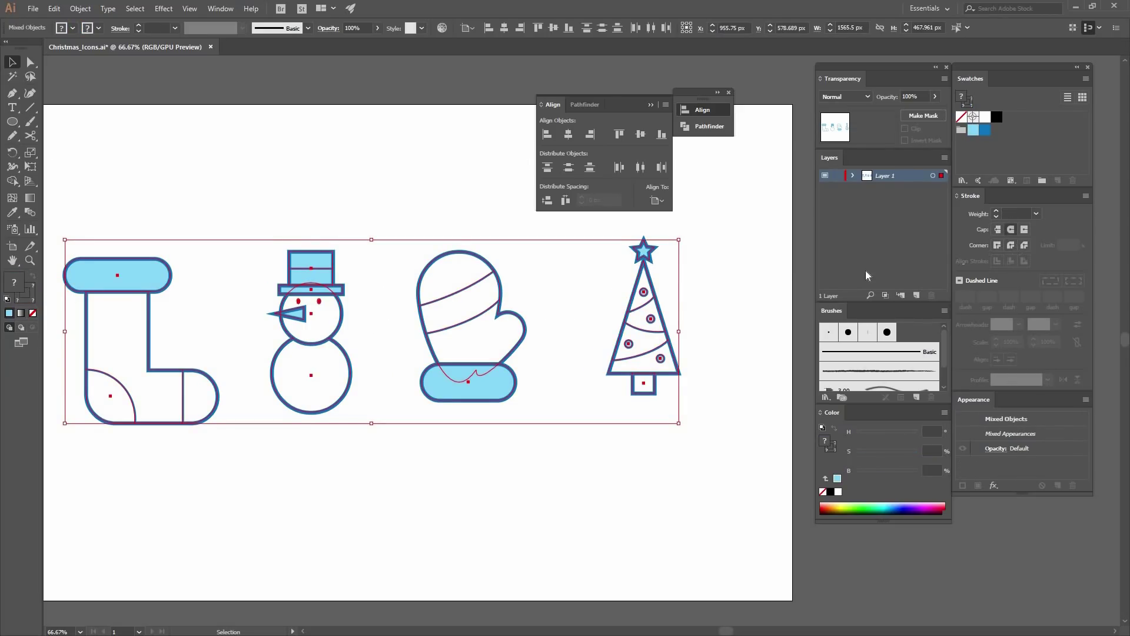
{"action": "left_click", "coordinate": [659, 306]}
{"action": "left_click_drag", "start_coordinate": [682, 323], "coordinate": [574, 321]}
{"action": "left_click_drag", "start_coordinate": [482, 234], "coordinate": [576, 394]}
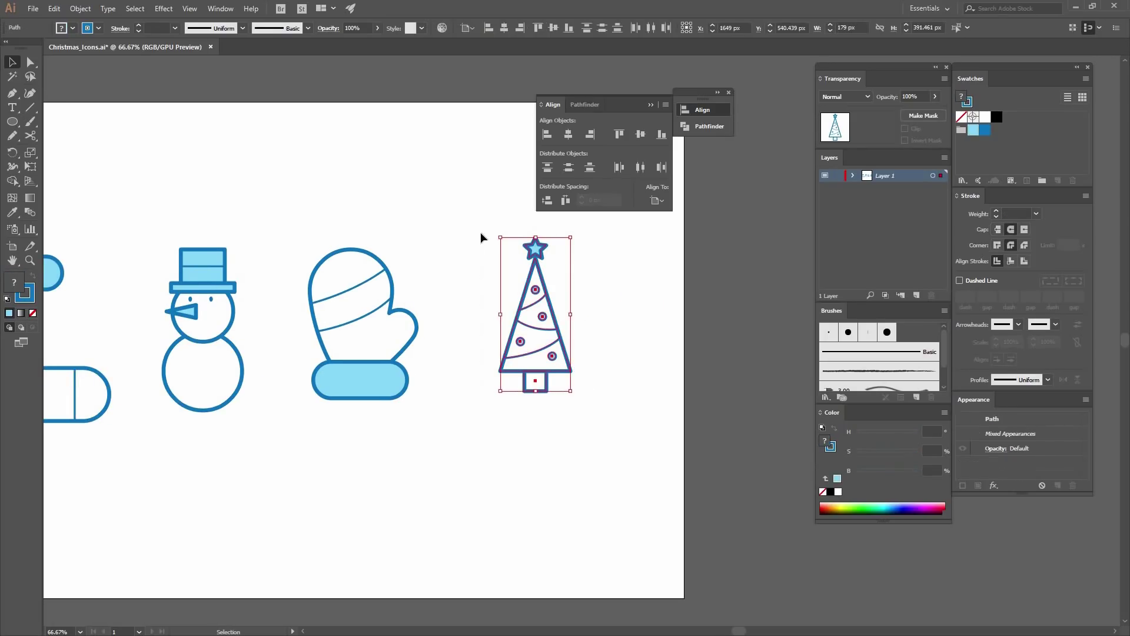
{"action": "left_click", "coordinate": [583, 300]}
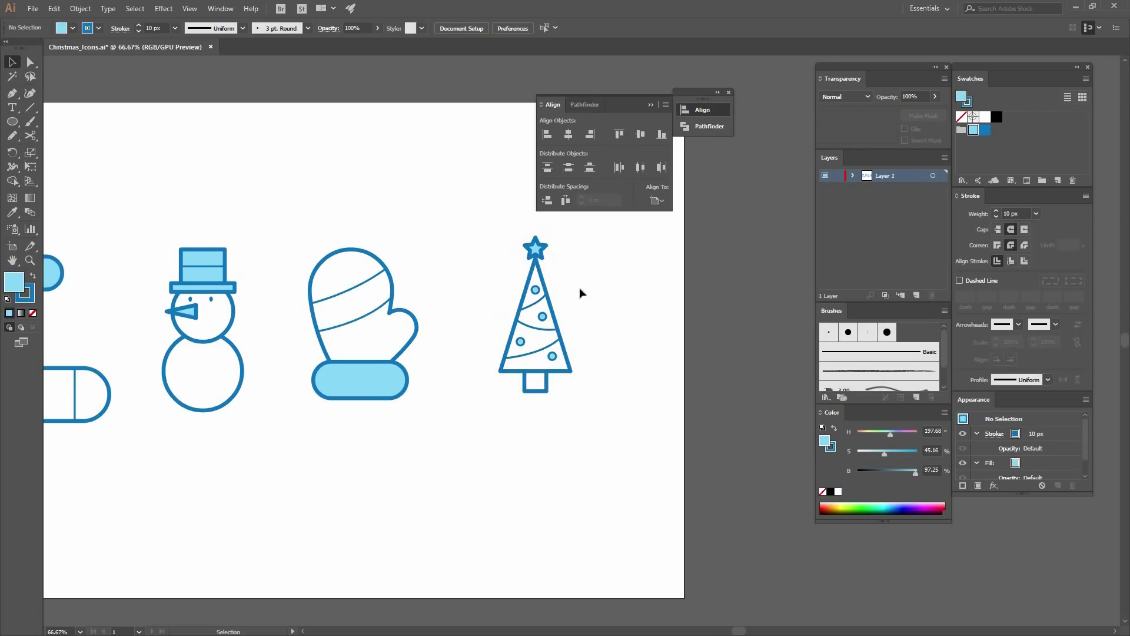
Step: Group each icon separately and distribute the four groups evenly by their vertical and horizontal centres, relative to the selection
{"action": "key", "text": "ctrl+minus"}
{"action": "key", "text": "ctrl+a"}
{"action": "key", "text": "ctrl+g"}
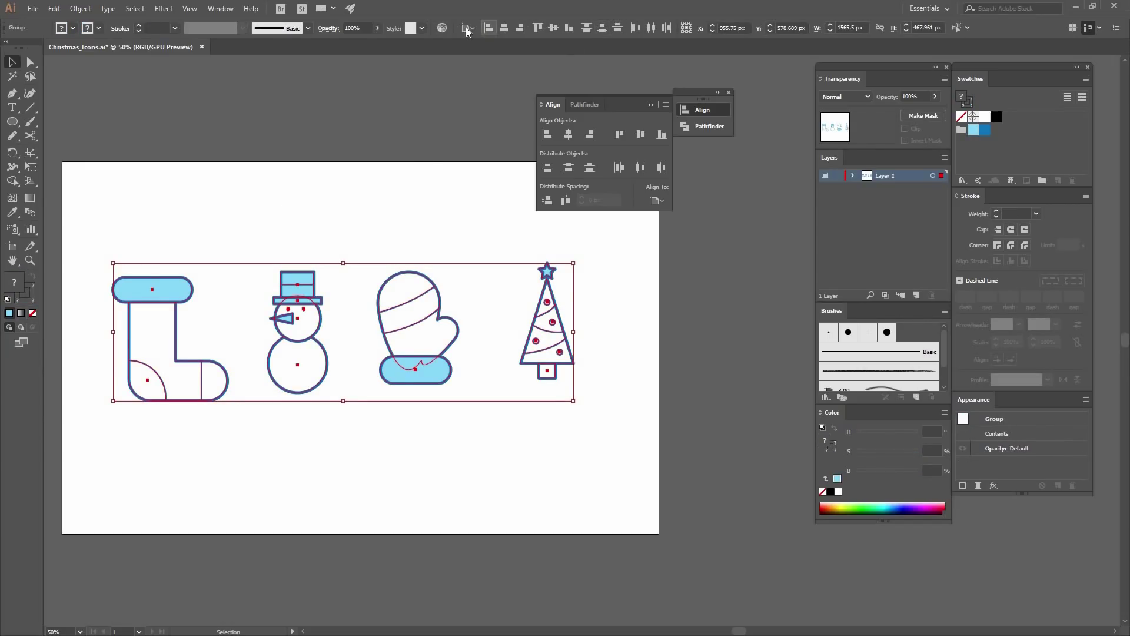
{"action": "left_click", "coordinate": [471, 42]}
{"action": "left_click", "coordinate": [600, 33]}
{"action": "left_click", "coordinate": [651, 27]}
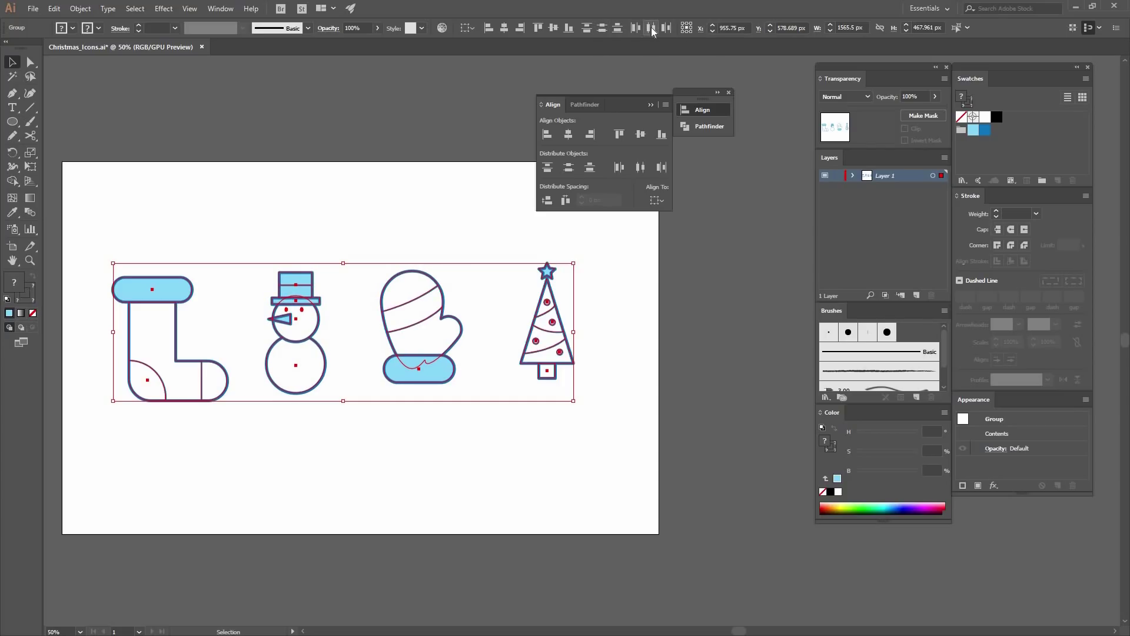
Step: Rotate the stocking slightly counterclockwise so its toe points a little upward
{"action": "left_click", "coordinate": [238, 357]}
{"action": "left_click_drag", "start_coordinate": [227, 372], "coordinate": [208, 360]}
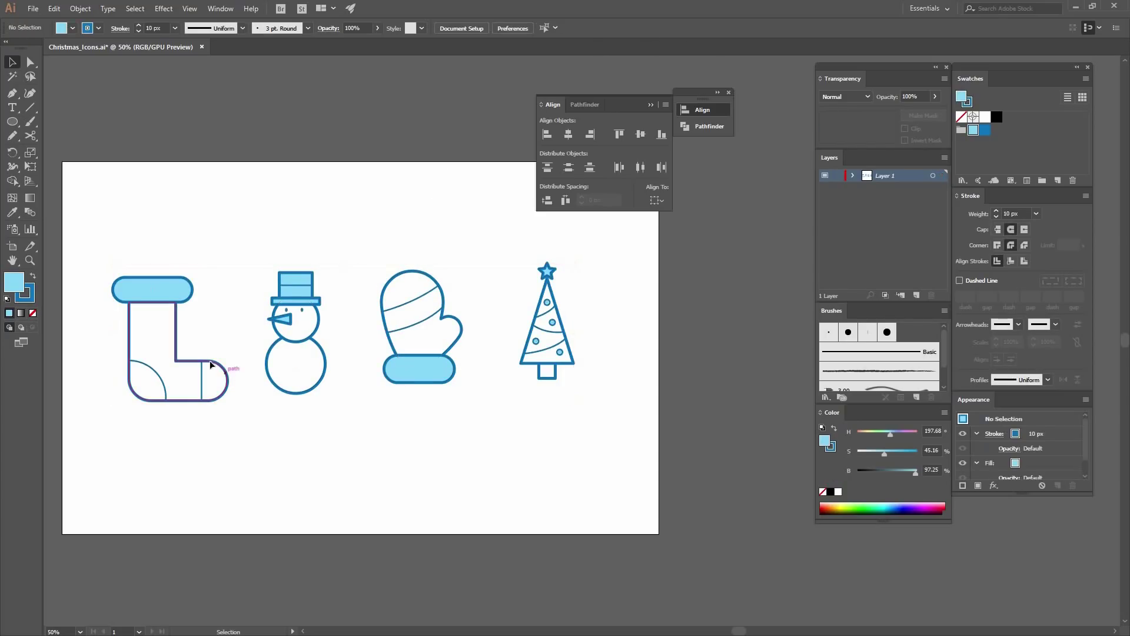
{"action": "key", "text": "ctrl+z"}
{"action": "mouse_move", "coordinate": [227, 258]}
{"action": "left_mouse_down"}
{"action": "mouse_move", "coordinate": [202, 252]}
{"action": "mouse_move", "coordinate": [214, 265]}
{"action": "mouse_move", "coordinate": [224, 257]}
{"action": "left_mouse_up"}
{"action": "left_click_drag", "start_coordinate": [440, 366], "coordinate": [571, 406]}
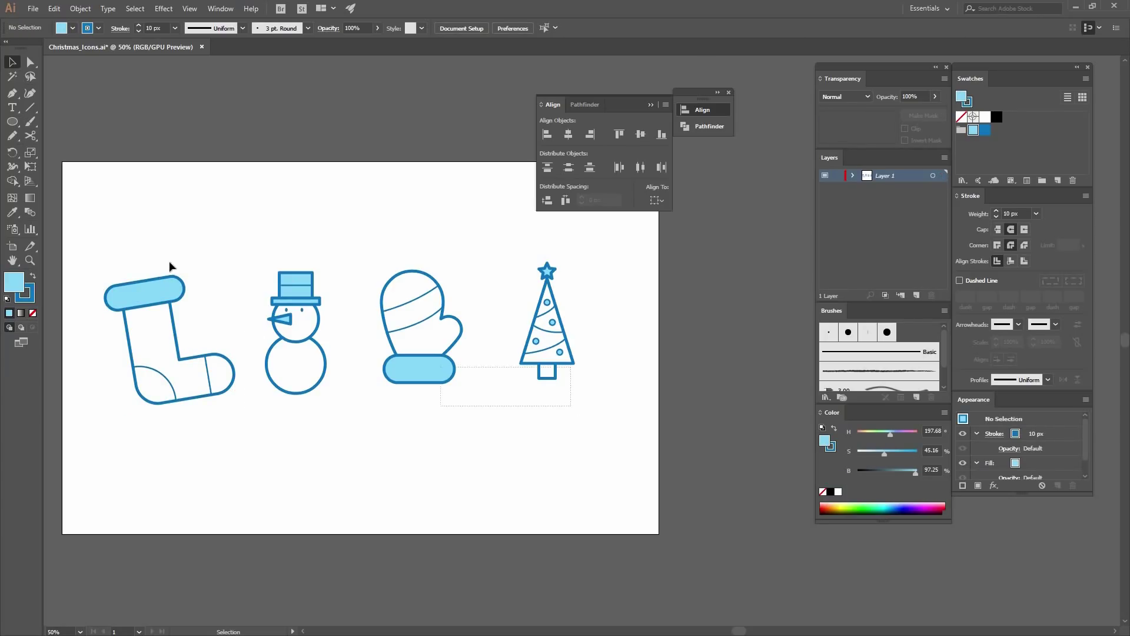
Step: Align the four icons on their vertical centres and distribute them horizontally by their centres
{"action": "left_click_drag", "start_coordinate": [171, 266], "coordinate": [163, 279]}
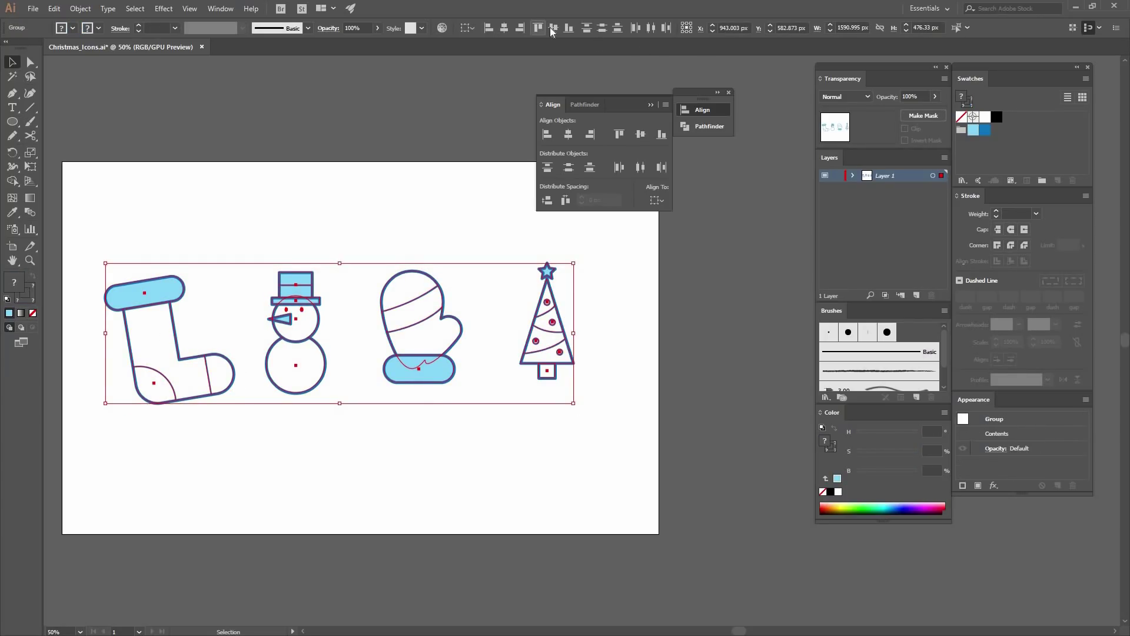
{"action": "left_click", "coordinate": [551, 28]}
{"action": "left_click", "coordinate": [650, 31]}
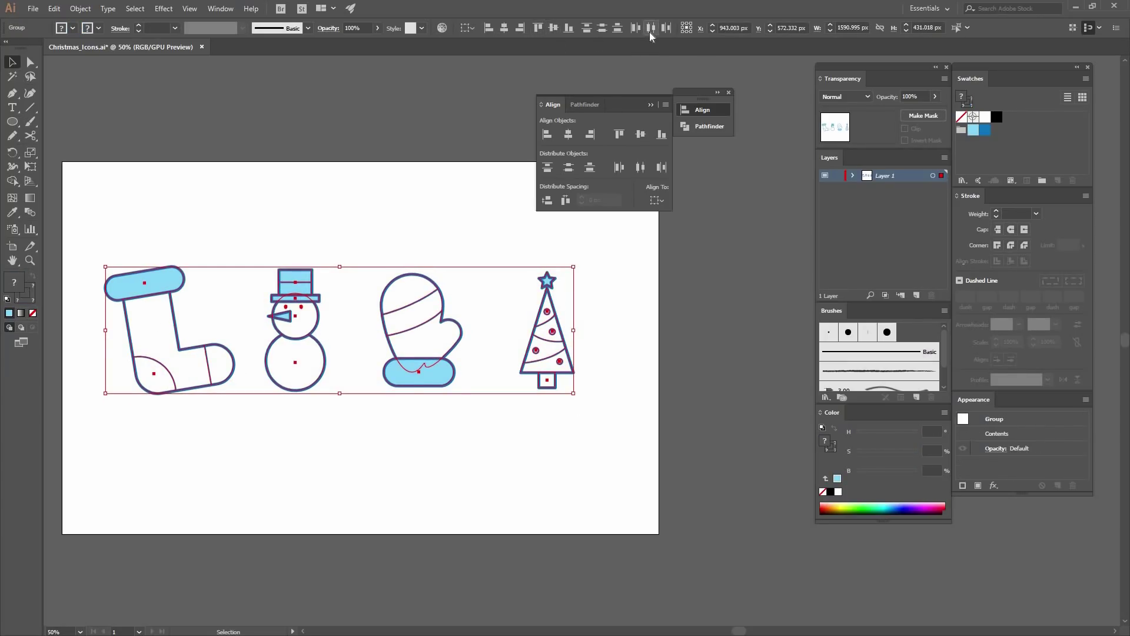
{"action": "left_click", "coordinate": [488, 326]}
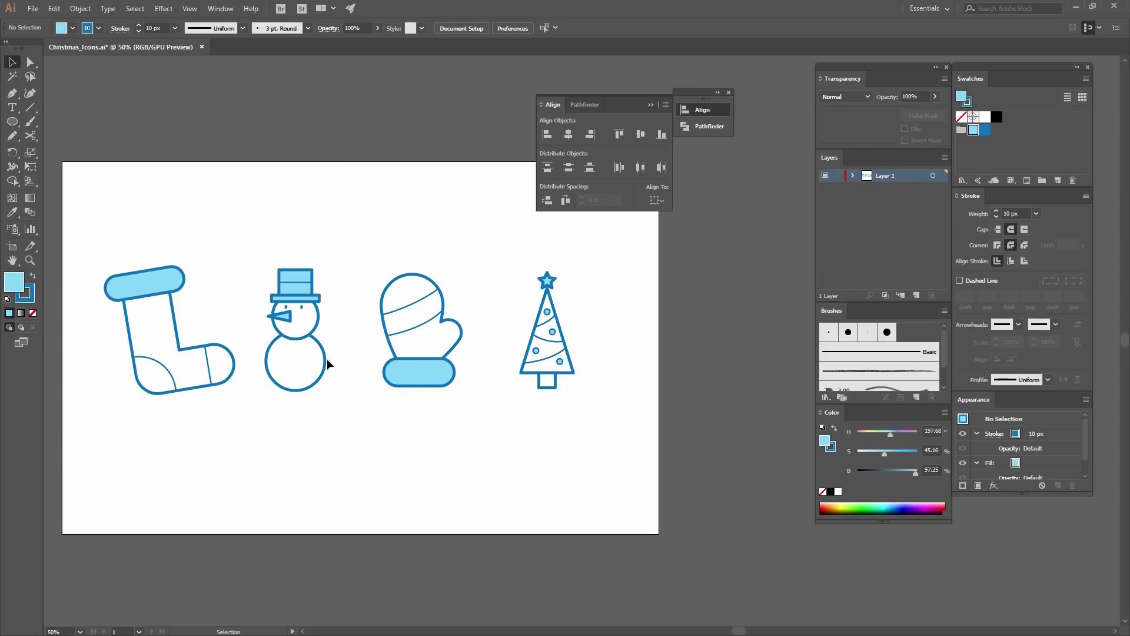
Step: Shift the snowman and the mitten slightly right to even out the gaps between the icons
{"action": "left_click_drag", "start_coordinate": [325, 360], "coordinate": [336, 360]}
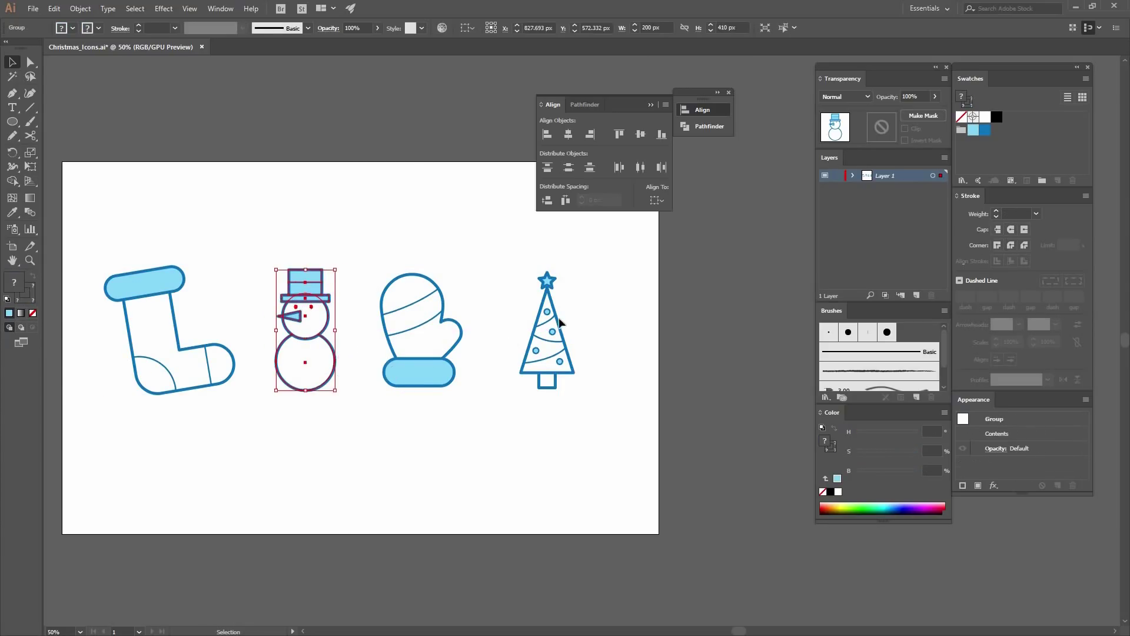
{"action": "left_click", "coordinate": [457, 350]}
{"action": "left_click_drag", "start_coordinate": [454, 346], "coordinate": [460, 344]}
{"action": "left_click", "coordinate": [485, 338]}
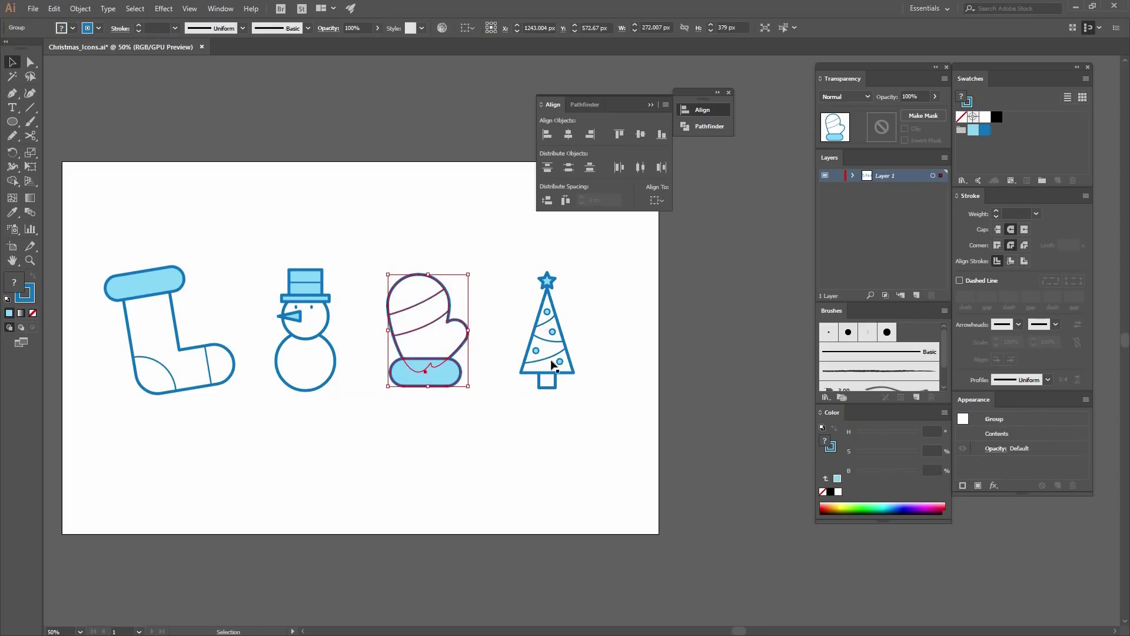
Step: Group all four icons together and centre the group horizontally and vertically on the artboard
{"action": "left_click_drag", "start_coordinate": [117, 197], "coordinate": [604, 418]}
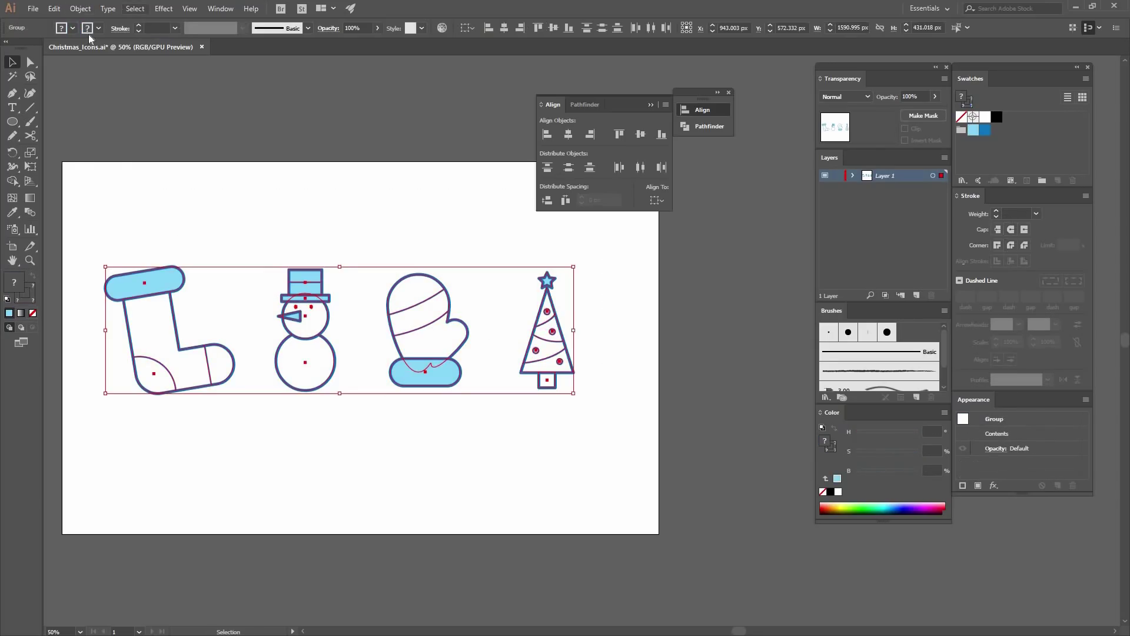
{"action": "left_click", "coordinate": [80, 8]}
{"action": "left_click", "coordinate": [97, 52]}
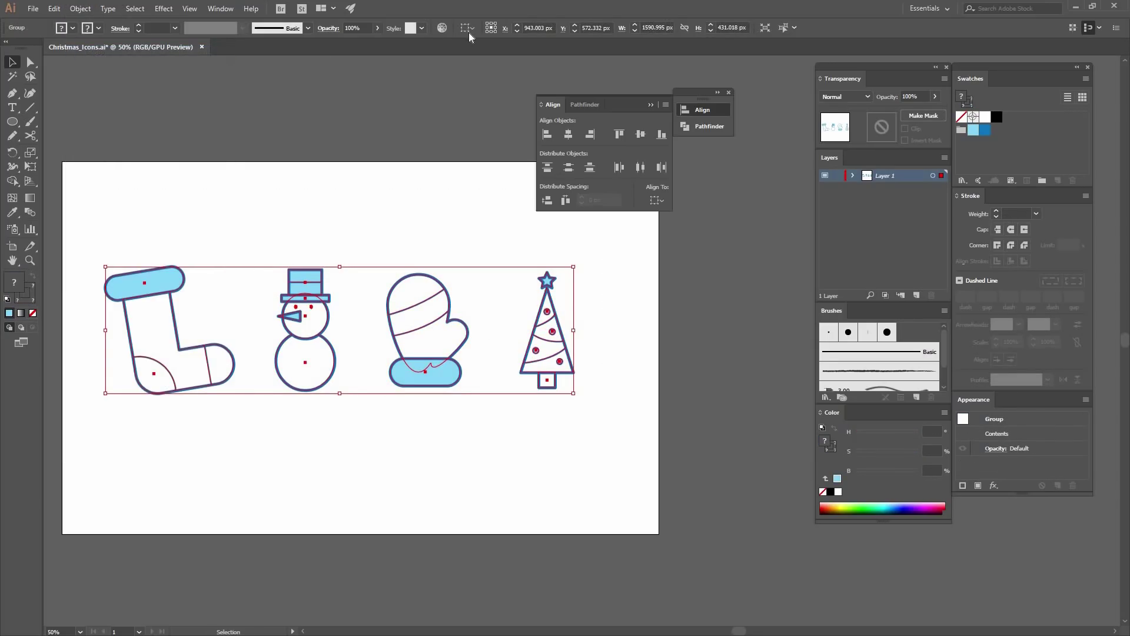
{"action": "left_click", "coordinate": [467, 27]}
{"action": "left_click", "coordinate": [476, 68]}
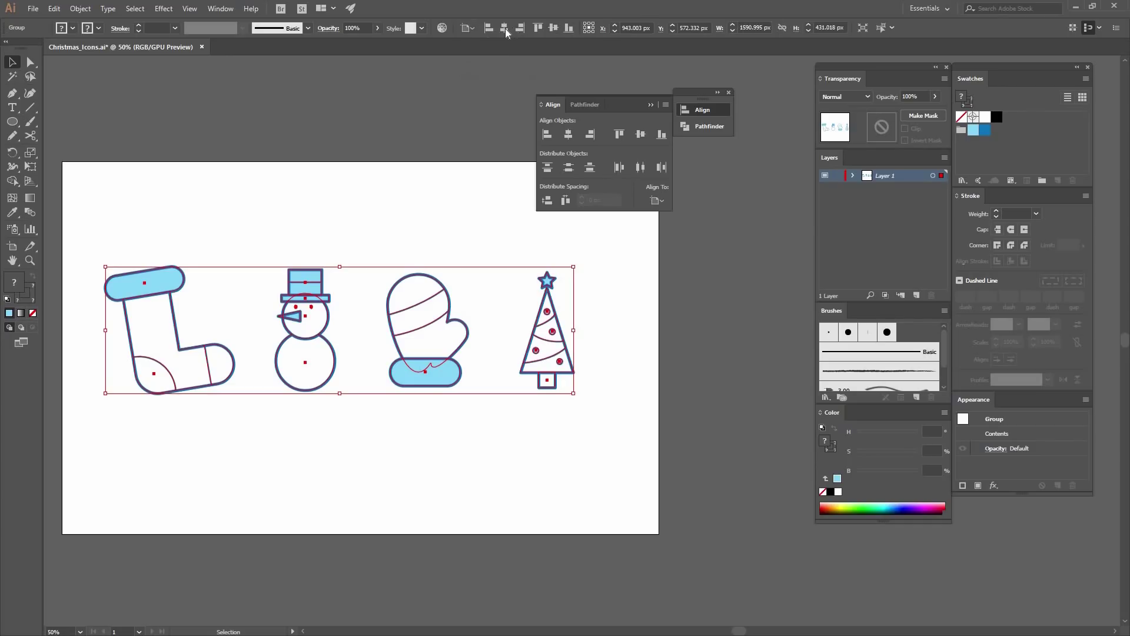
{"action": "left_click", "coordinate": [553, 28]}
{"action": "left_click", "coordinate": [454, 214]}
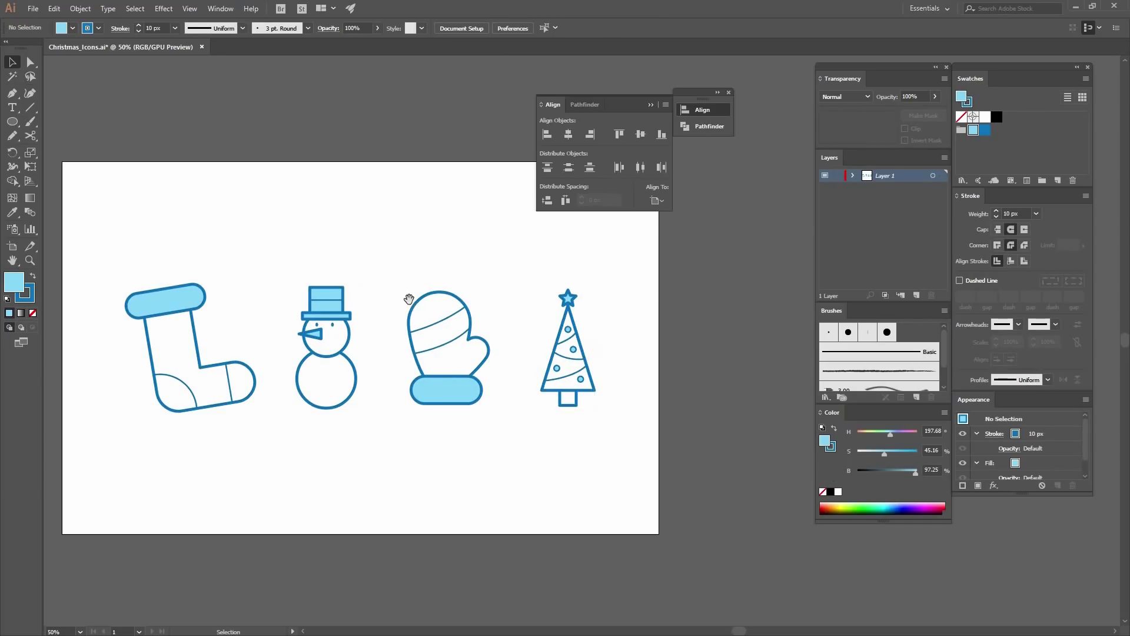
Step: Move the whole row of icons about 15 px to the left, keeping it level
{"action": "left_click_drag", "start_coordinate": [476, 359], "coordinate": [535, 352]}
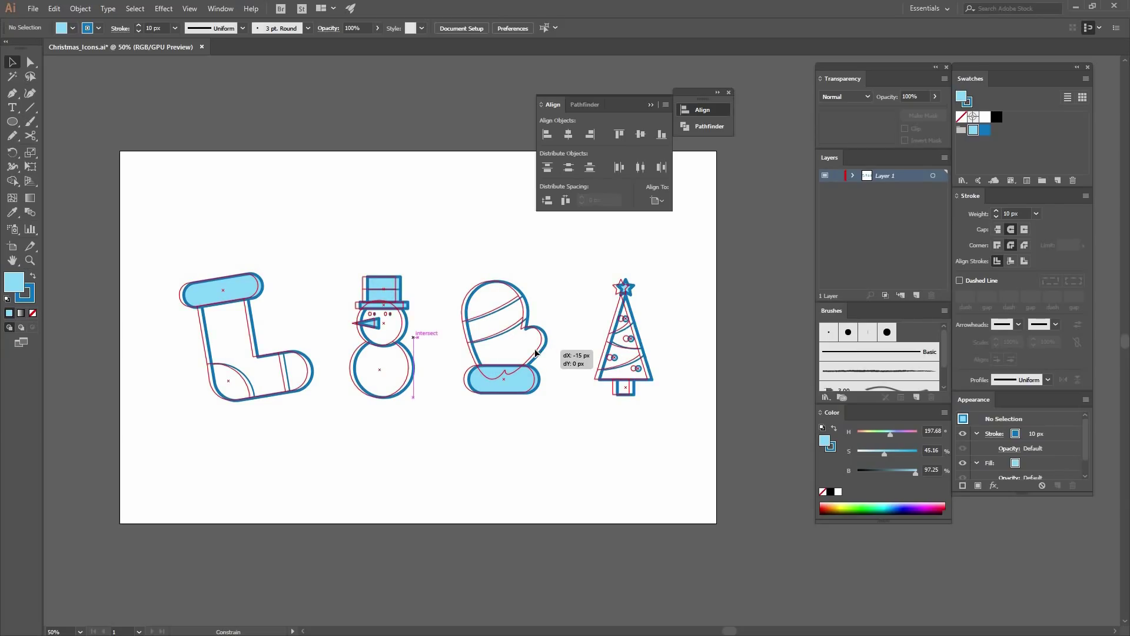
{"action": "left_click_drag", "start_coordinate": [535, 285], "coordinate": [535, 285]}
{"action": "left_click", "coordinate": [565, 335]}
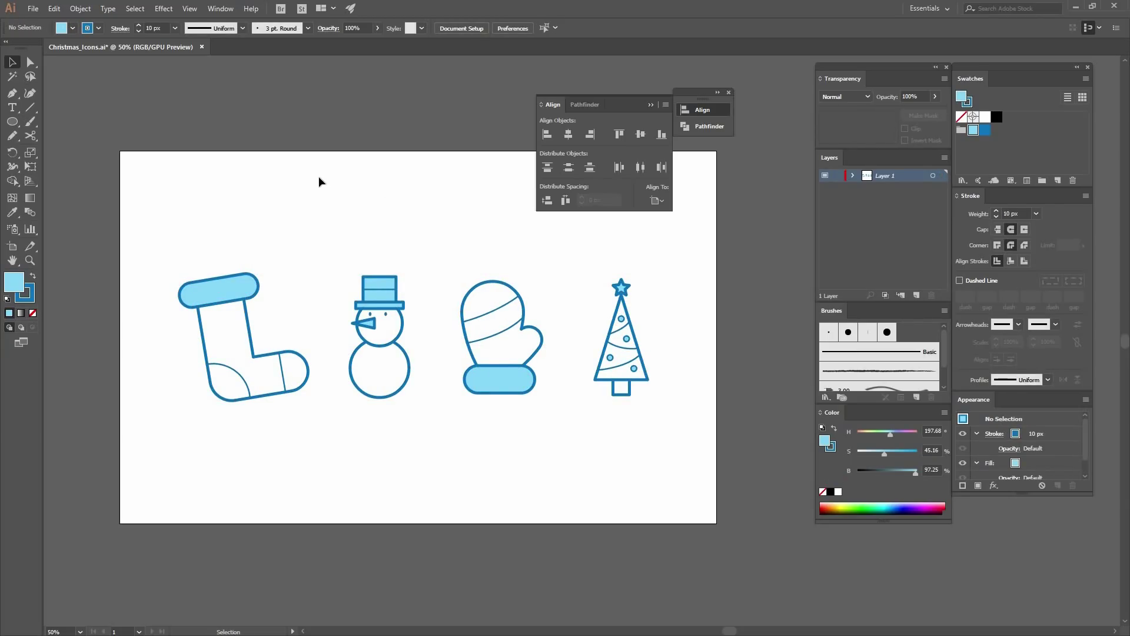